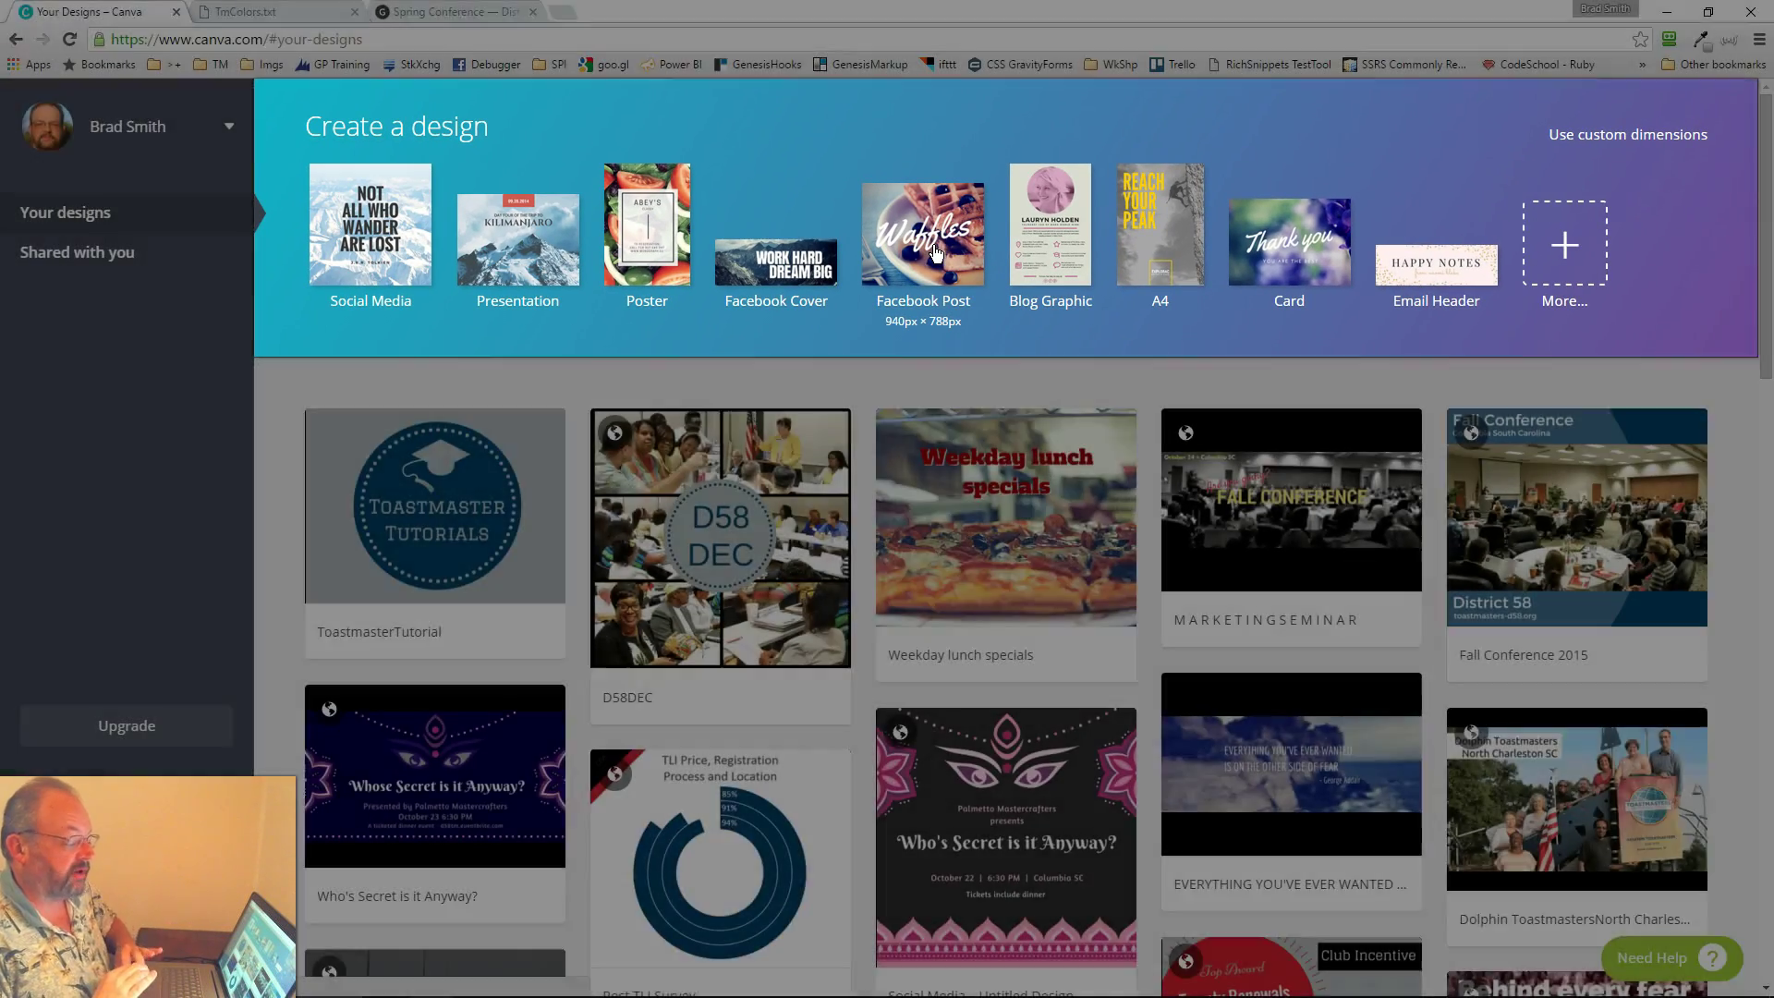
# Create a Facebook Post design and look through the available elements, text styles and backgrounds
pyautogui.click(935, 250)
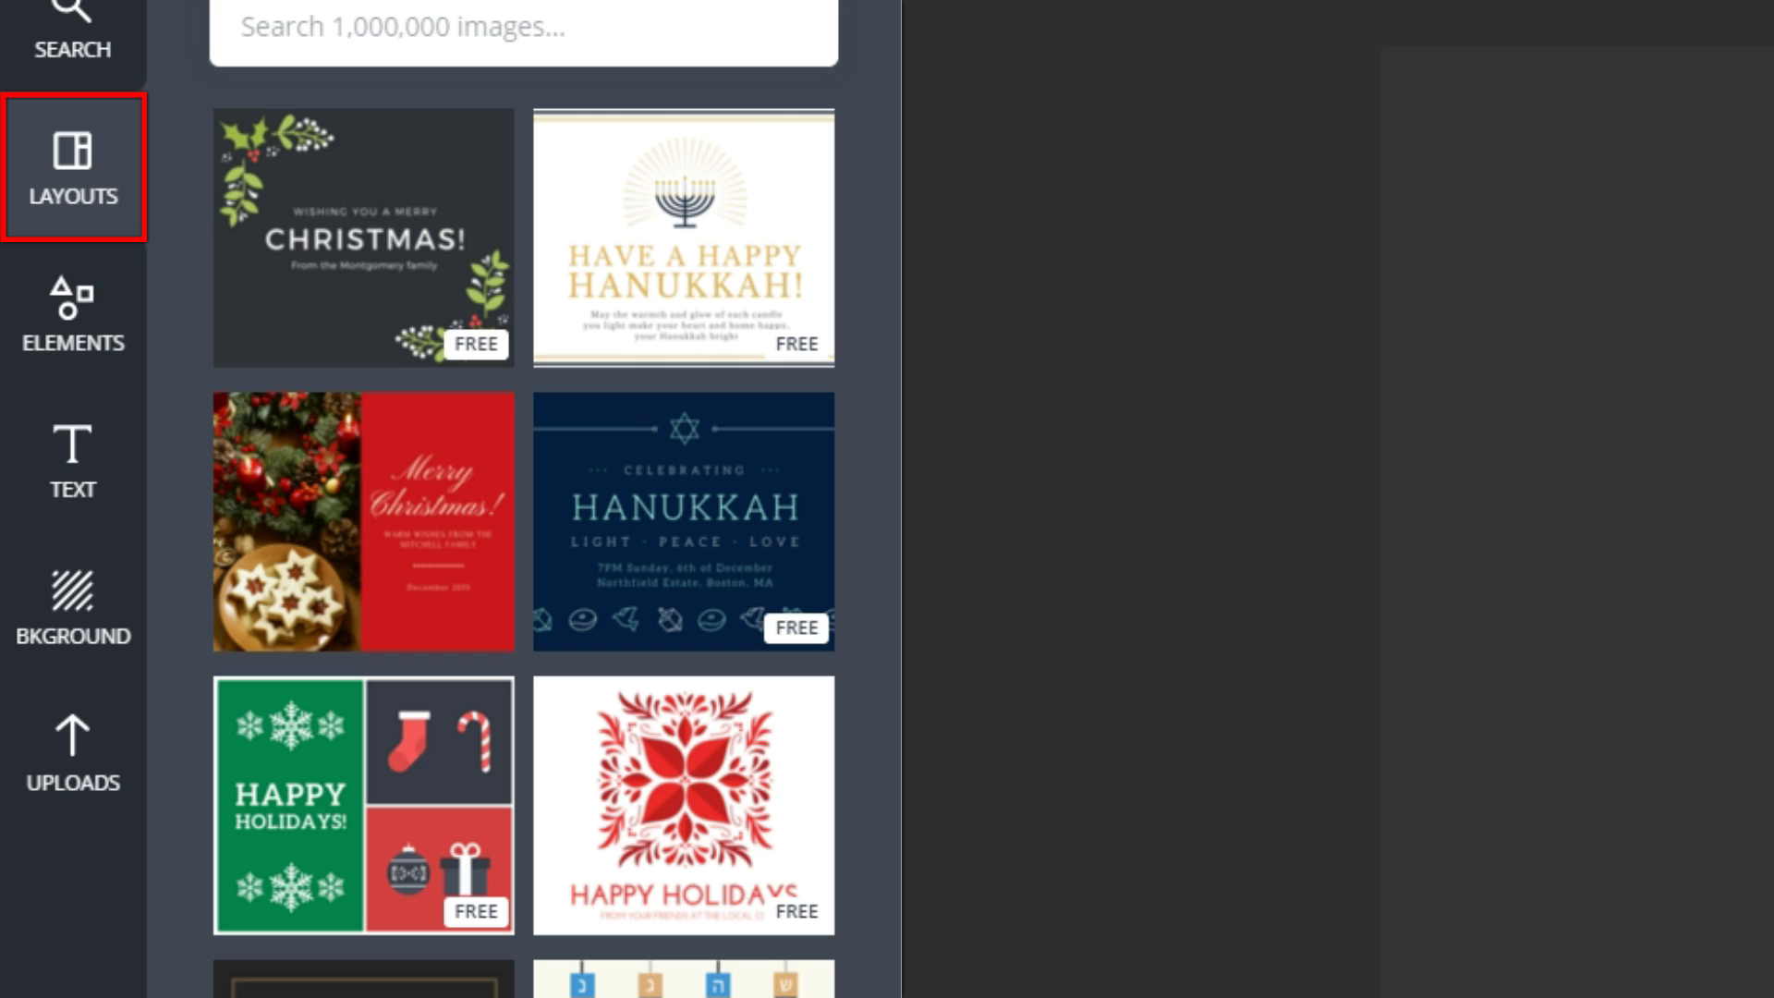
pyautogui.click(69, 310)
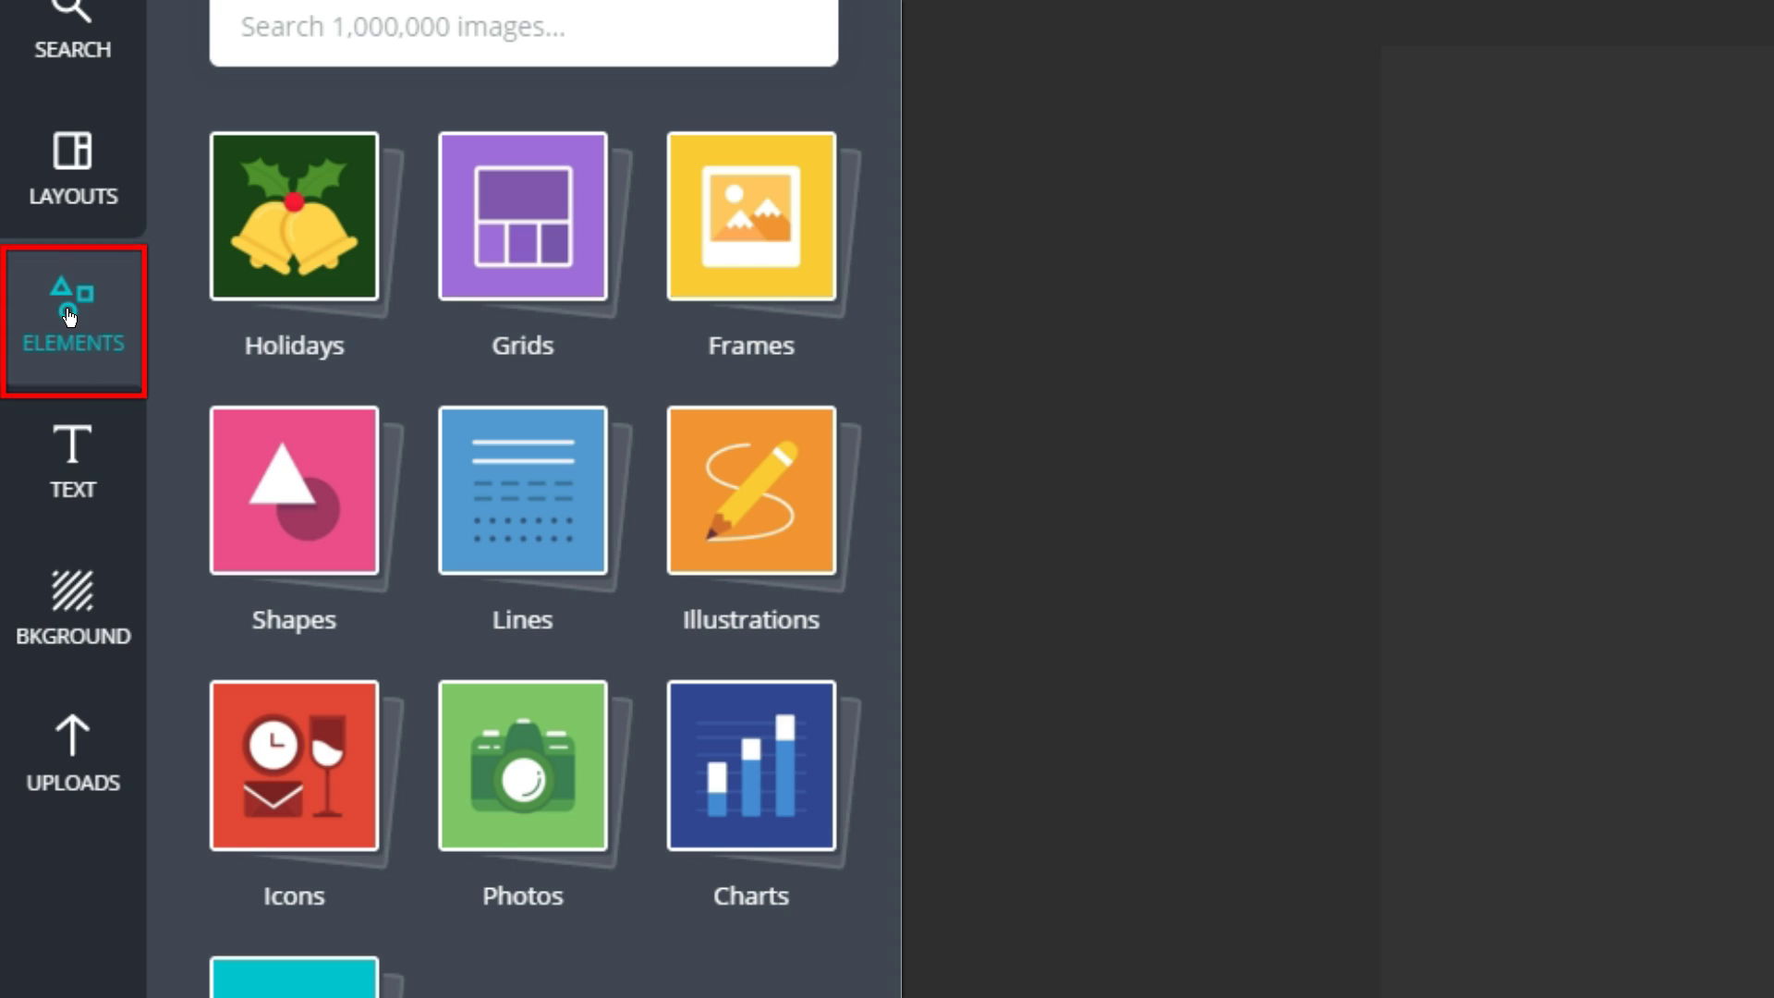
pyautogui.click(72, 452)
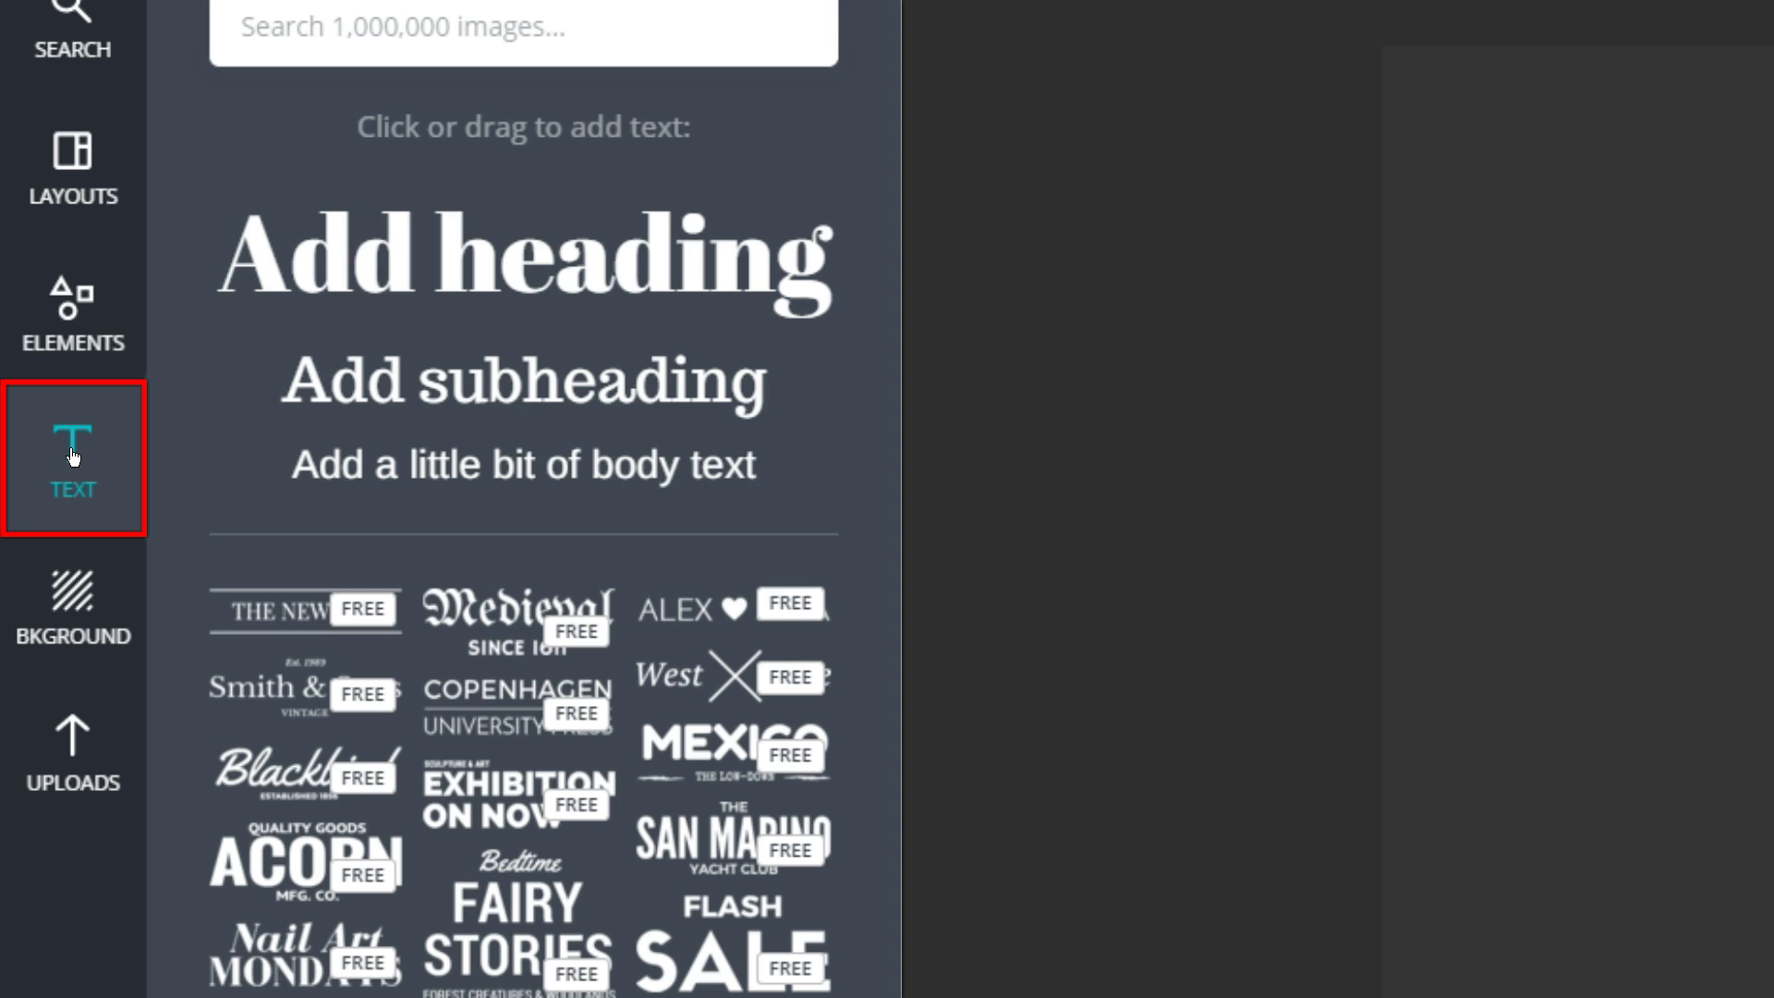
pyautogui.click(68, 593)
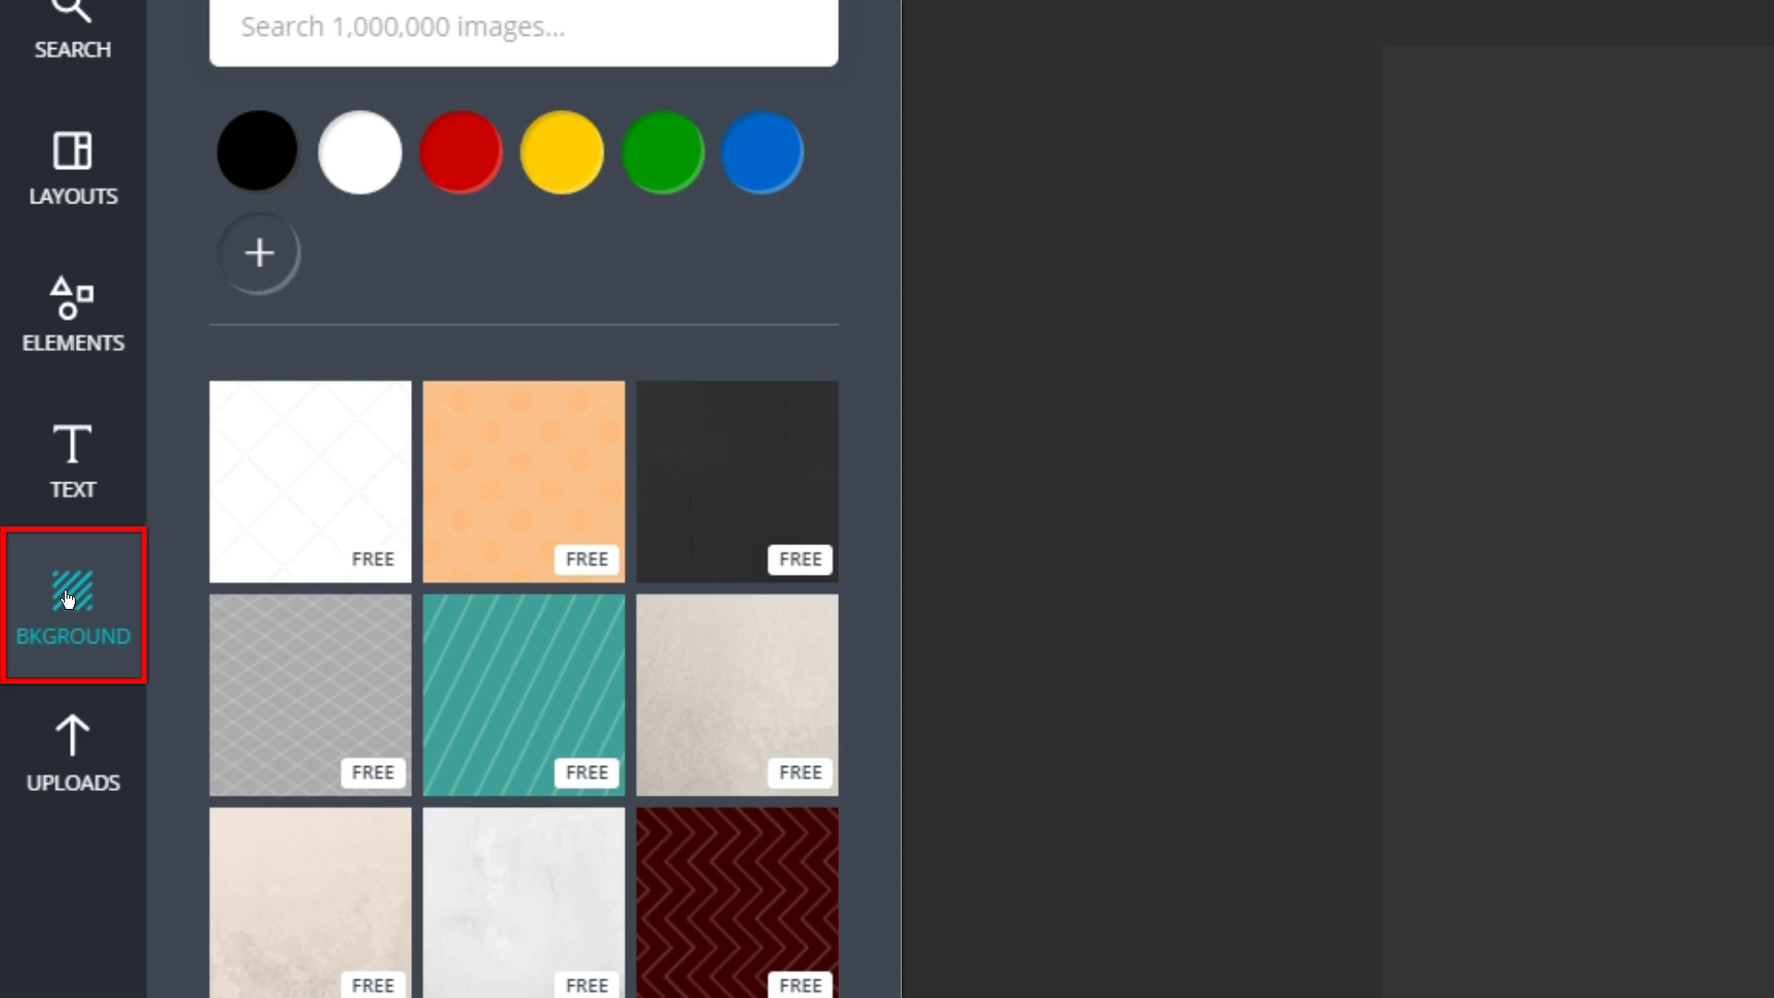
# Upload the image hotel.jpg from the Downloads folder to the image library
pyautogui.click(68, 744)
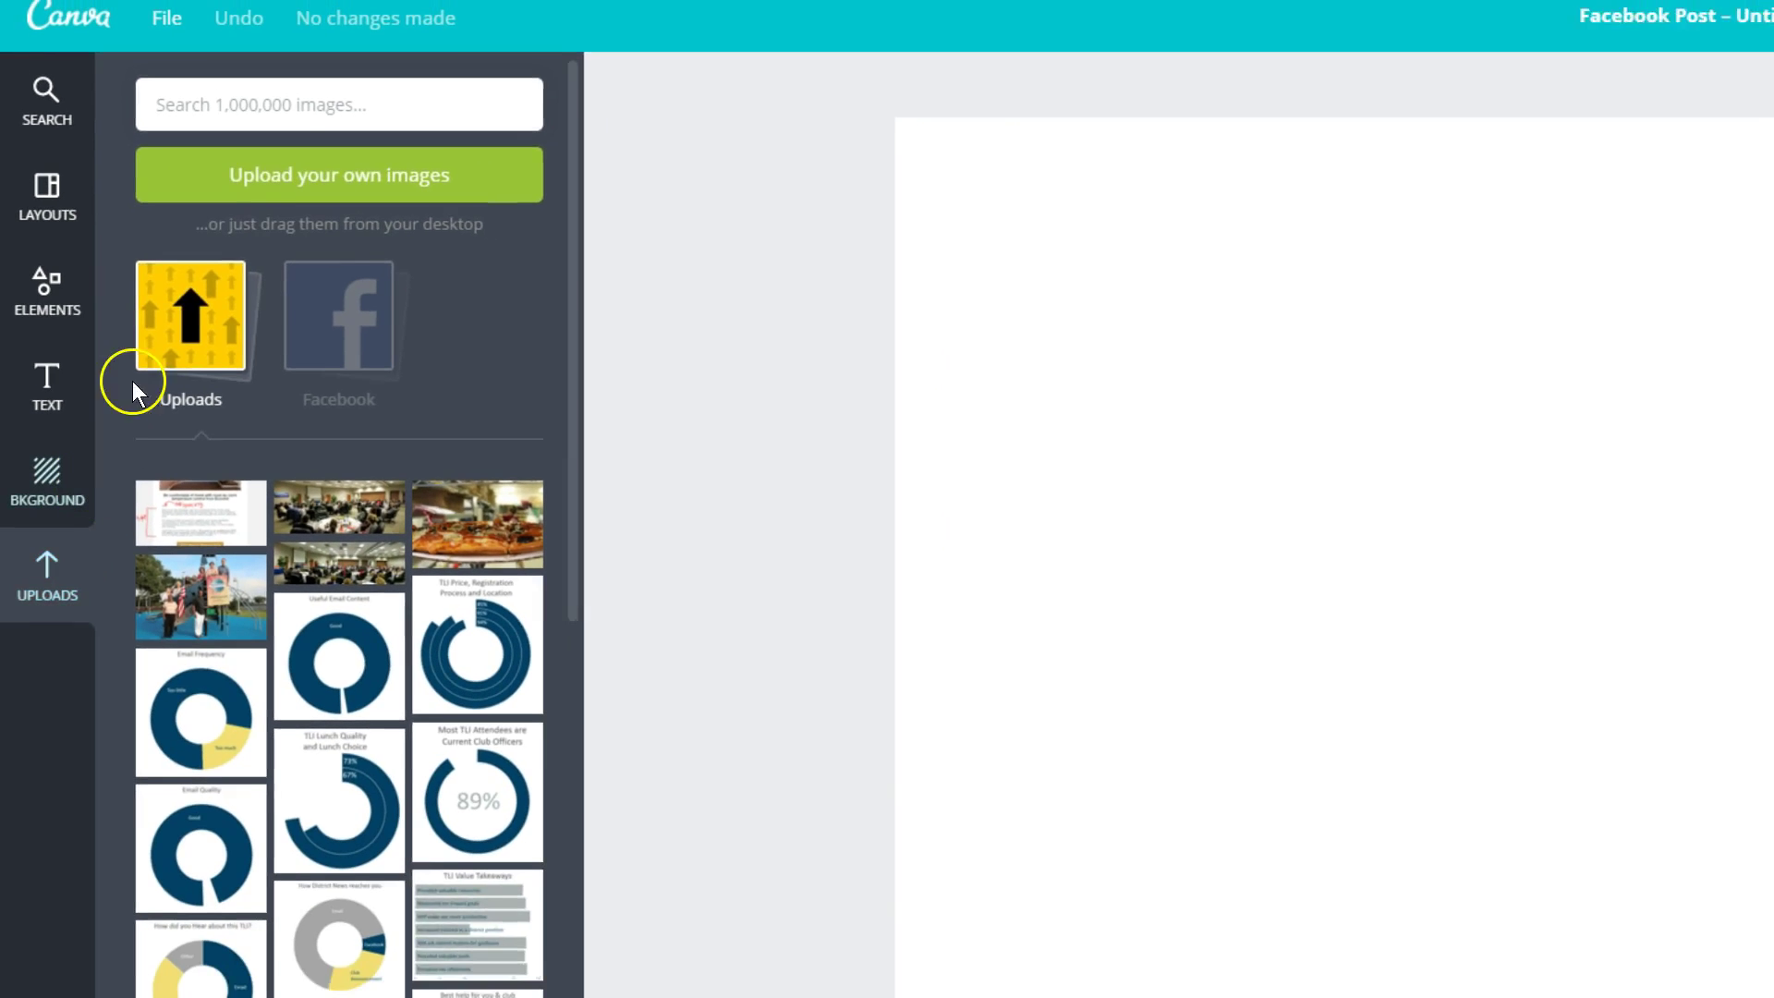
pyautogui.click(267, 199)
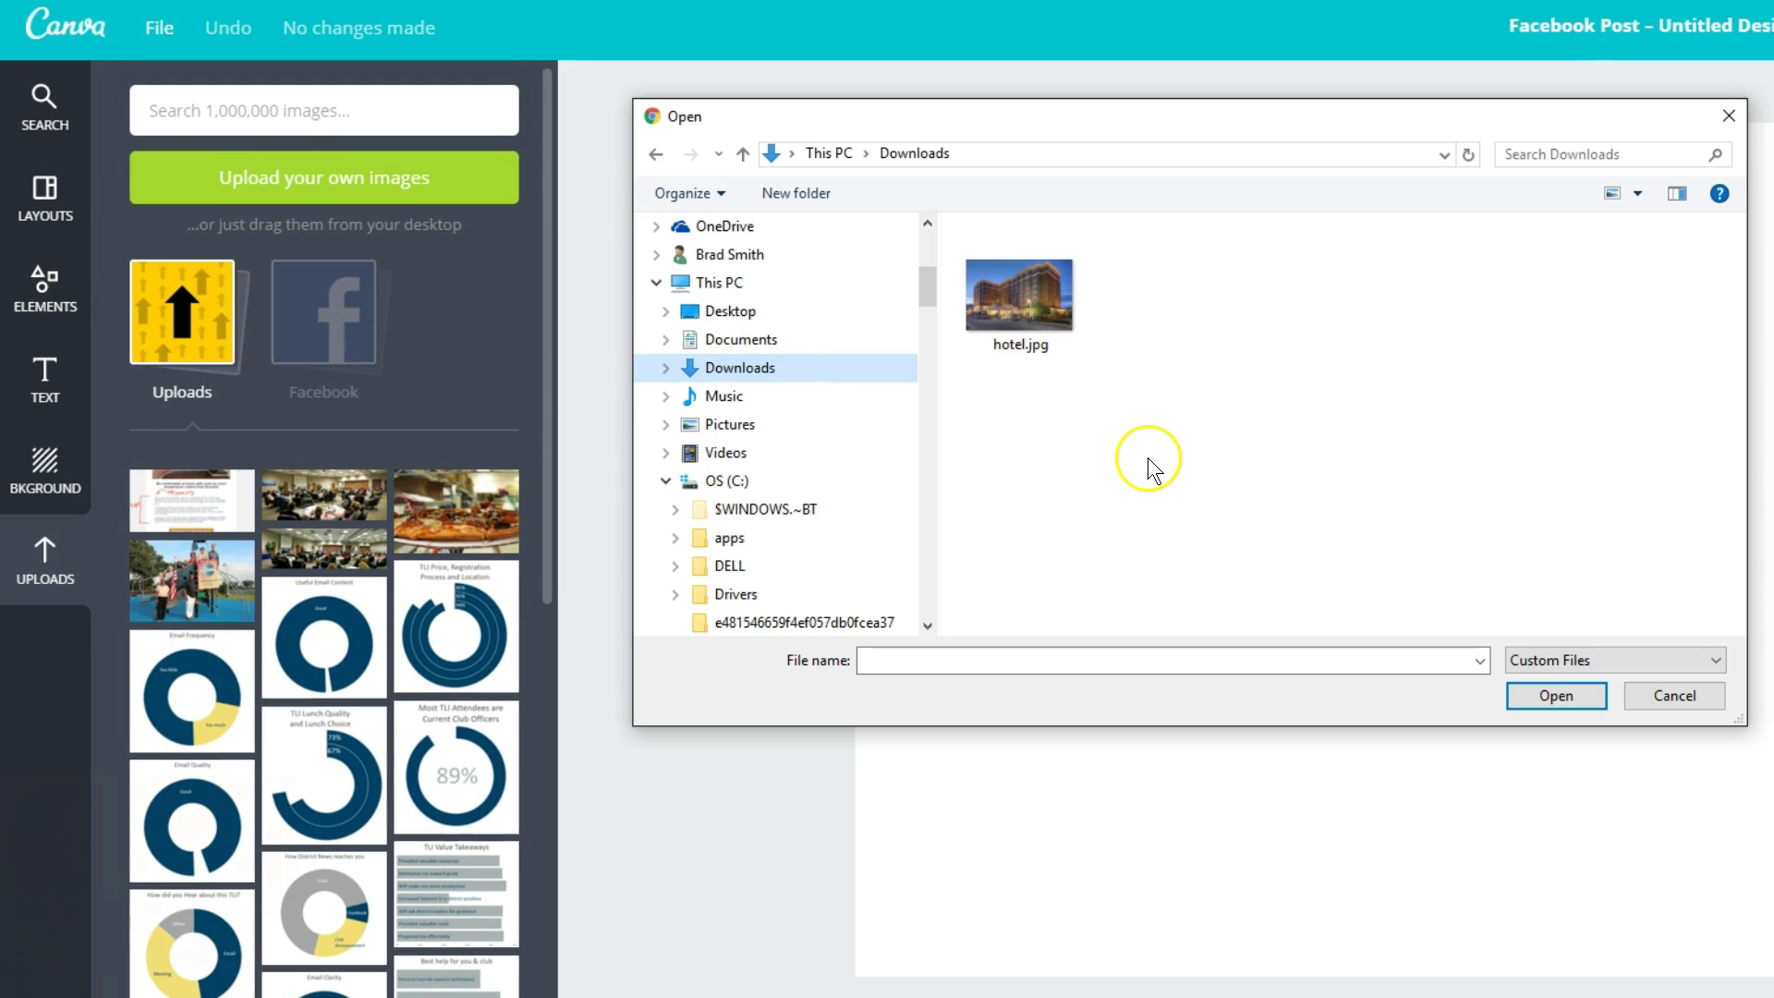
pyautogui.click(1020, 300)
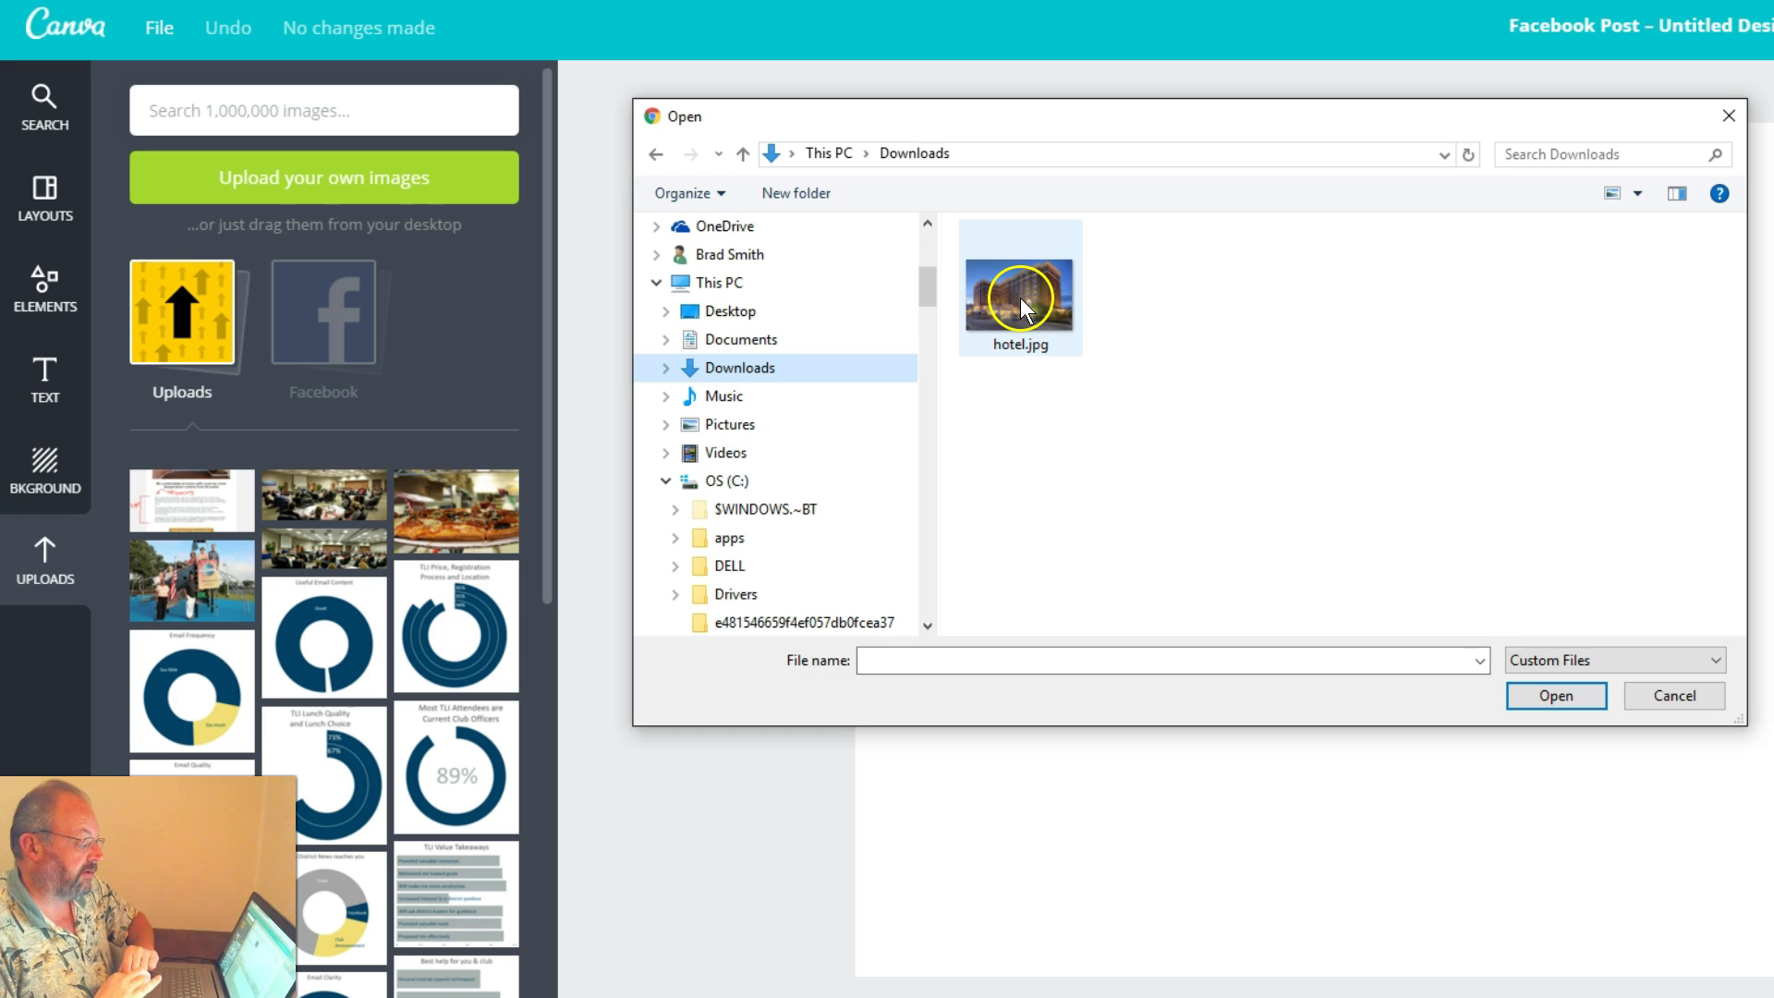
pyautogui.click(1537, 696)
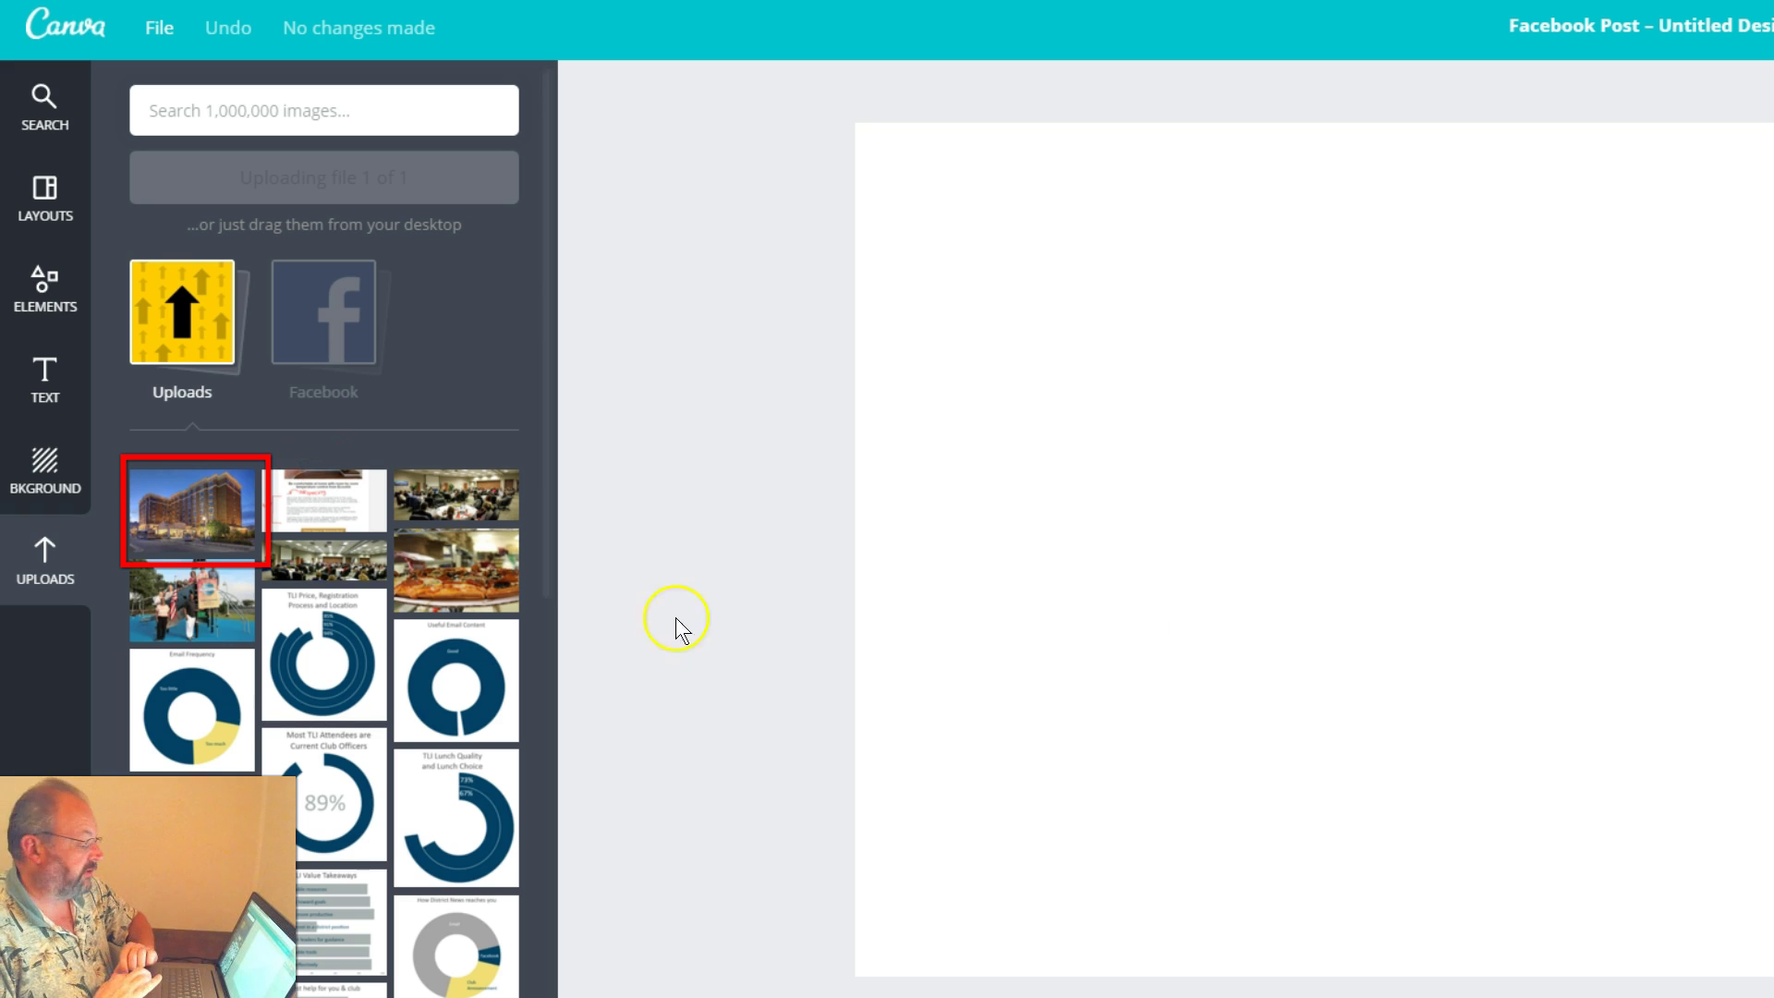
# Place the uploaded hotel photo on the page, then enlarge and reposition it to cover the whole canvas
pyautogui.click(183, 509)
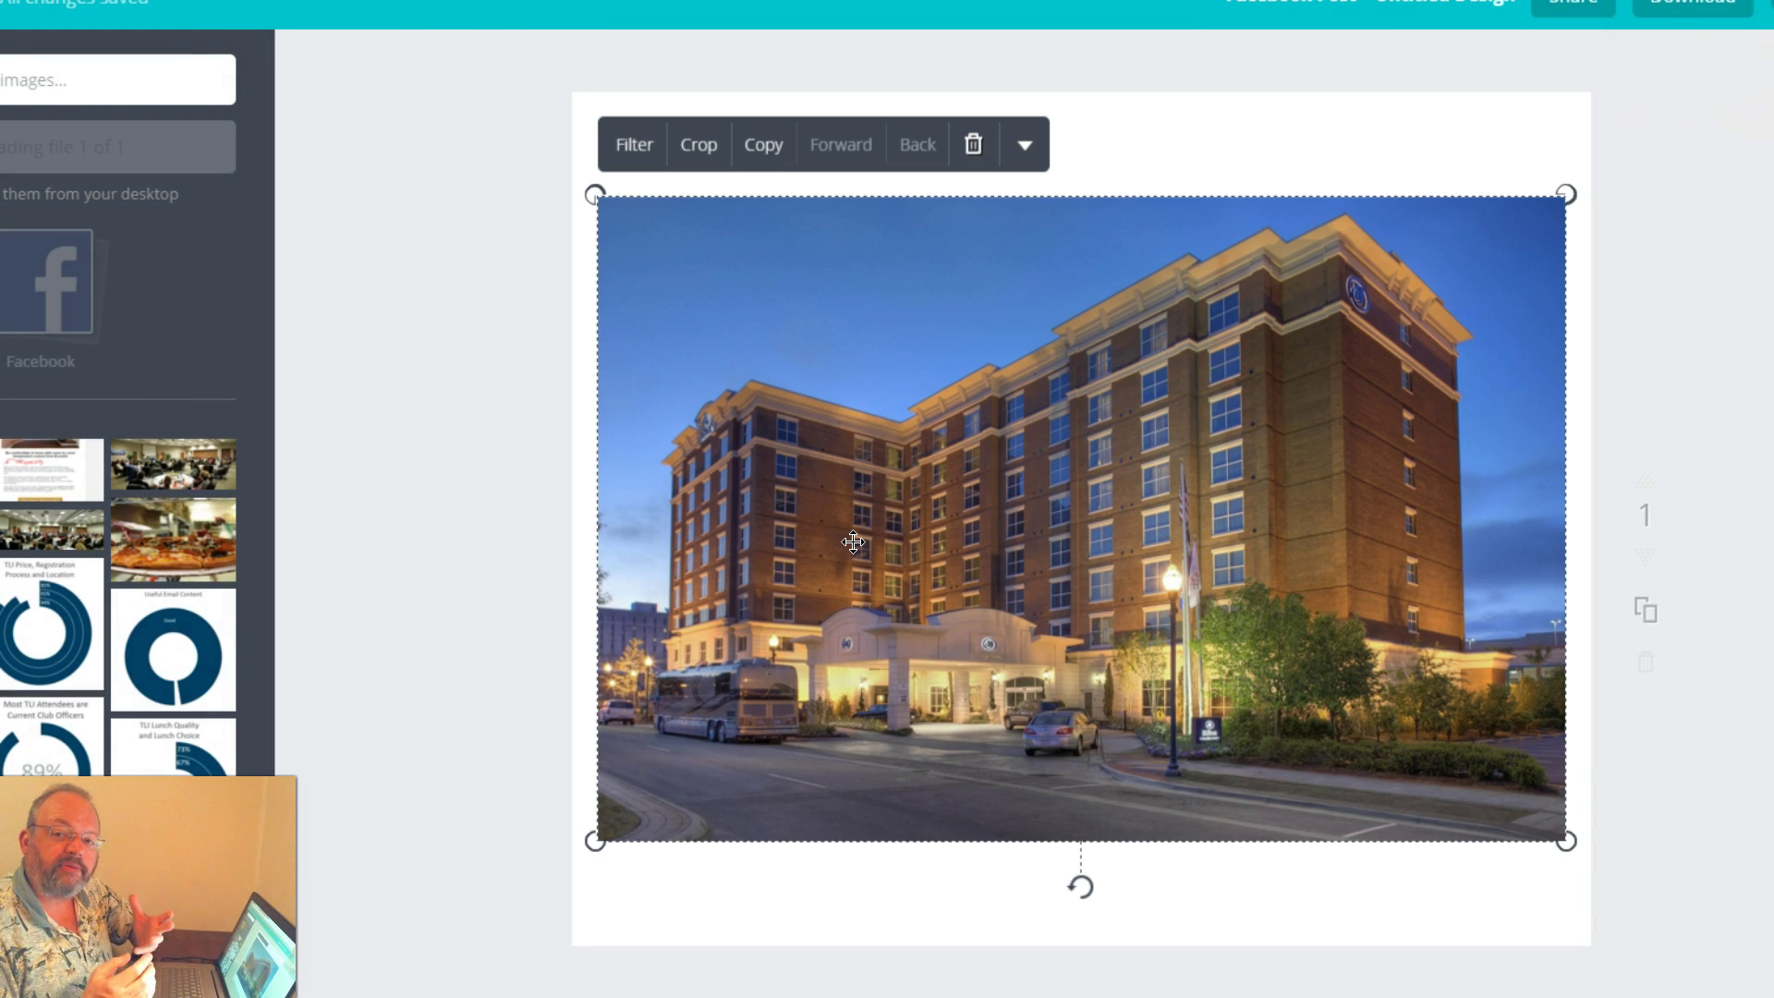
pyautogui.click(1035, 564)
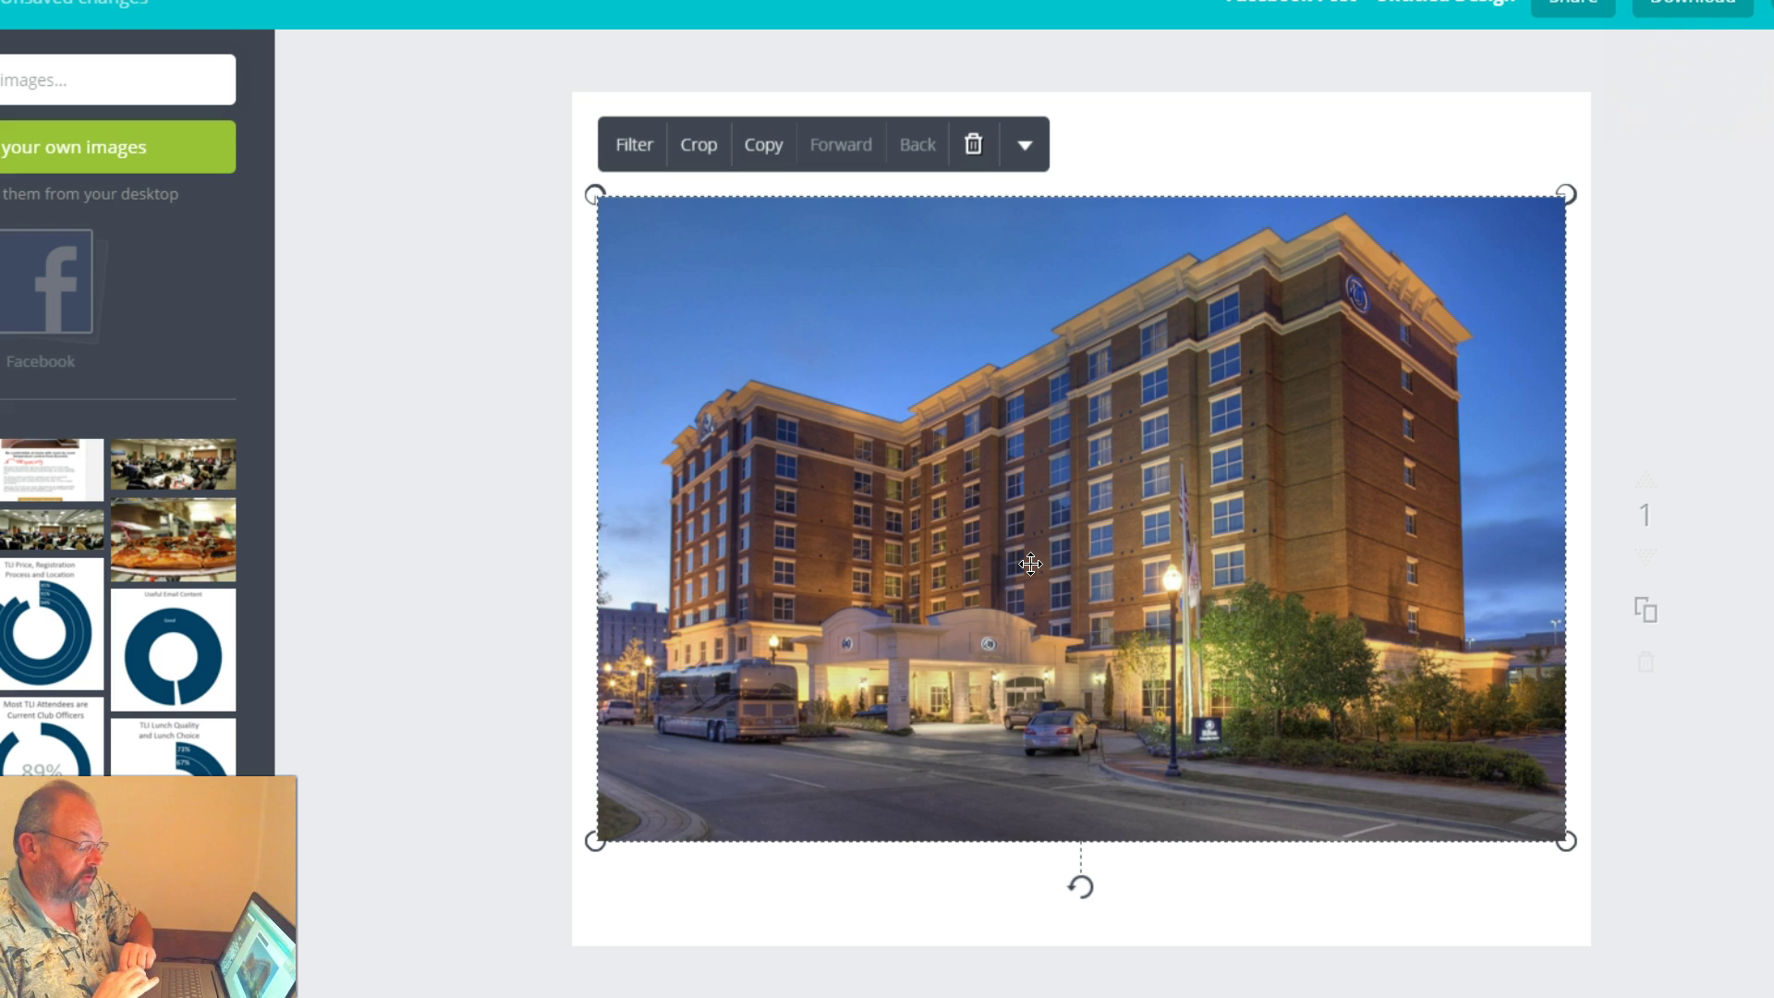
pyautogui.moveTo(1030, 563); pyautogui.dragTo(933, 675)
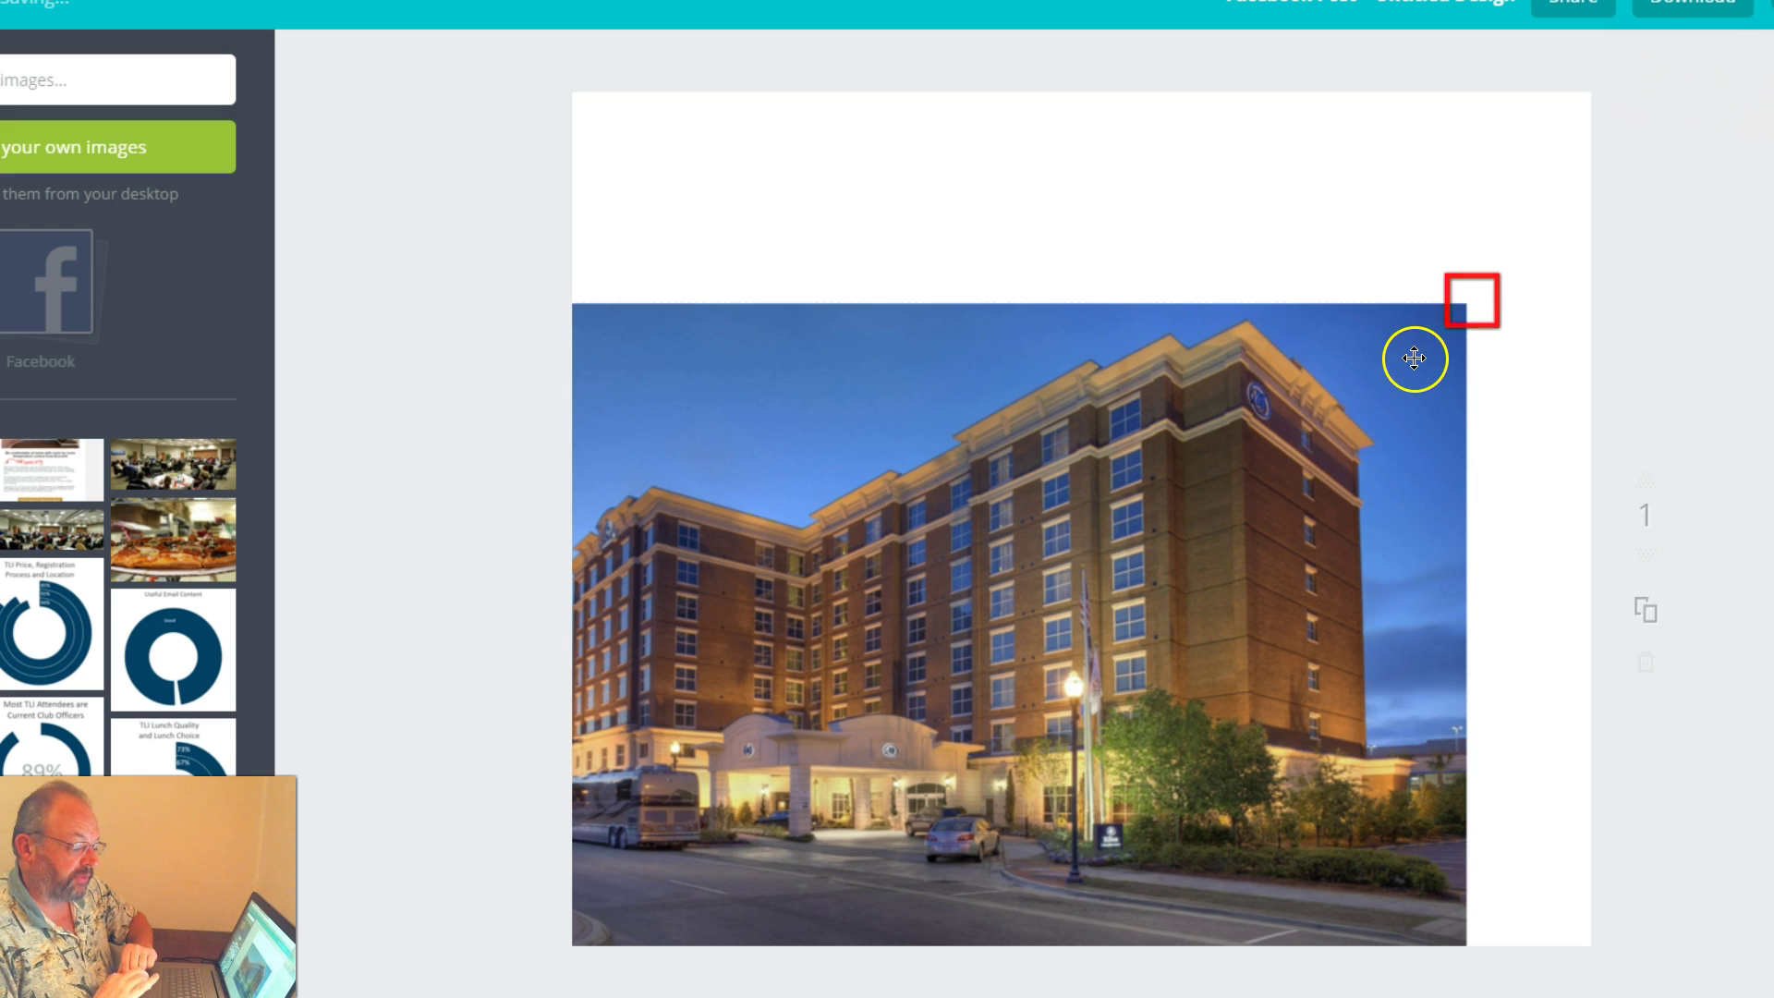
pyautogui.moveTo(1467, 297); pyautogui.dragTo(1772, 81)
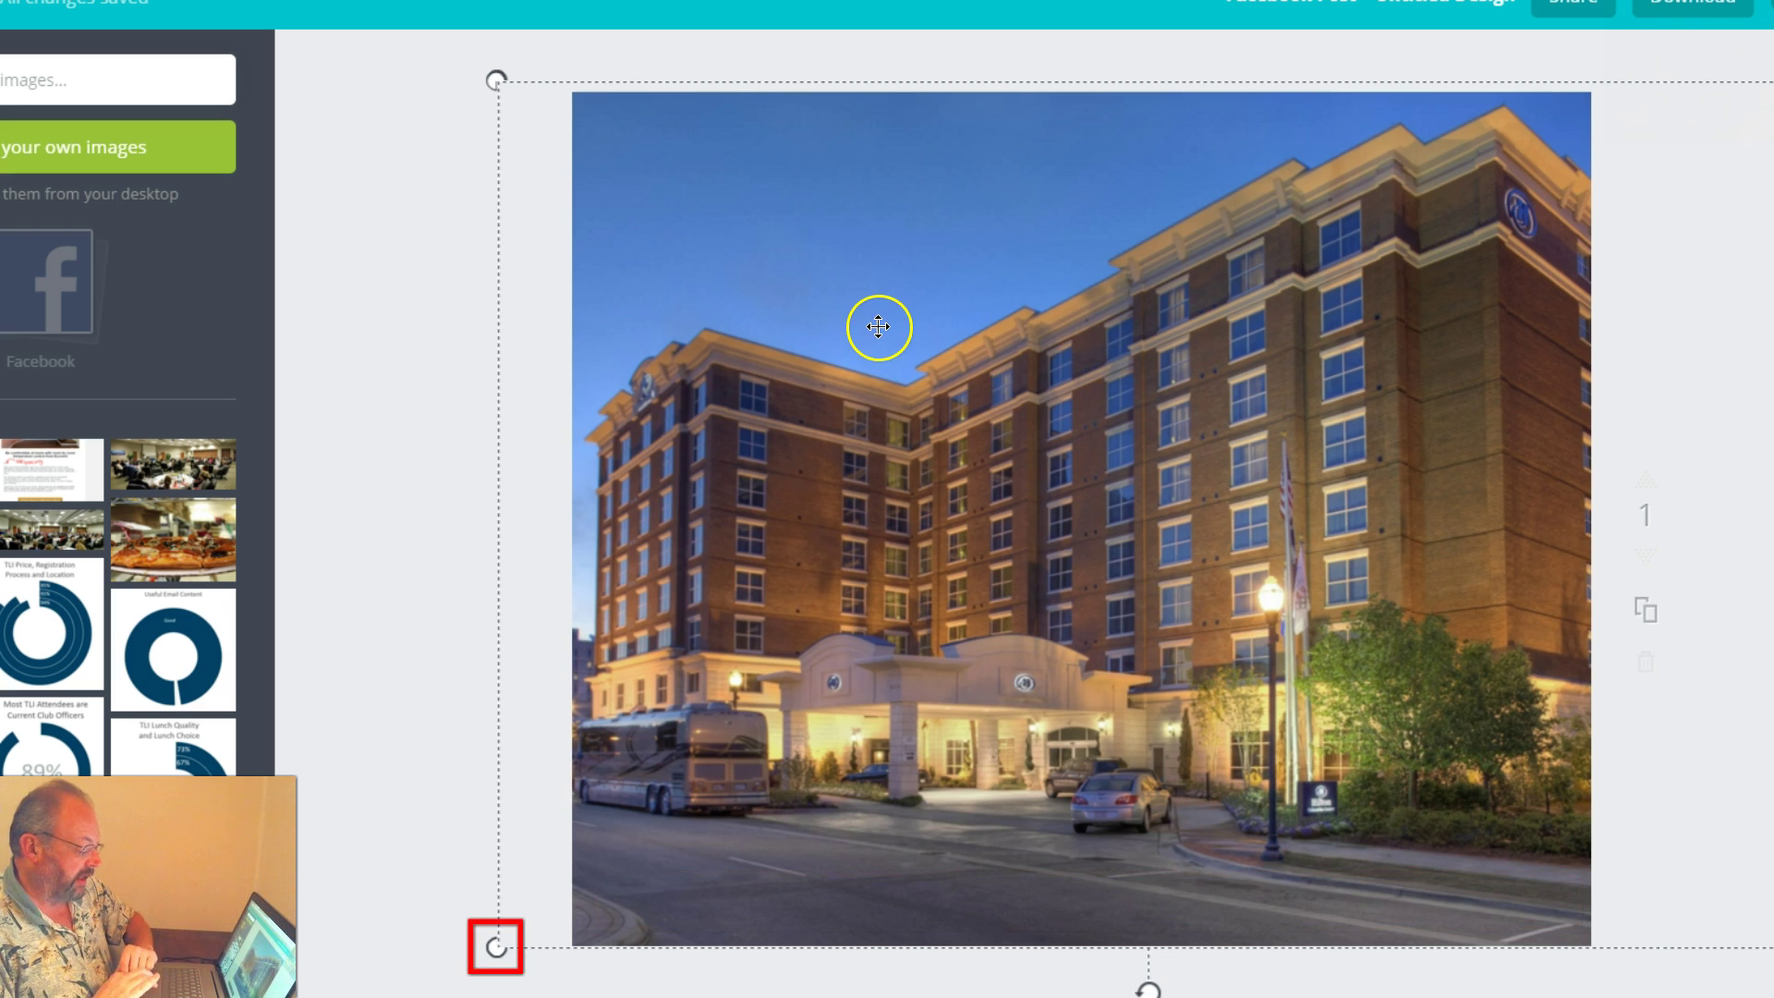
pyautogui.moveTo(493, 946); pyautogui.dragTo(358, 997)
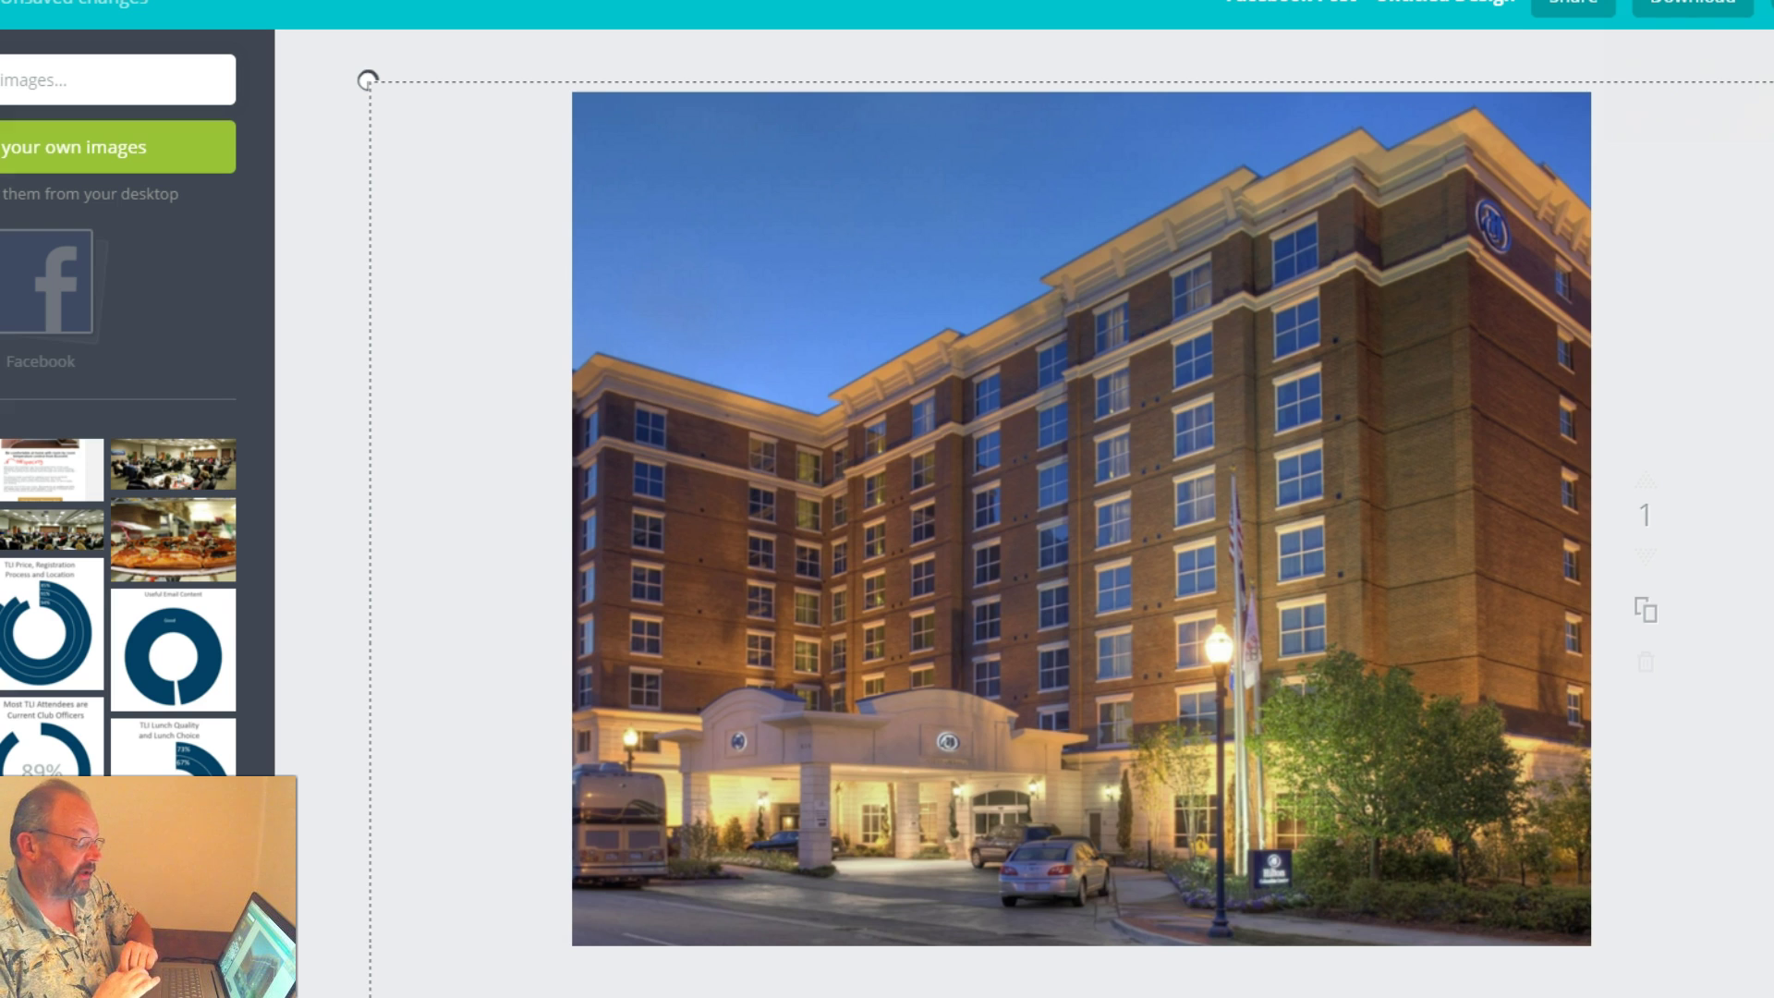
pyautogui.moveTo(955, 575); pyautogui.dragTo(1083, 573)
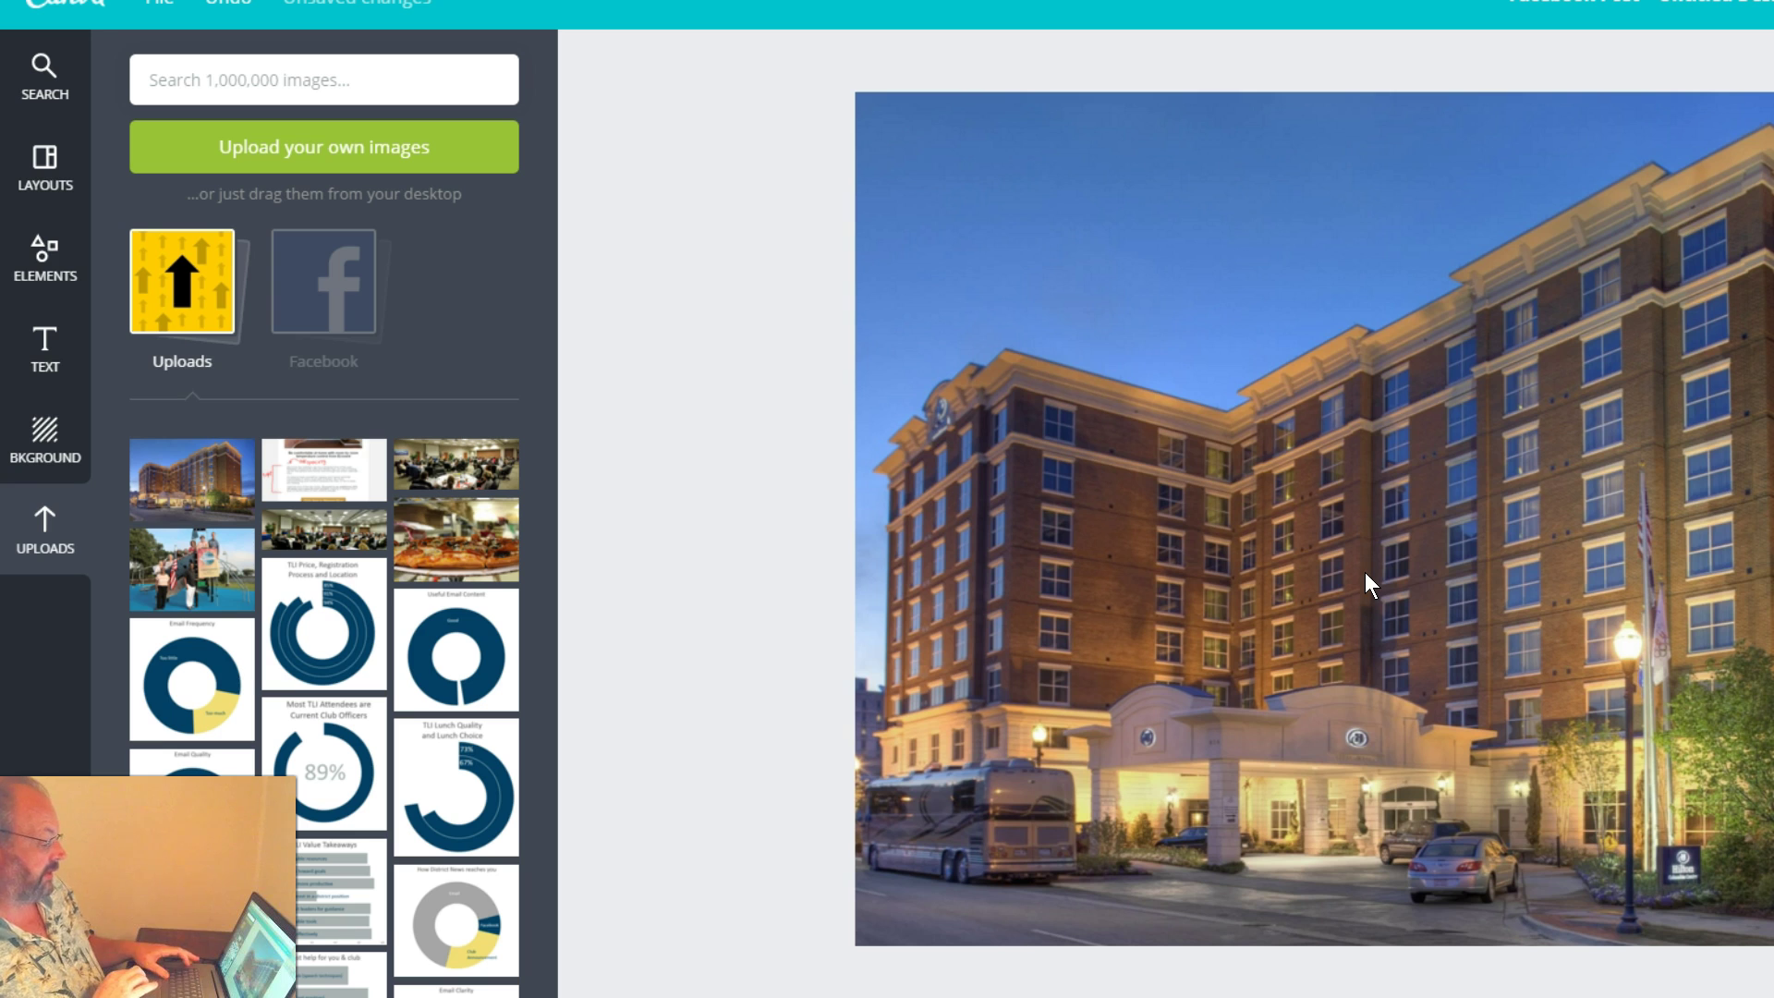
# Add a subheading with "Friday April 29 to Sunday May 1, 2016", the Toastmasters red-carpet invitation, "Columbia Downtown Hilton" and "Registration Opens March 1, 2016"
pyautogui.click(46, 347)
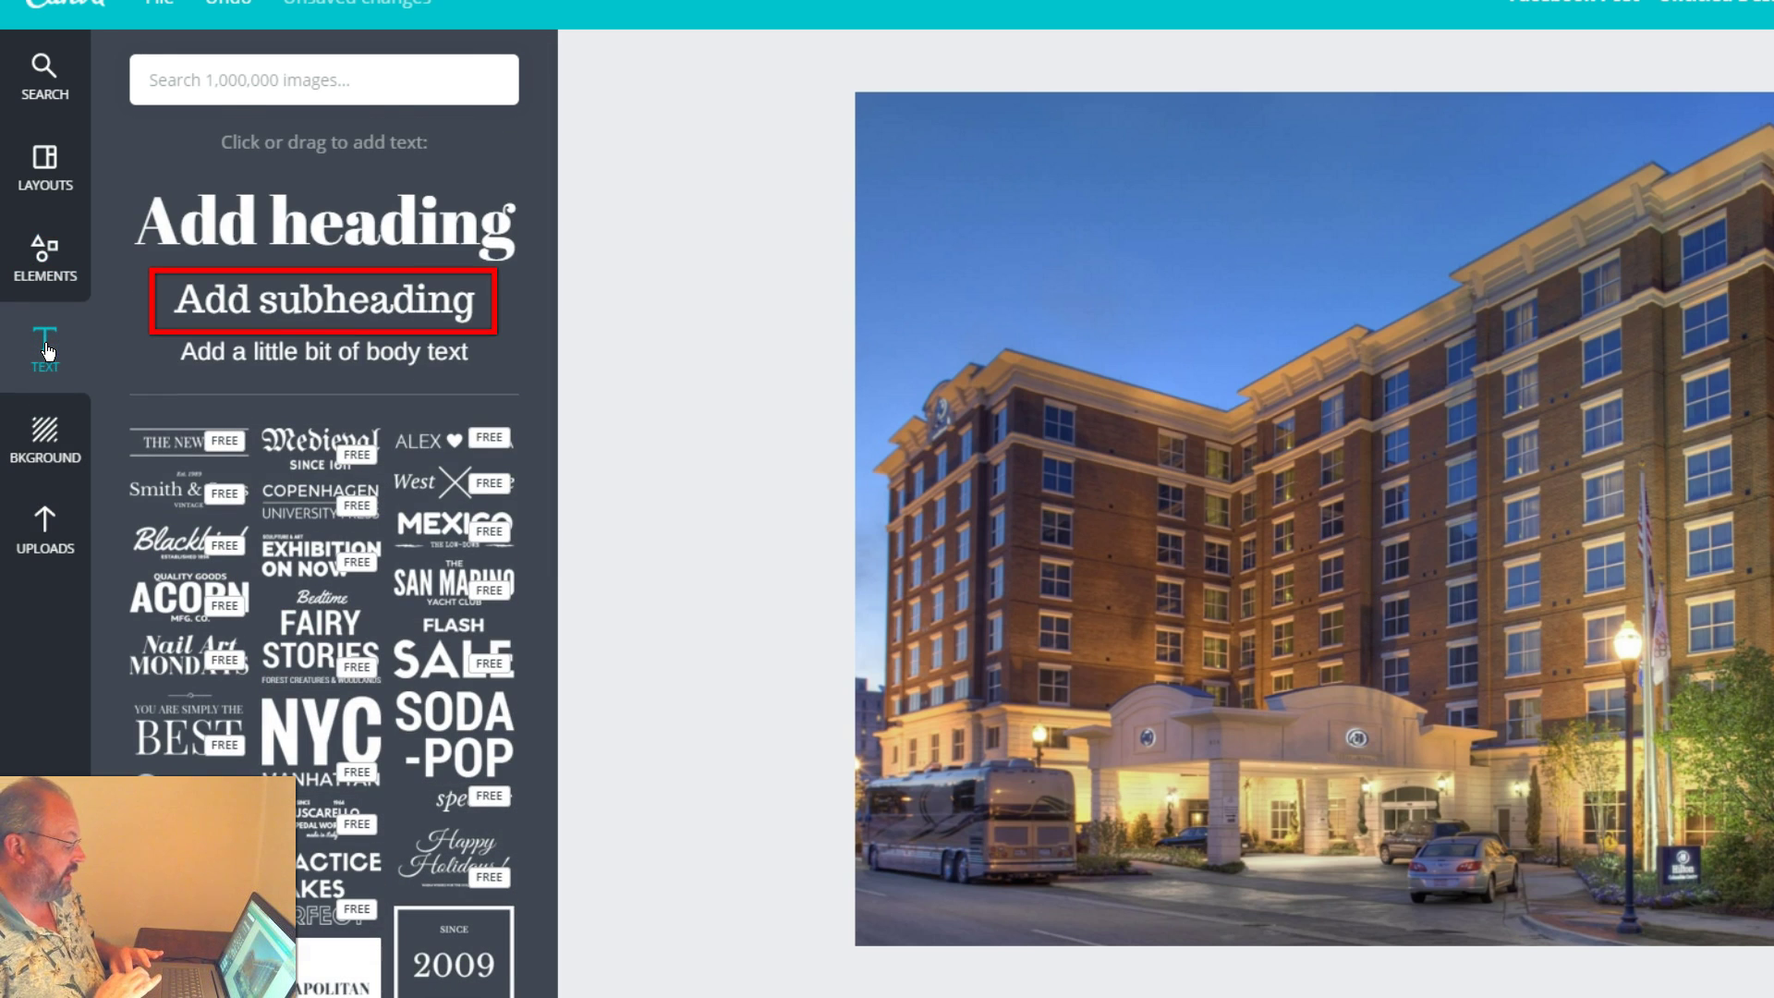
pyautogui.click(297, 302)
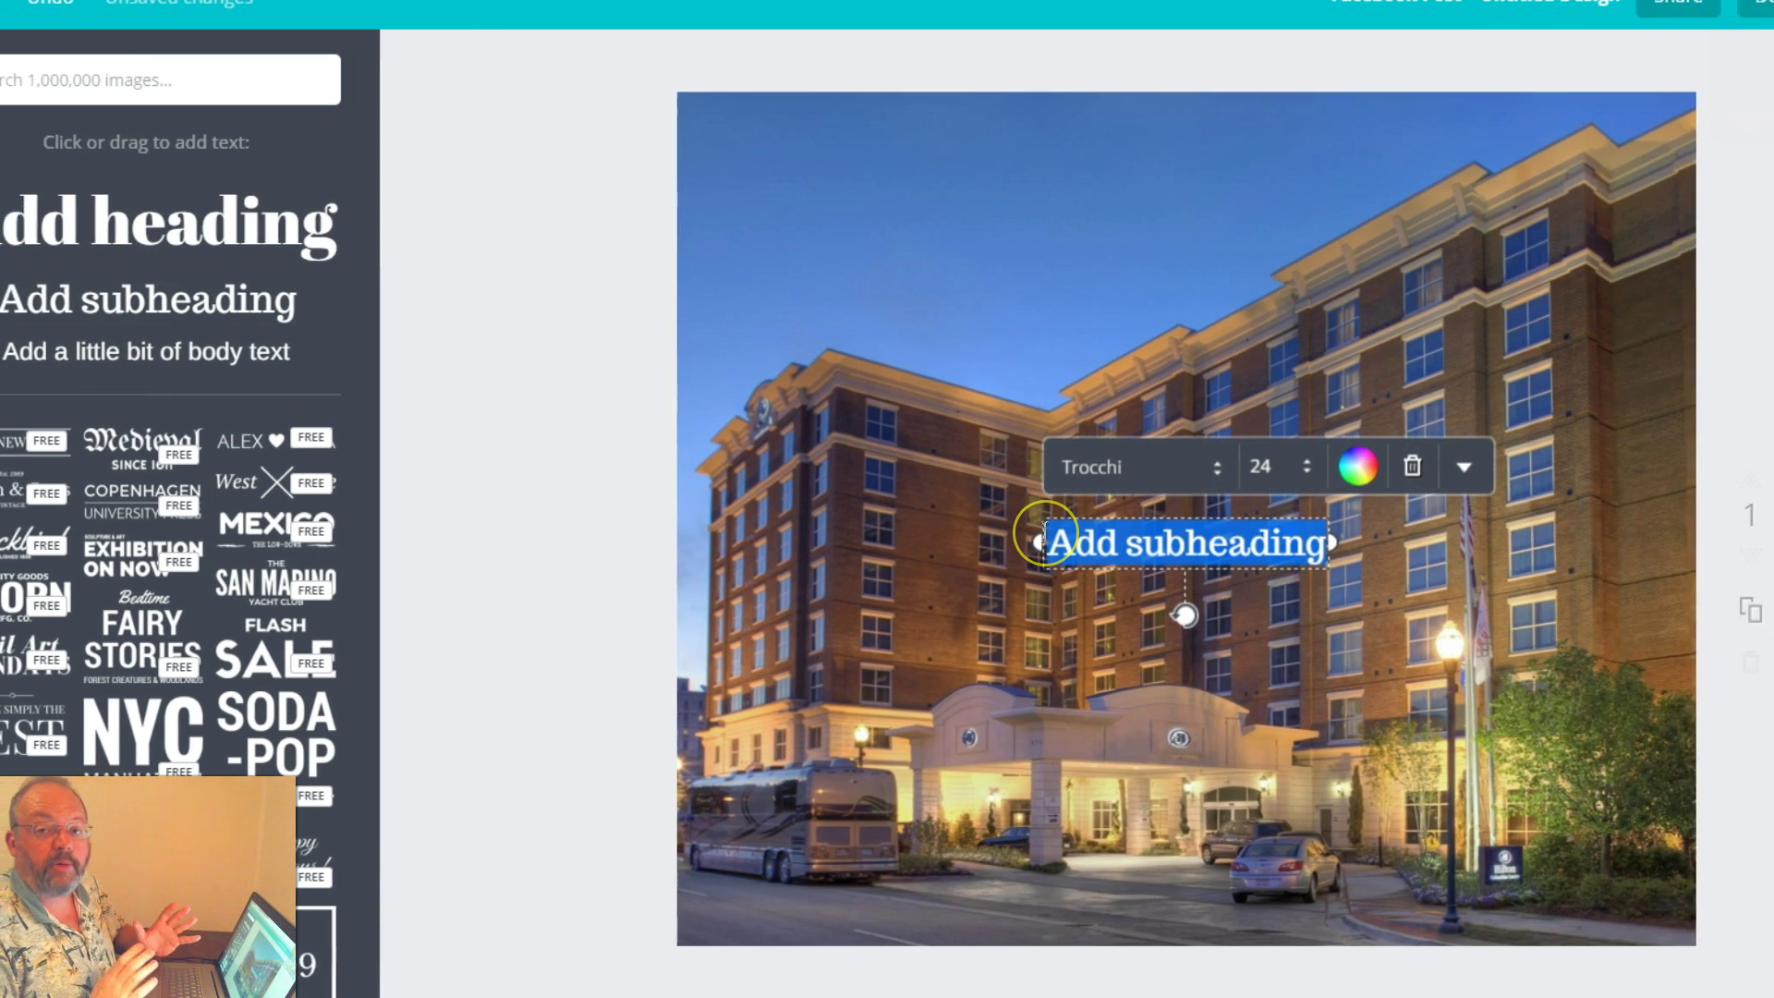
pyautogui.write('Friday April 29 to Sunday May 1, 2016  Walk the red carpet, dance with your fellow Toastmasters and be part of the fun')
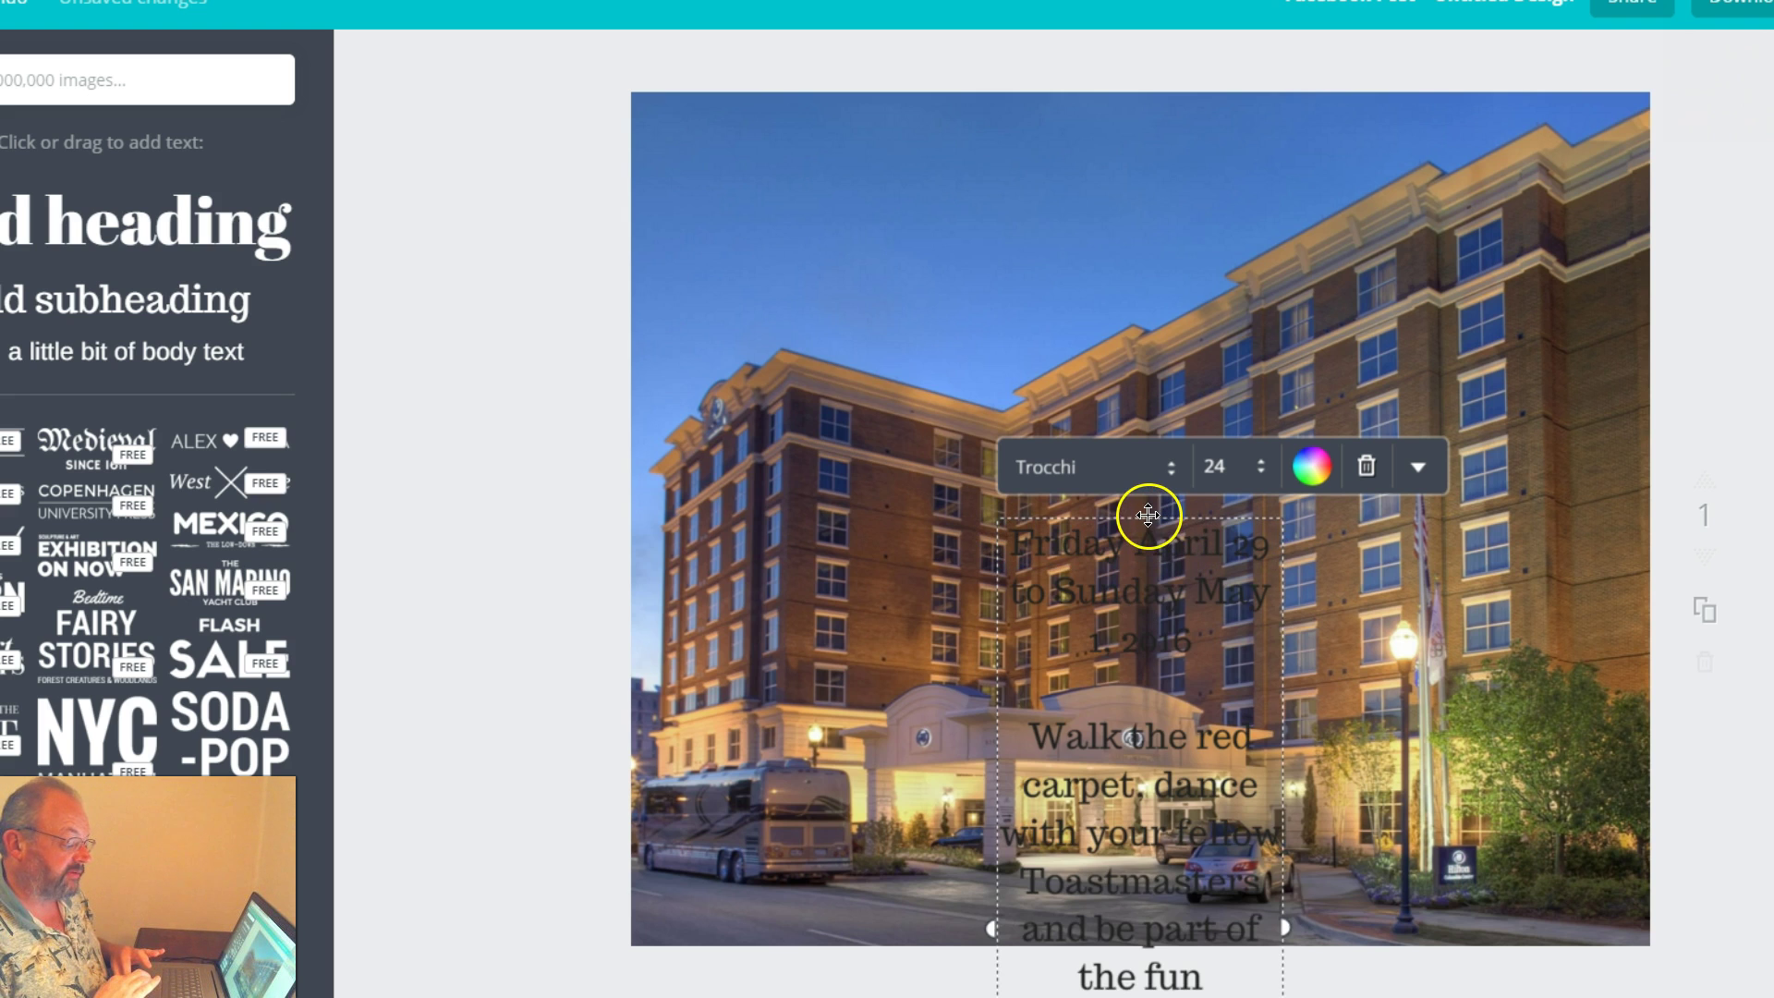
# Widen the event details text box on both sides and position it over the middle of the photo
pyautogui.moveTo(997, 581); pyautogui.dragTo(803, 581)
pyautogui.moveTo(1284, 434); pyautogui.dragTo(1510, 434)
pyautogui.moveTo(1297, 558); pyautogui.dragTo(1282, 809)
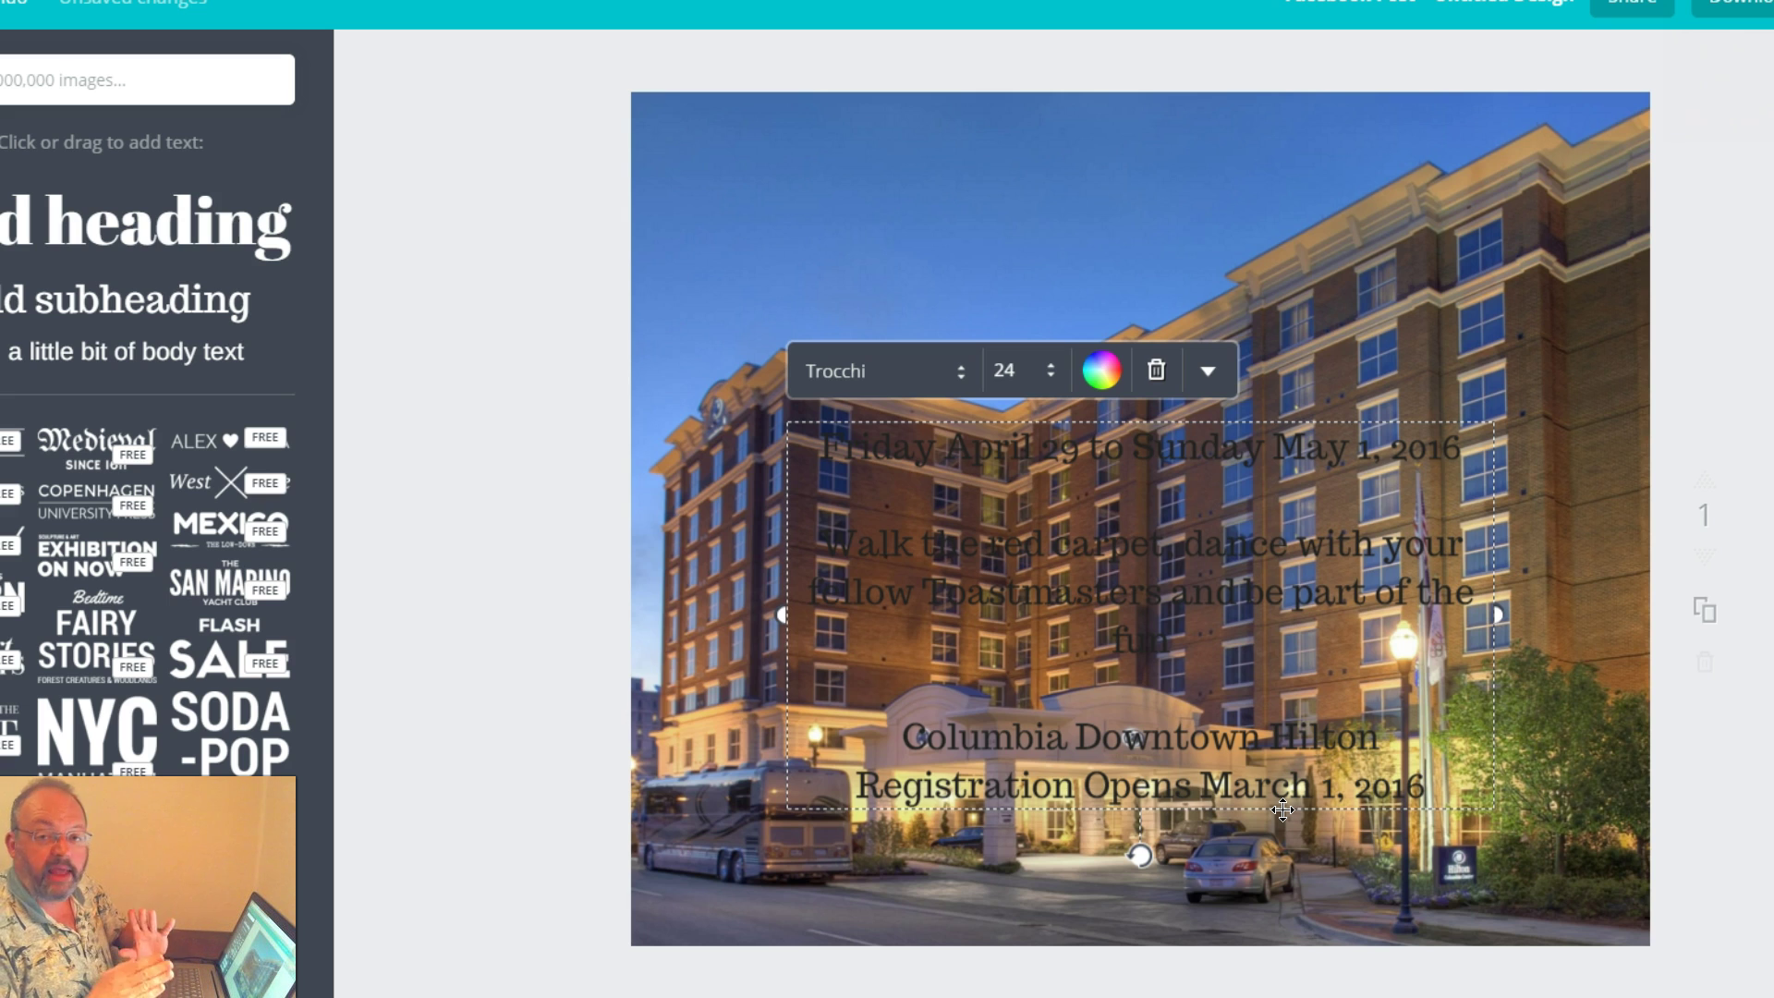
# Change the event details text colour to white and deselect the text box
pyautogui.click(946, 578)
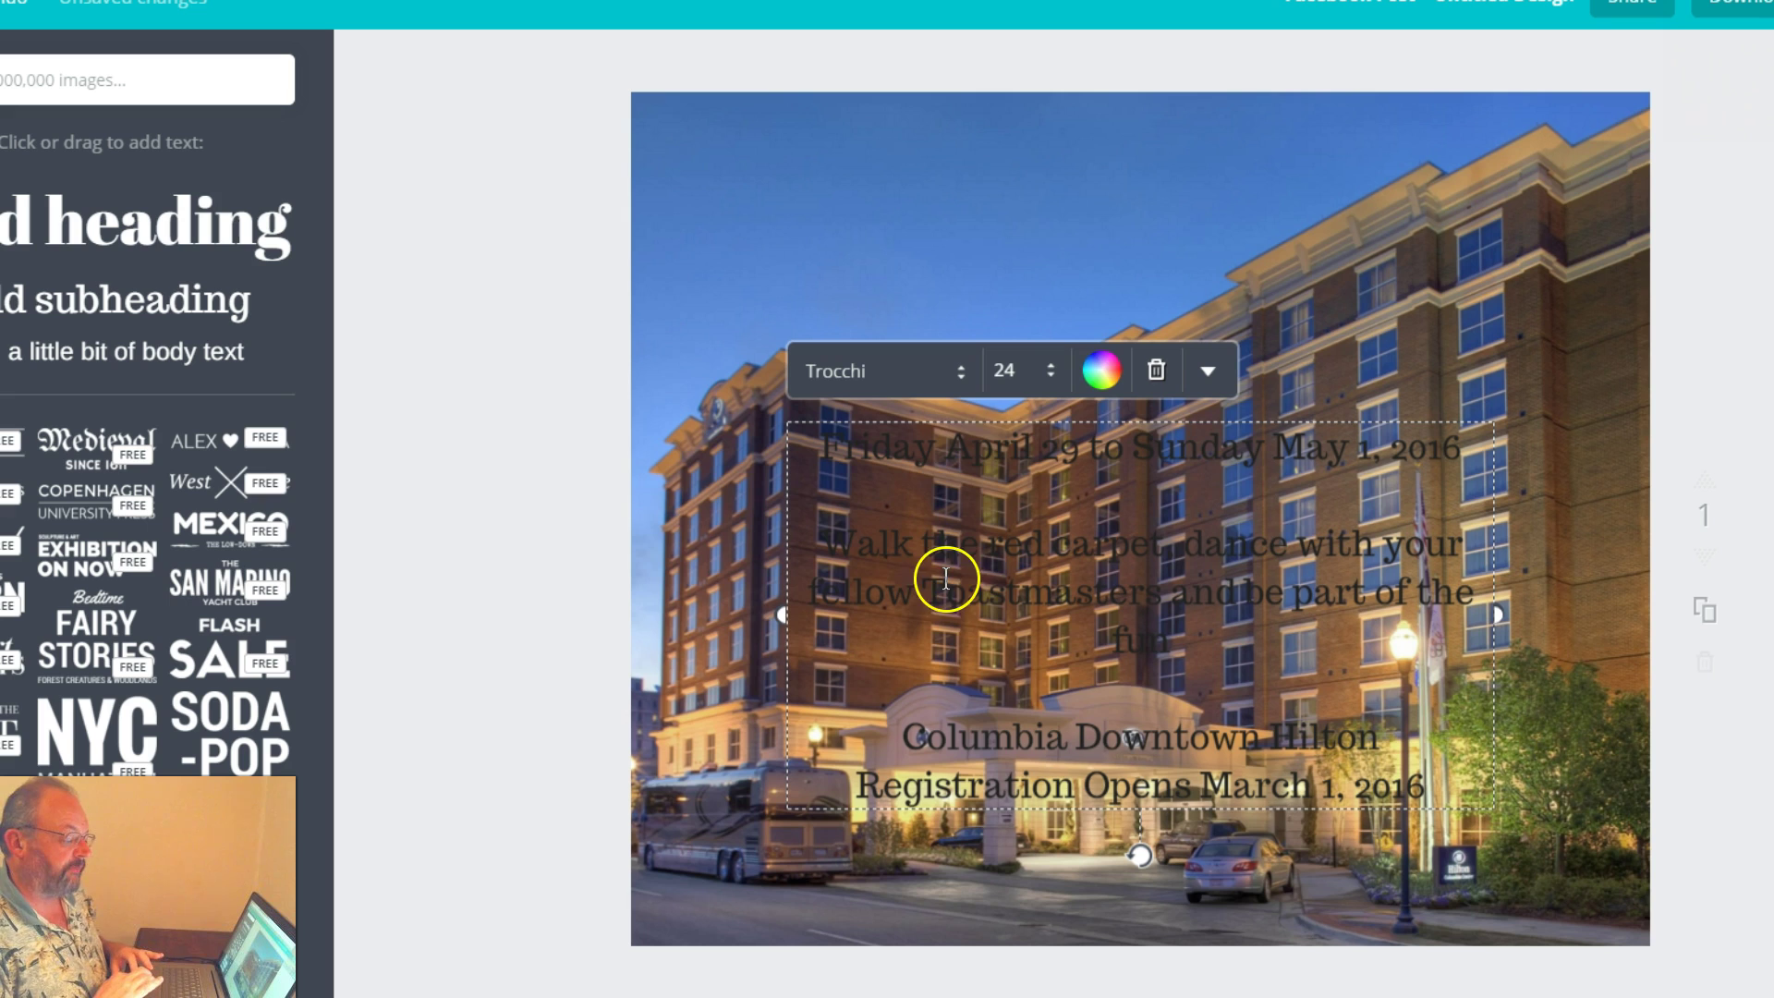
pyautogui.click(1101, 370)
pyautogui.click(1066, 231)
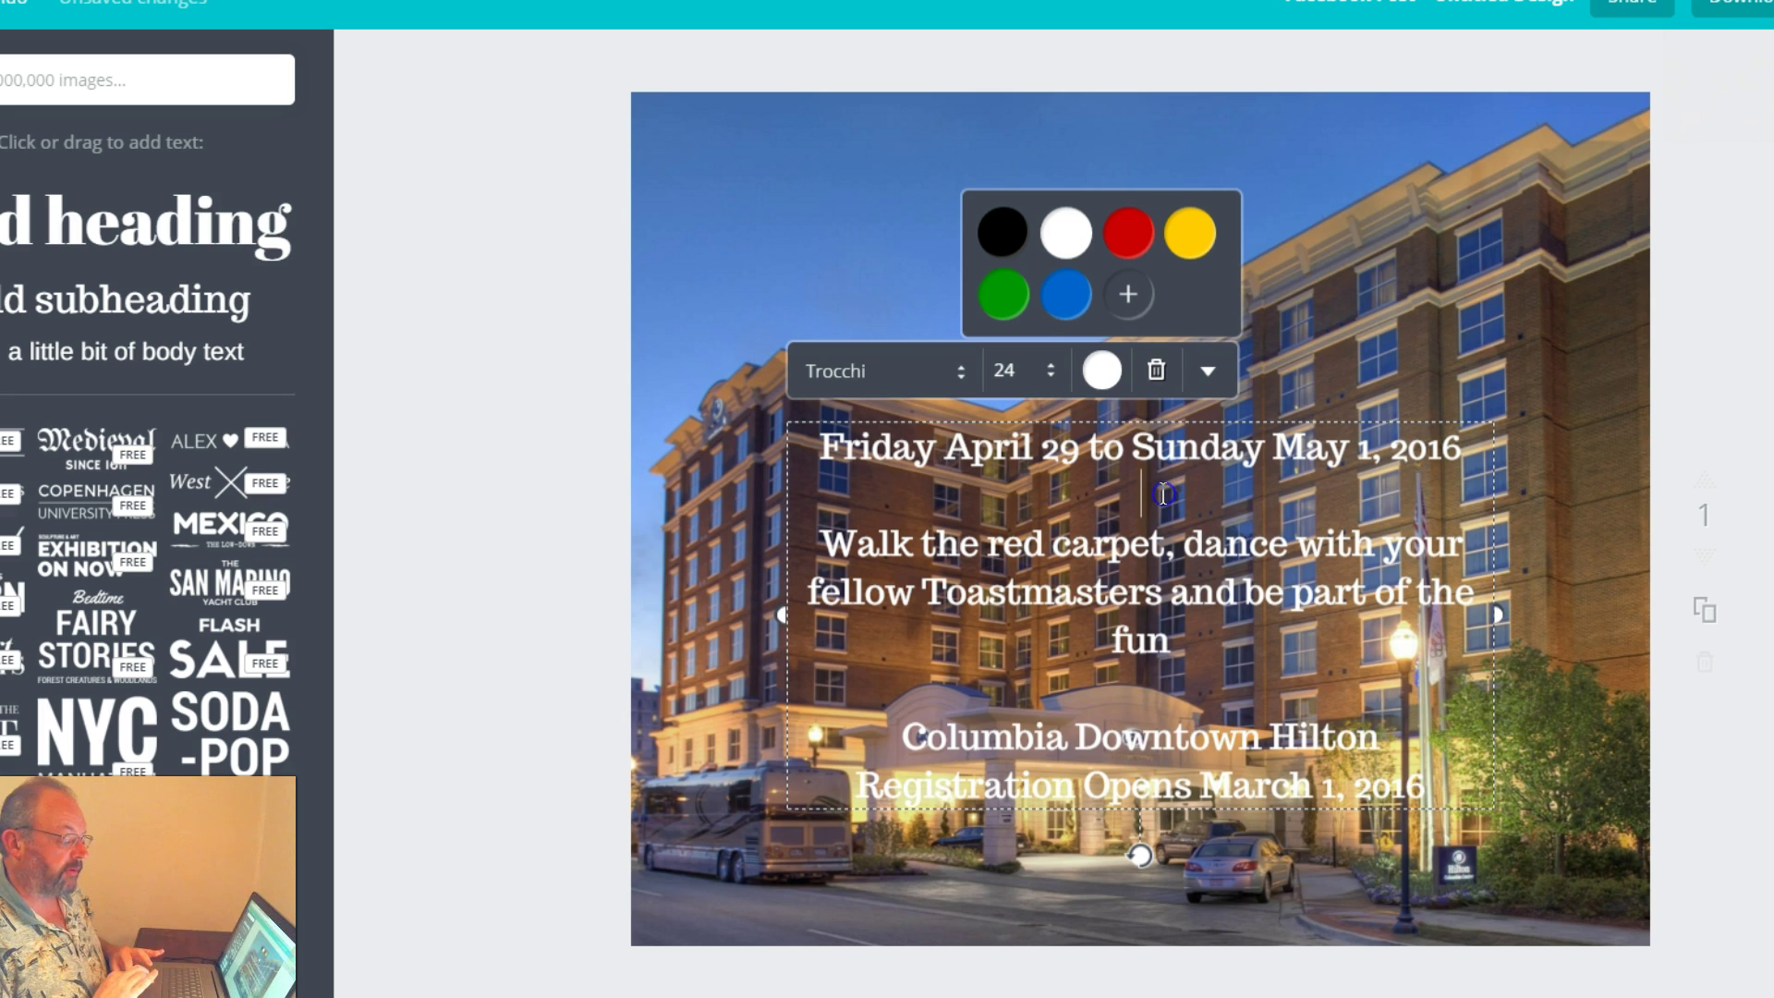
pyautogui.click(717, 485)
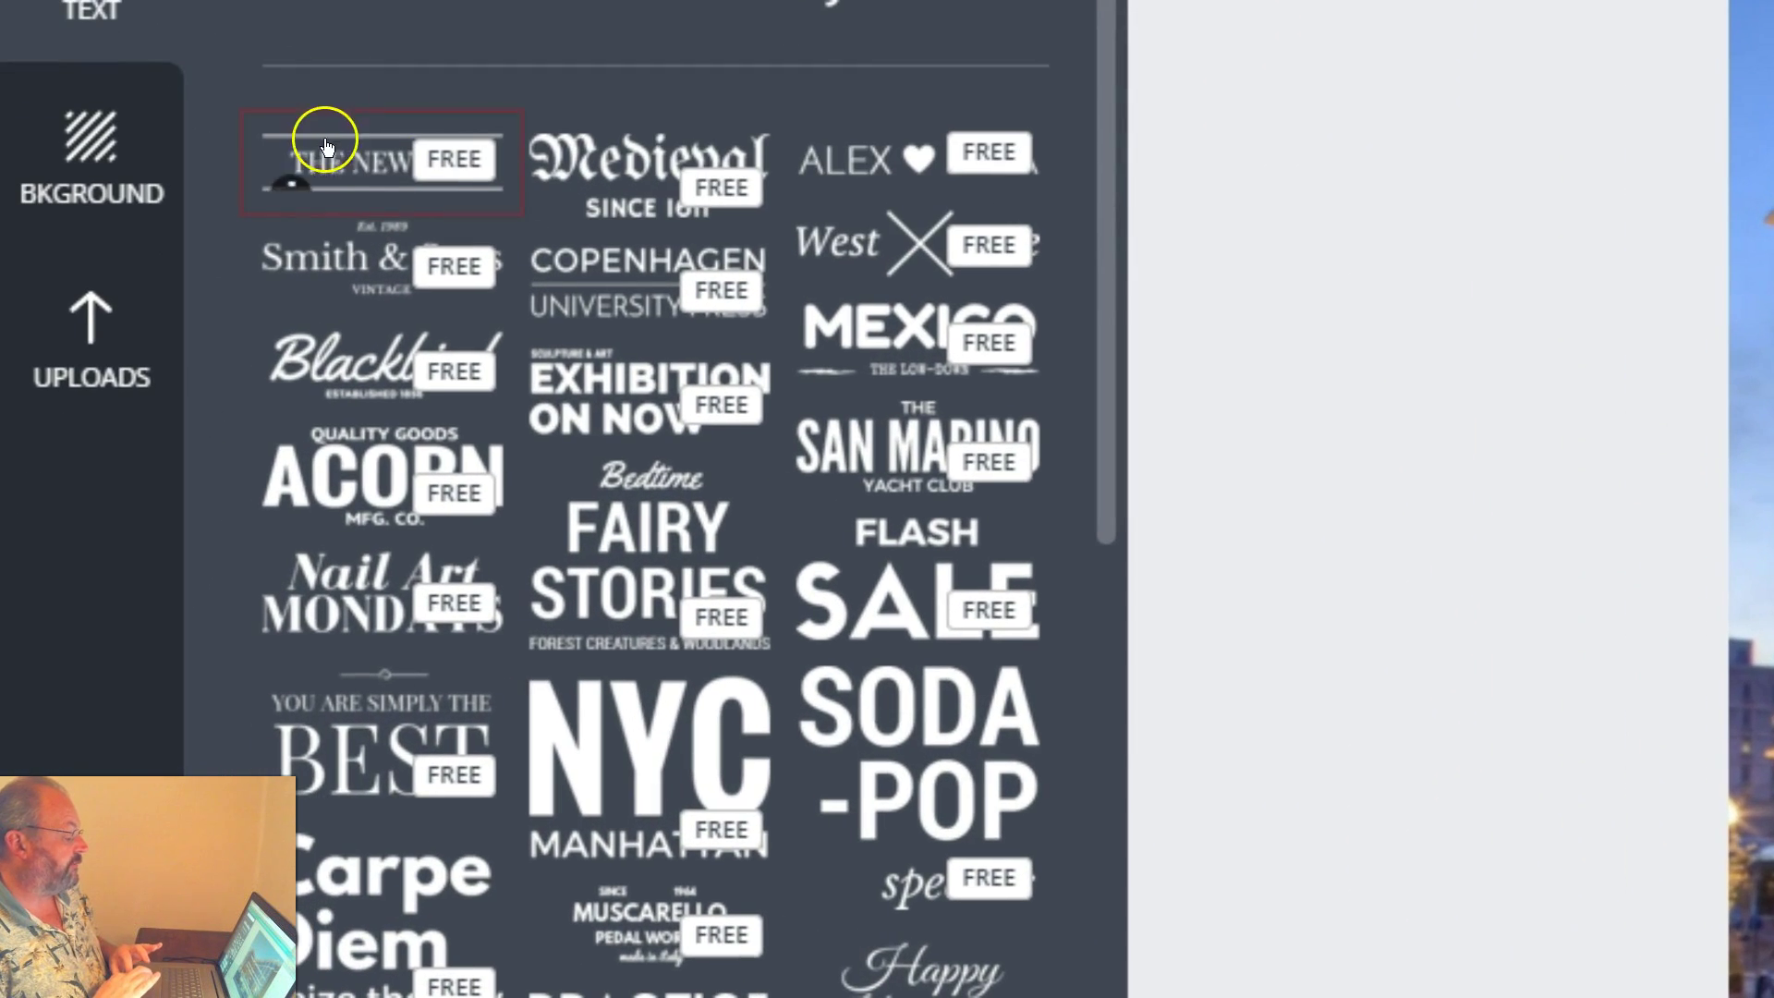
# Add the double-lined "THE NEW YOU" text design above the event details and change its wording to "SPRING CONFERENCE"
pyautogui.moveTo(181, 454)
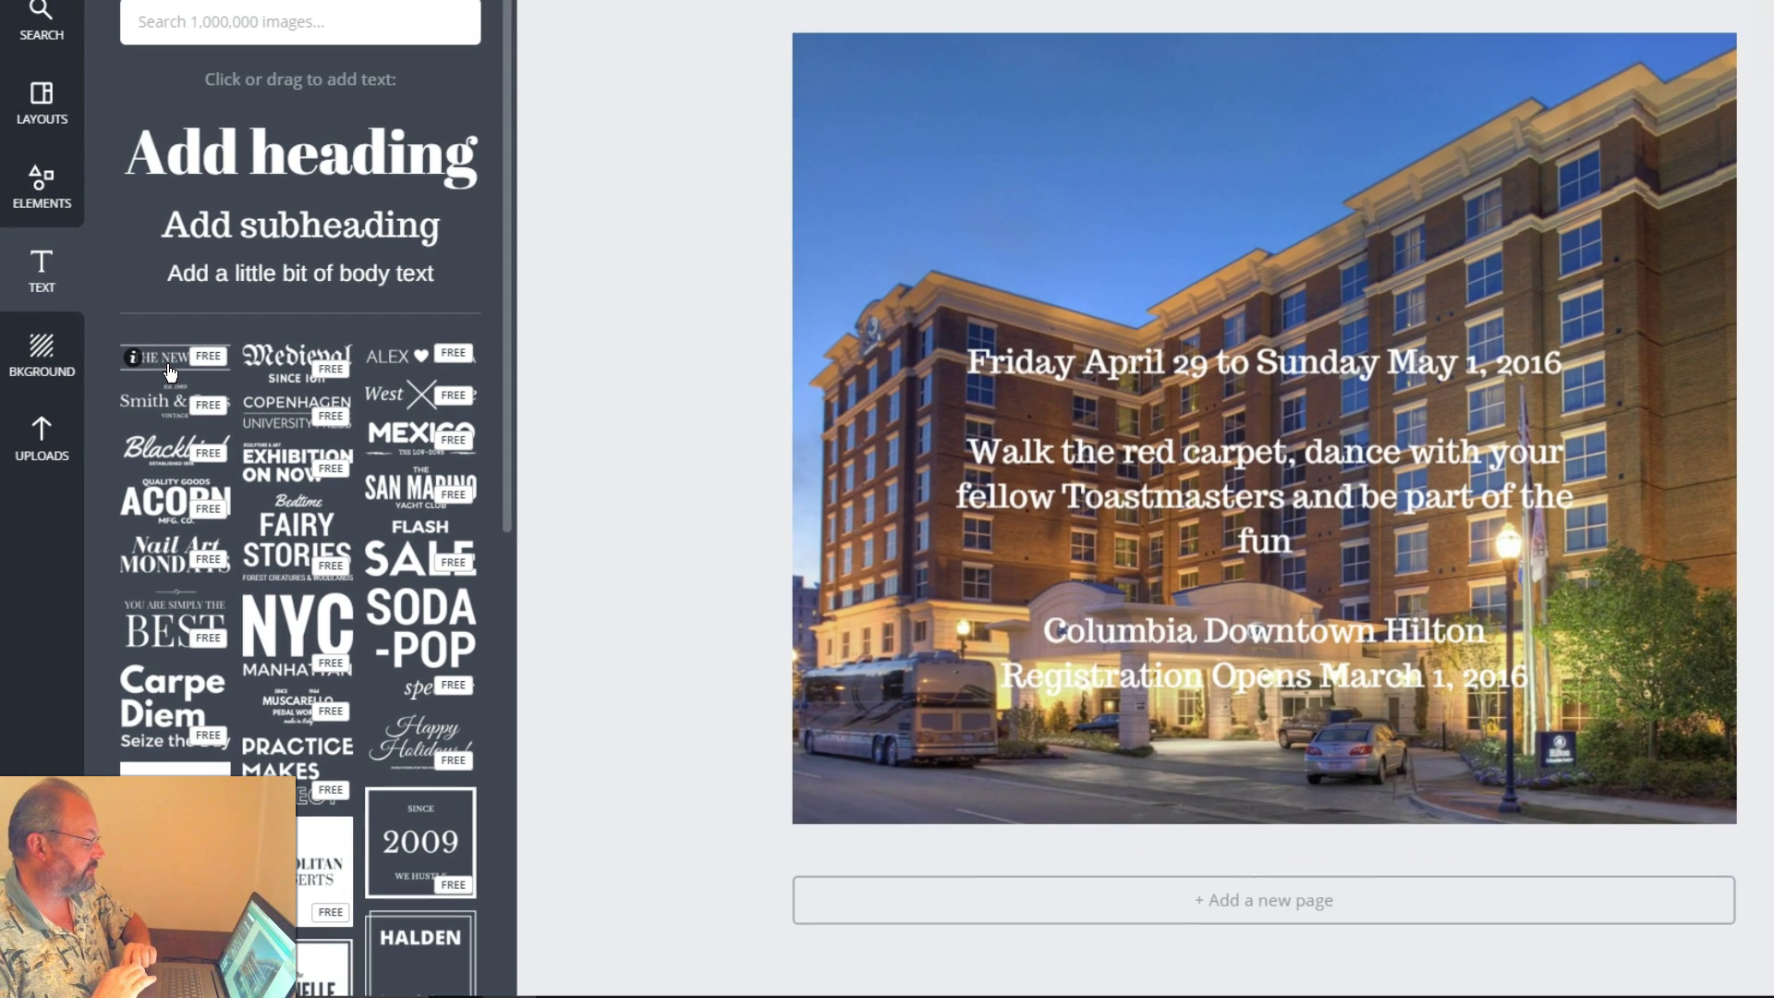
pyautogui.click(170, 372)
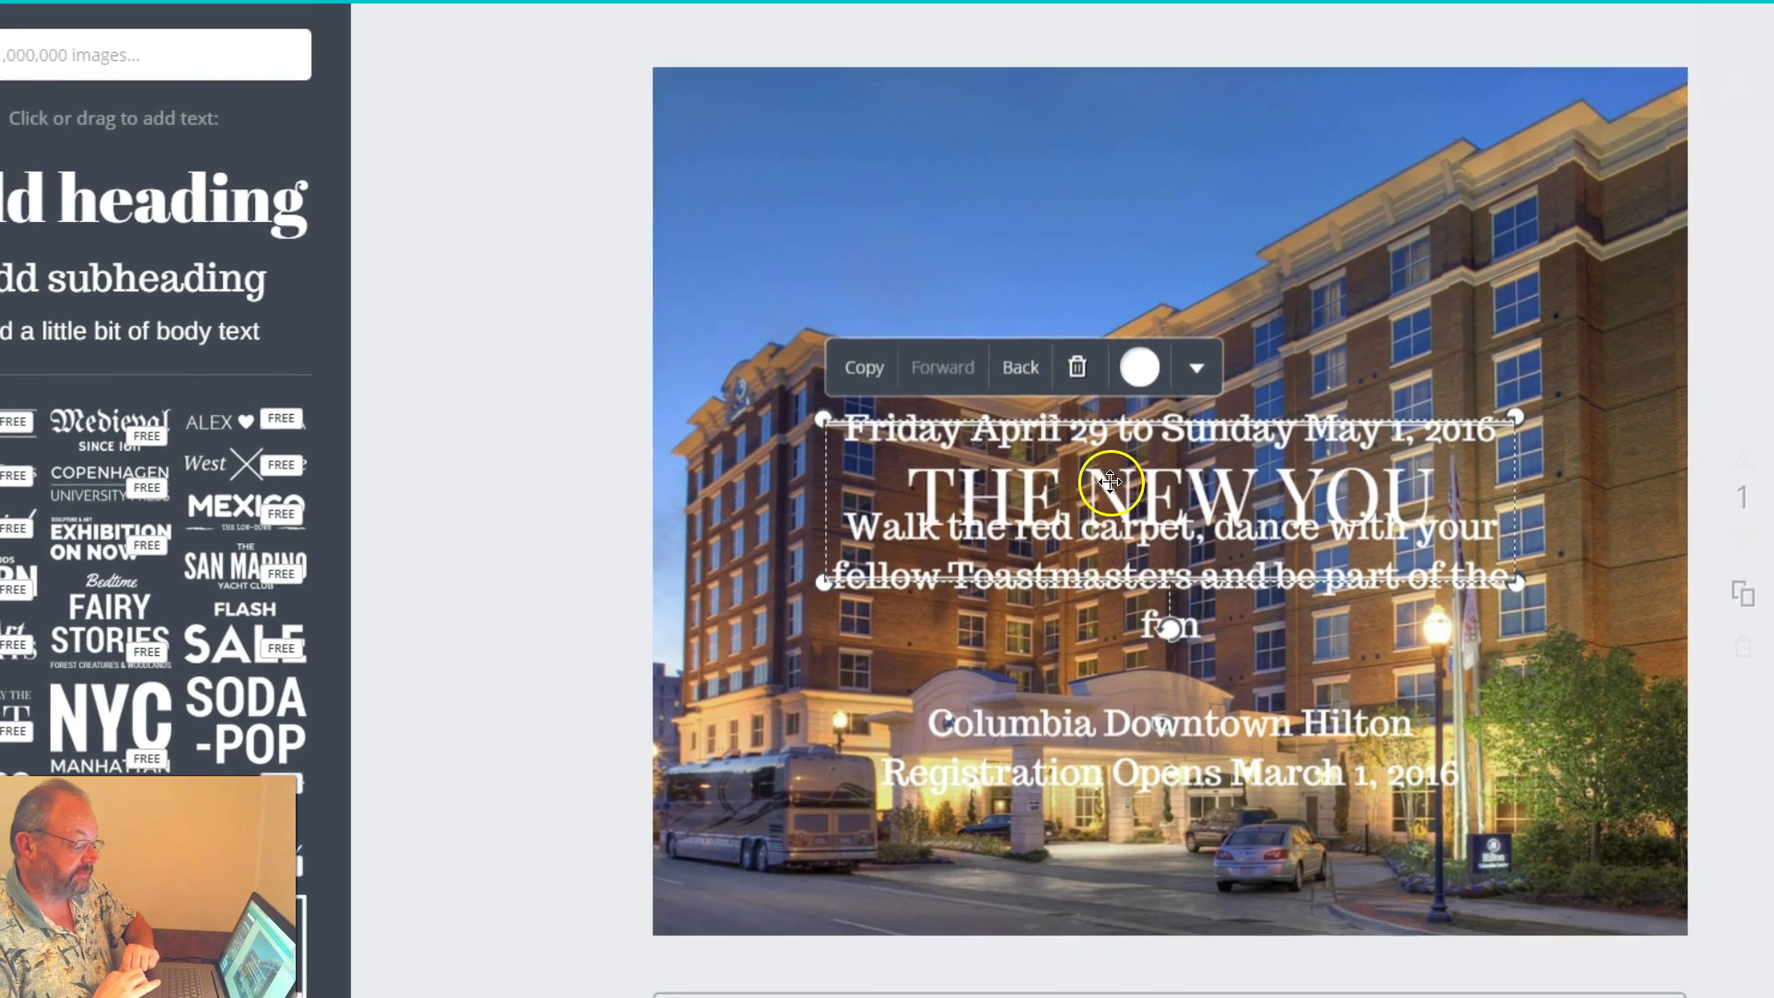
pyautogui.moveTo(1110, 482); pyautogui.dragTo(1109, 217)
pyautogui.doubleClick(1106, 225)
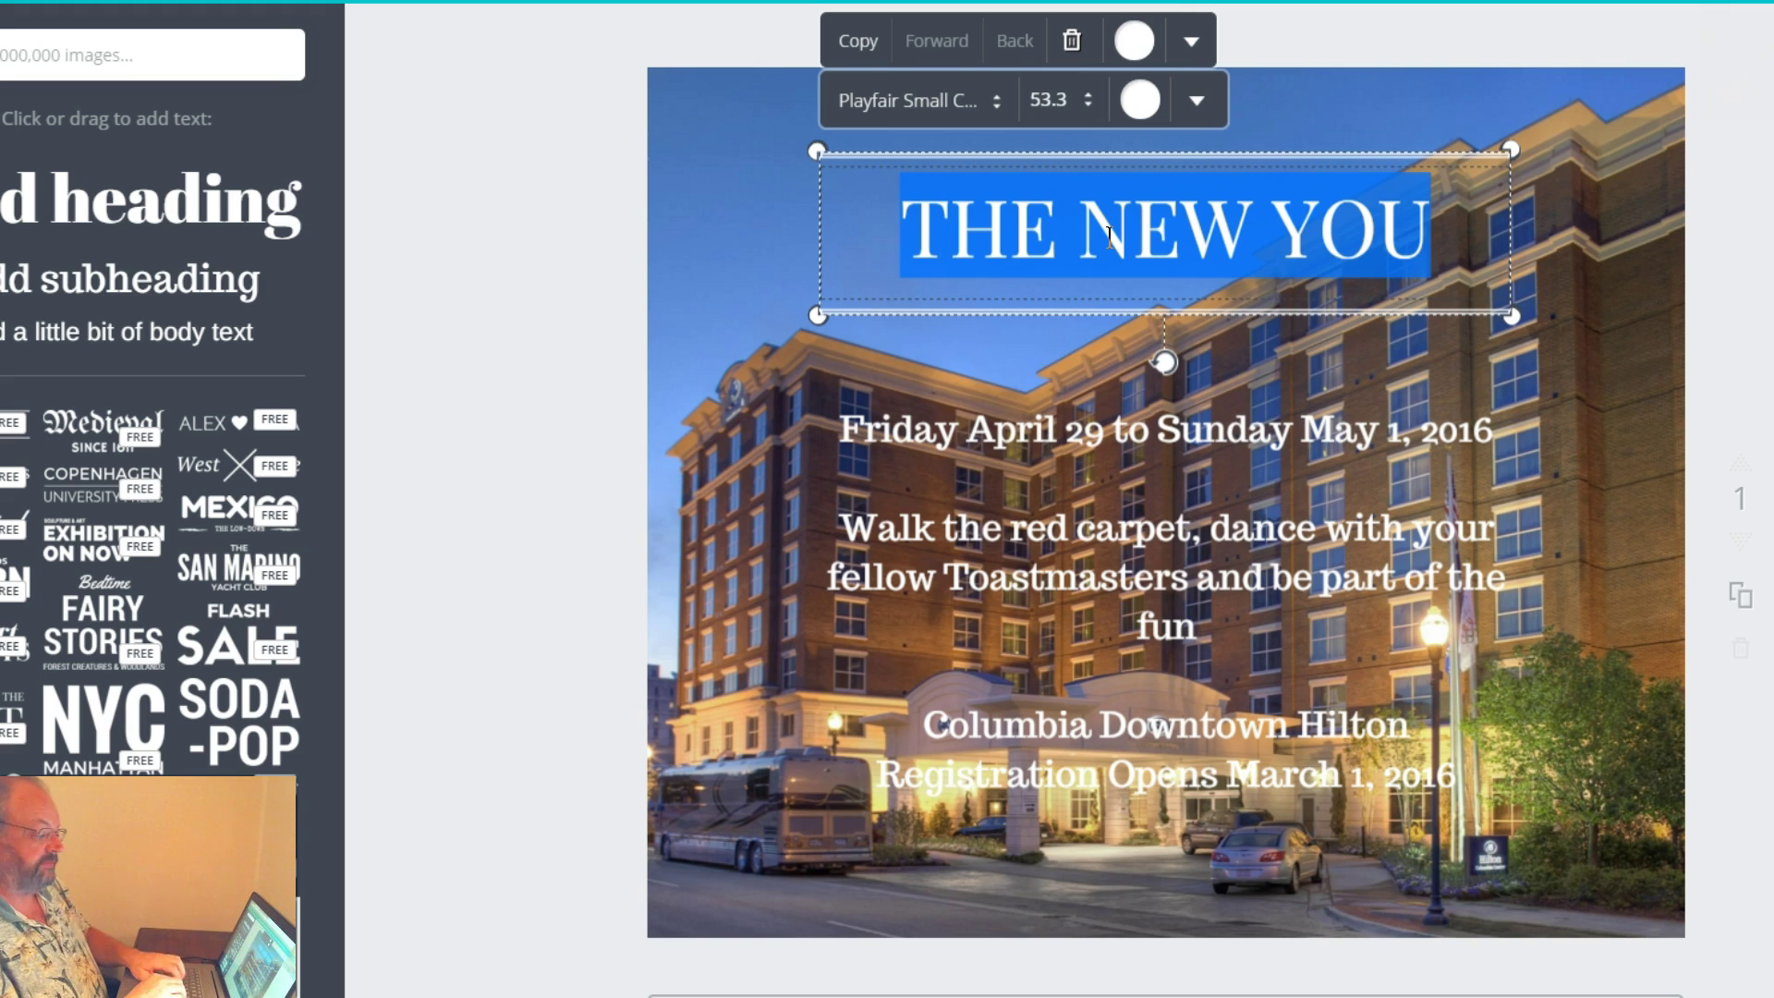
pyautogui.write('SPRING CONFERENCE')
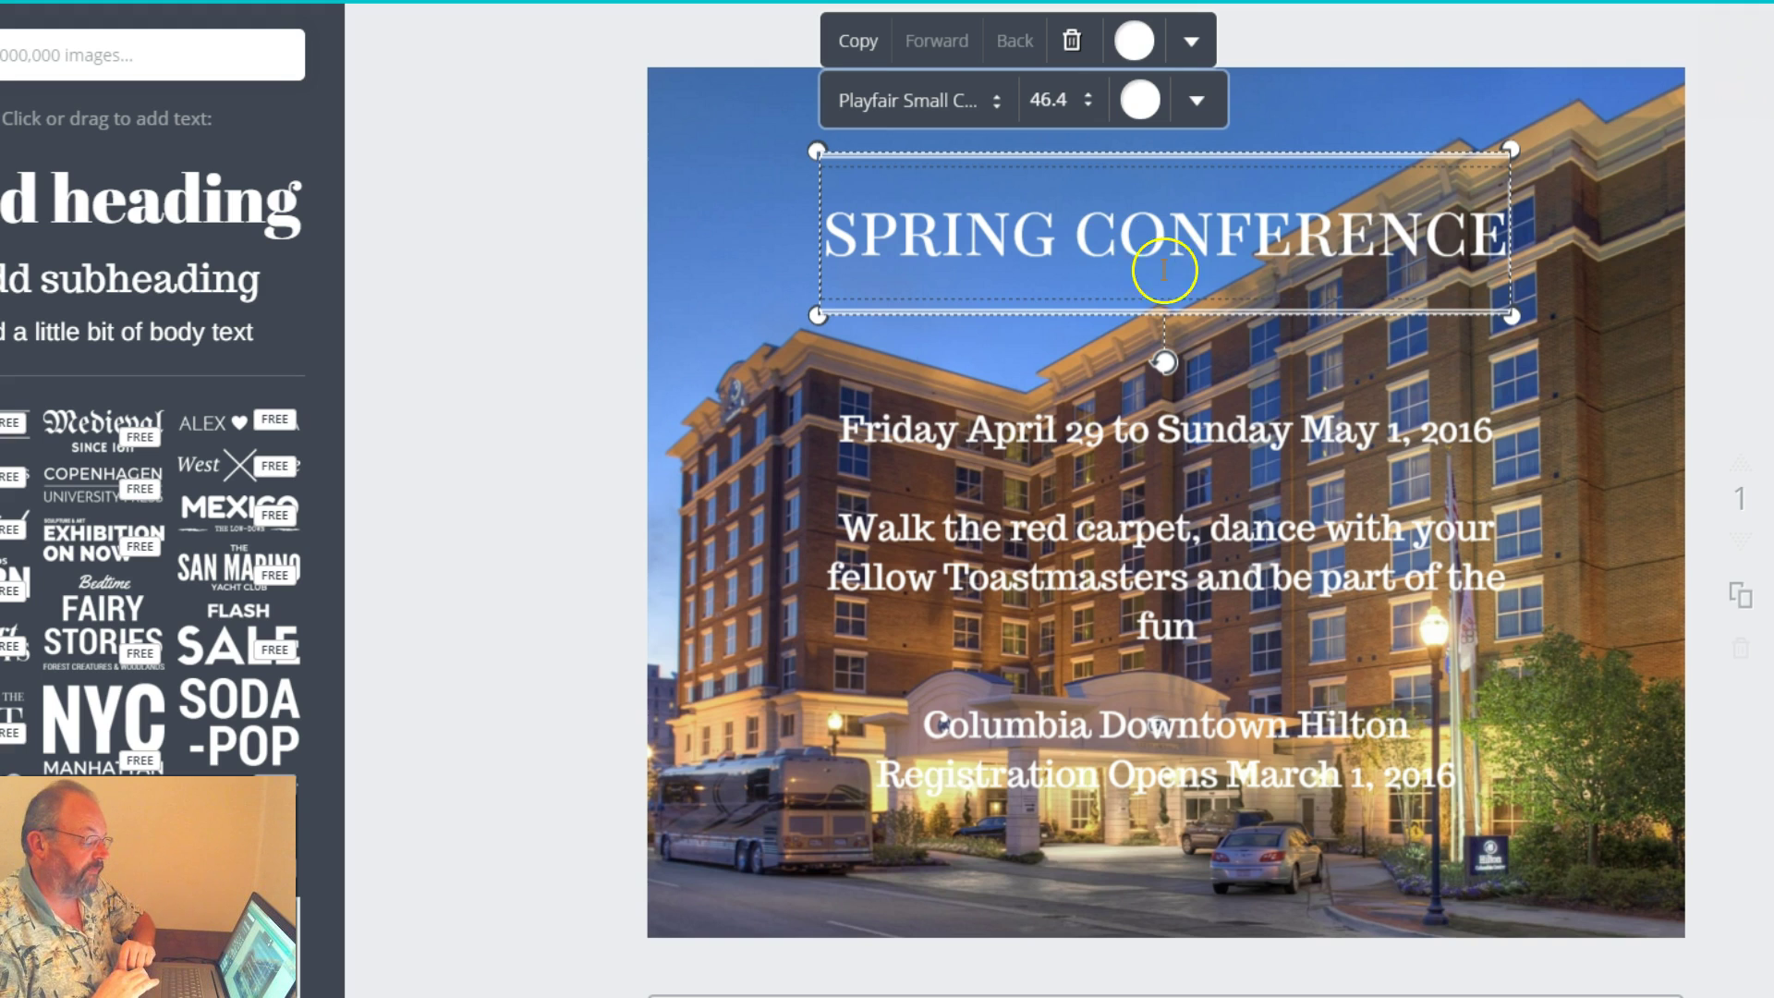
# Enlarge the "SPRING CONFERENCE" heading slightly and centre it horizontally near the upper edge of the photo
pyautogui.moveTo(1092, 316); pyautogui.dragTo(1146, 313)
pyautogui.moveTo(870, 313); pyautogui.dragTo(789, 317)
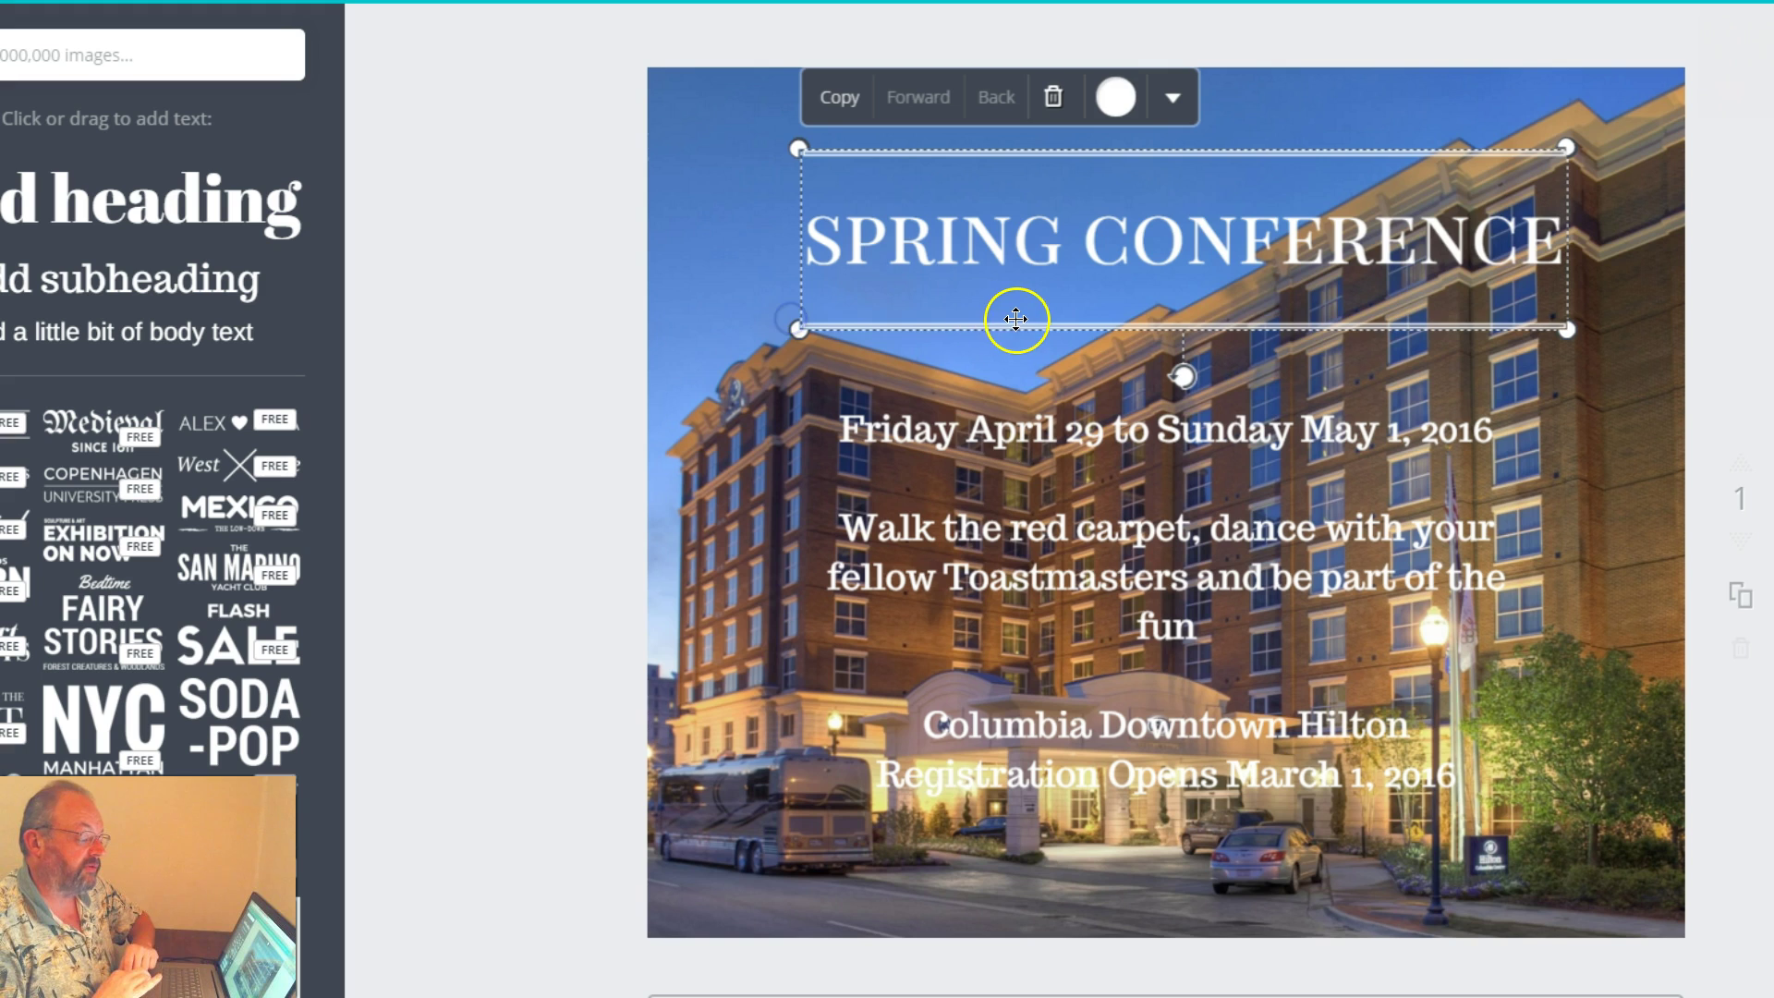
pyautogui.moveTo(1019, 316)
pyautogui.mouseDown()
pyautogui.moveTo(996, 299)
pyautogui.moveTo(1013, 291)
pyautogui.moveTo(961, 290)
pyautogui.moveTo(1025, 292)
pyautogui.mouseUp()
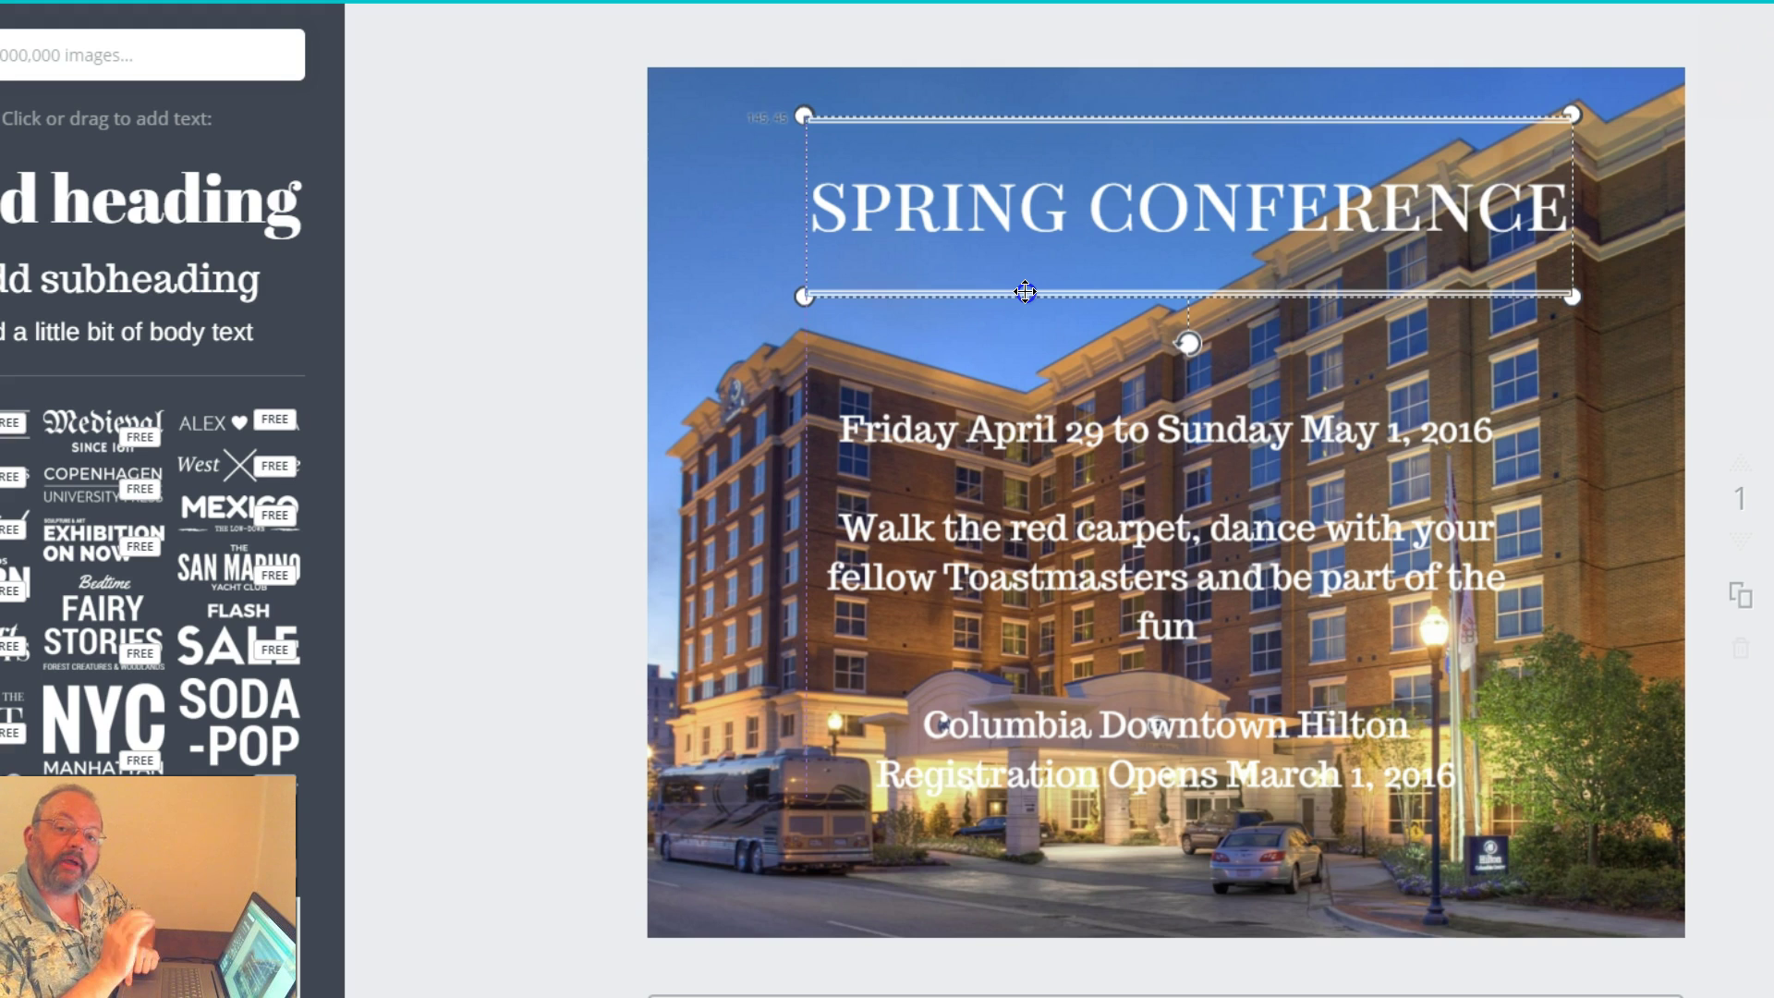
pyautogui.moveTo(1024, 292)
pyautogui.mouseDown()
pyautogui.moveTo(1045, 292)
pyautogui.moveTo(990, 292)
pyautogui.moveTo(1009, 292)
pyautogui.mouseUp()
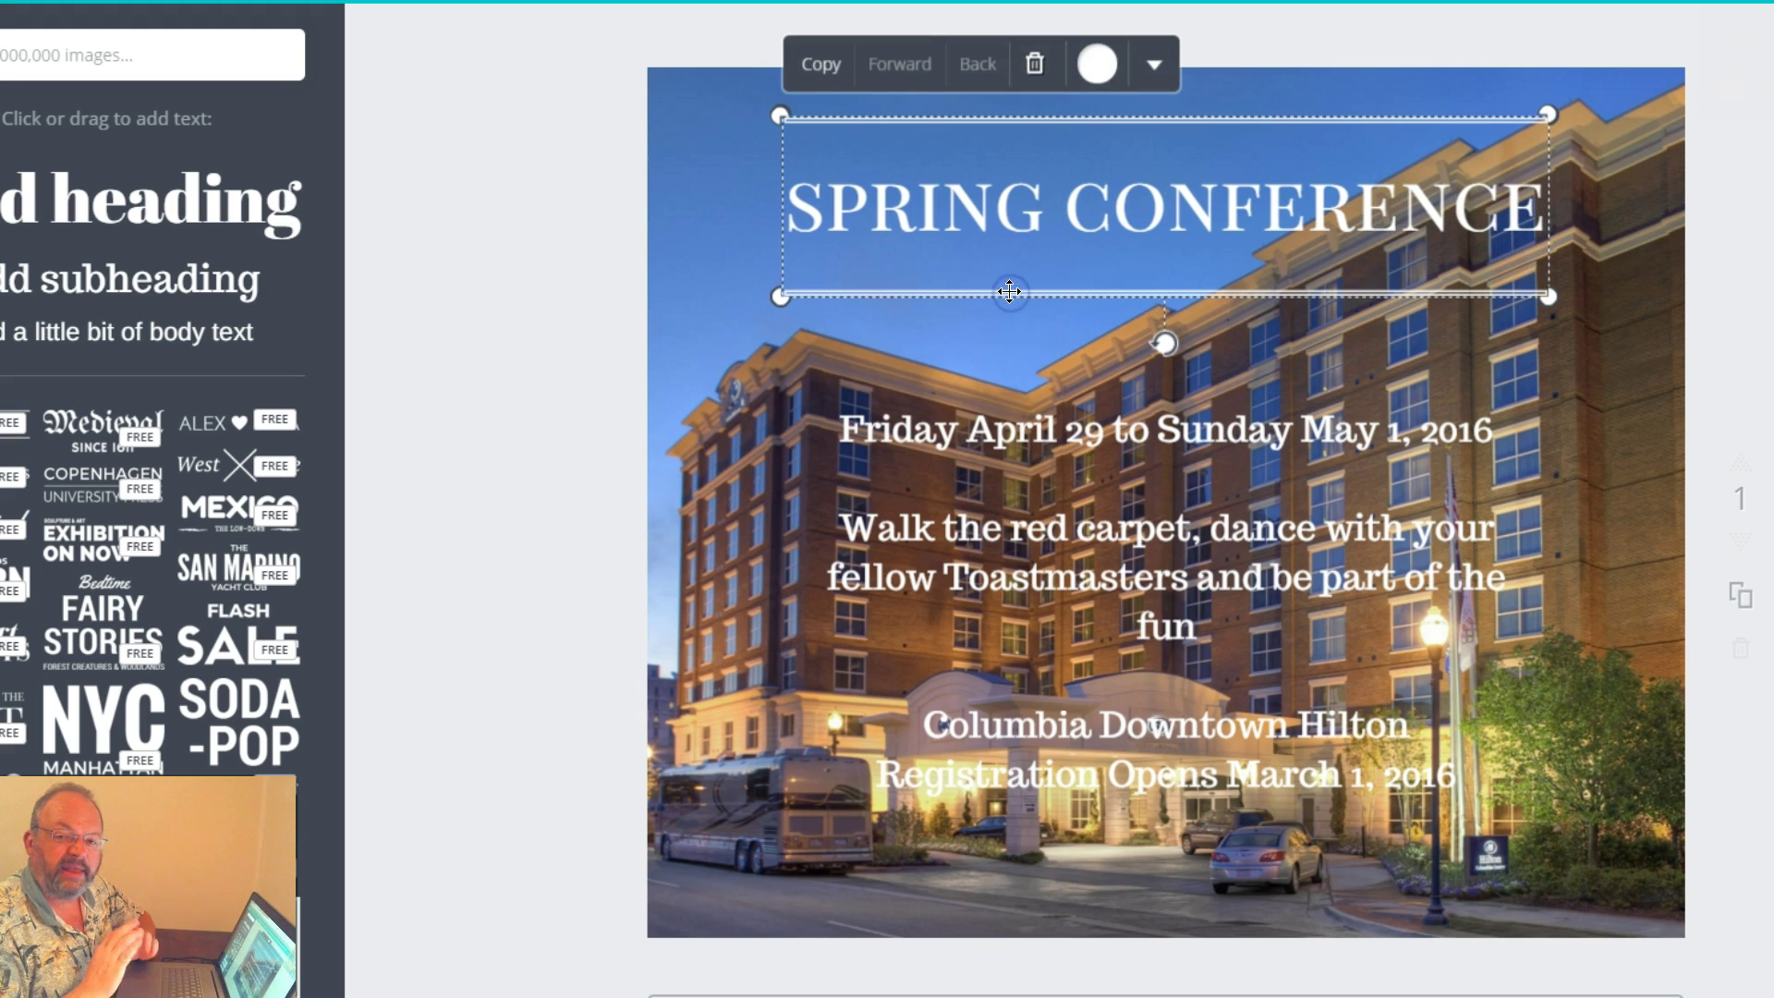
# Widen the event details text box so the invitation fits on two lines, and centre it below the heading
pyautogui.click(978, 471)
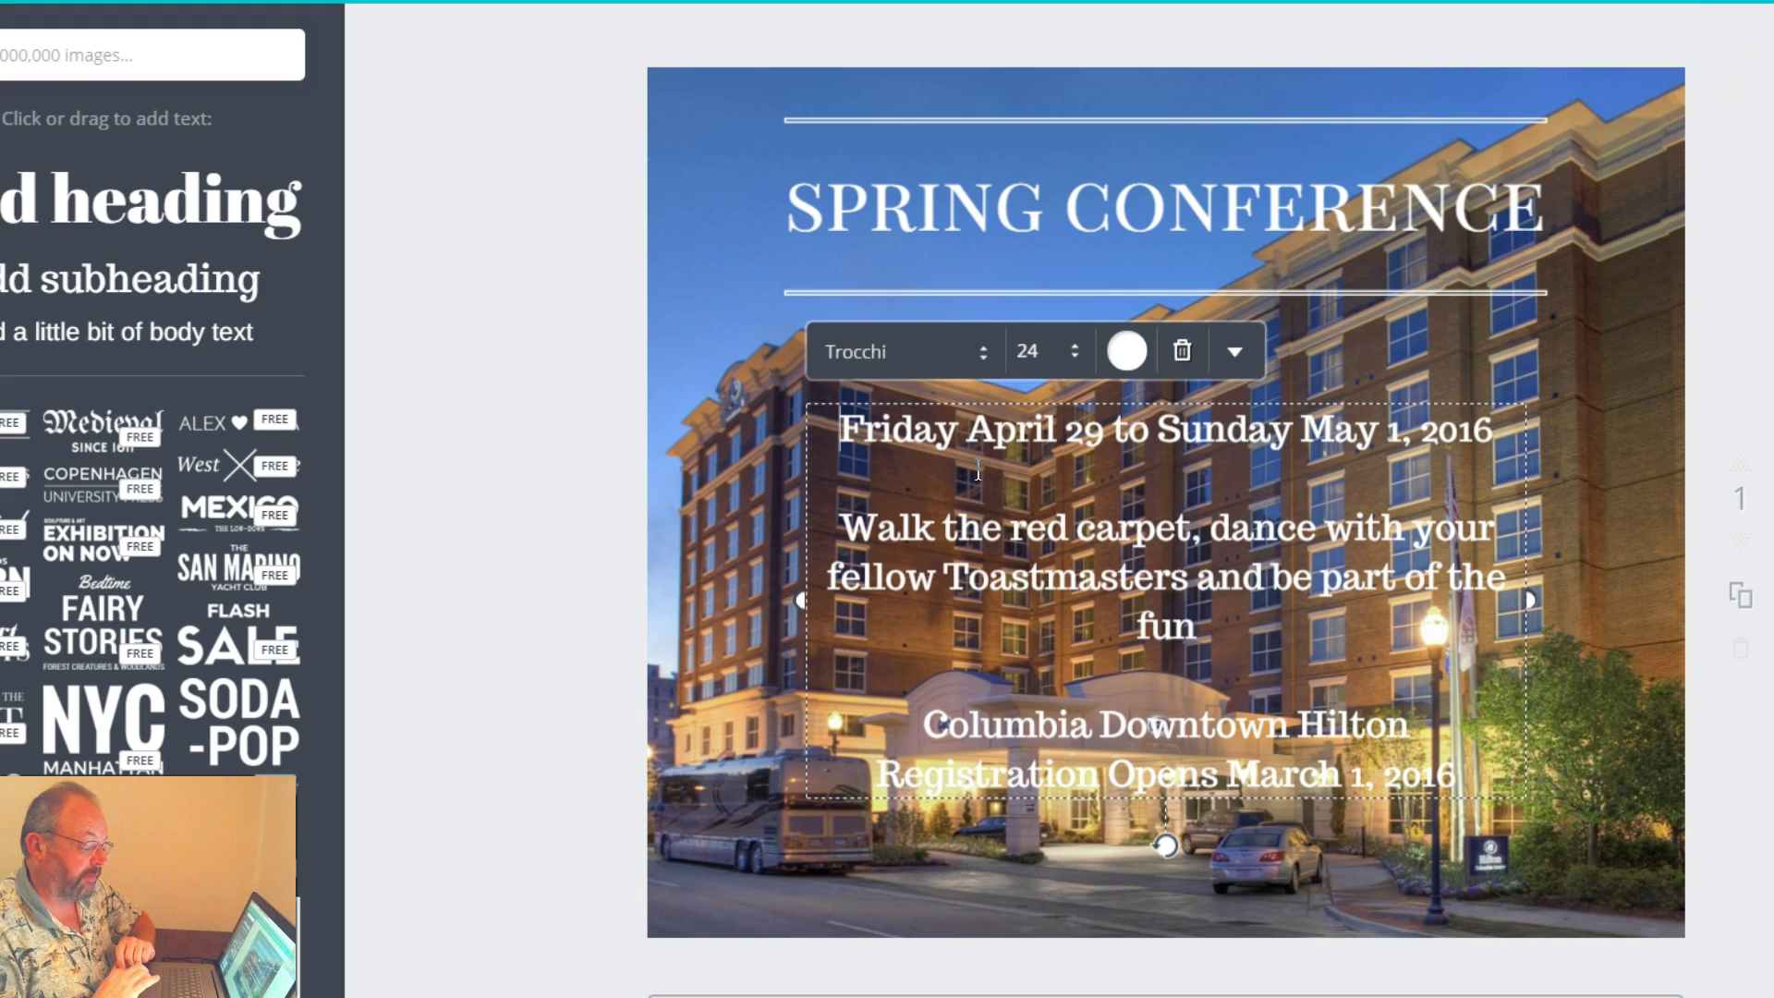
pyautogui.moveTo(798, 601)
pyautogui.mouseDown()
pyautogui.moveTo(756, 600)
pyautogui.moveTo(780, 598)
pyautogui.mouseUp()
pyautogui.moveTo(1528, 591)
pyautogui.mouseDown()
pyautogui.moveTo(1589, 592)
pyautogui.moveTo(1407, 588)
pyautogui.moveTo(1581, 582)
pyautogui.moveTo(1560, 585)
pyautogui.mouseUp()
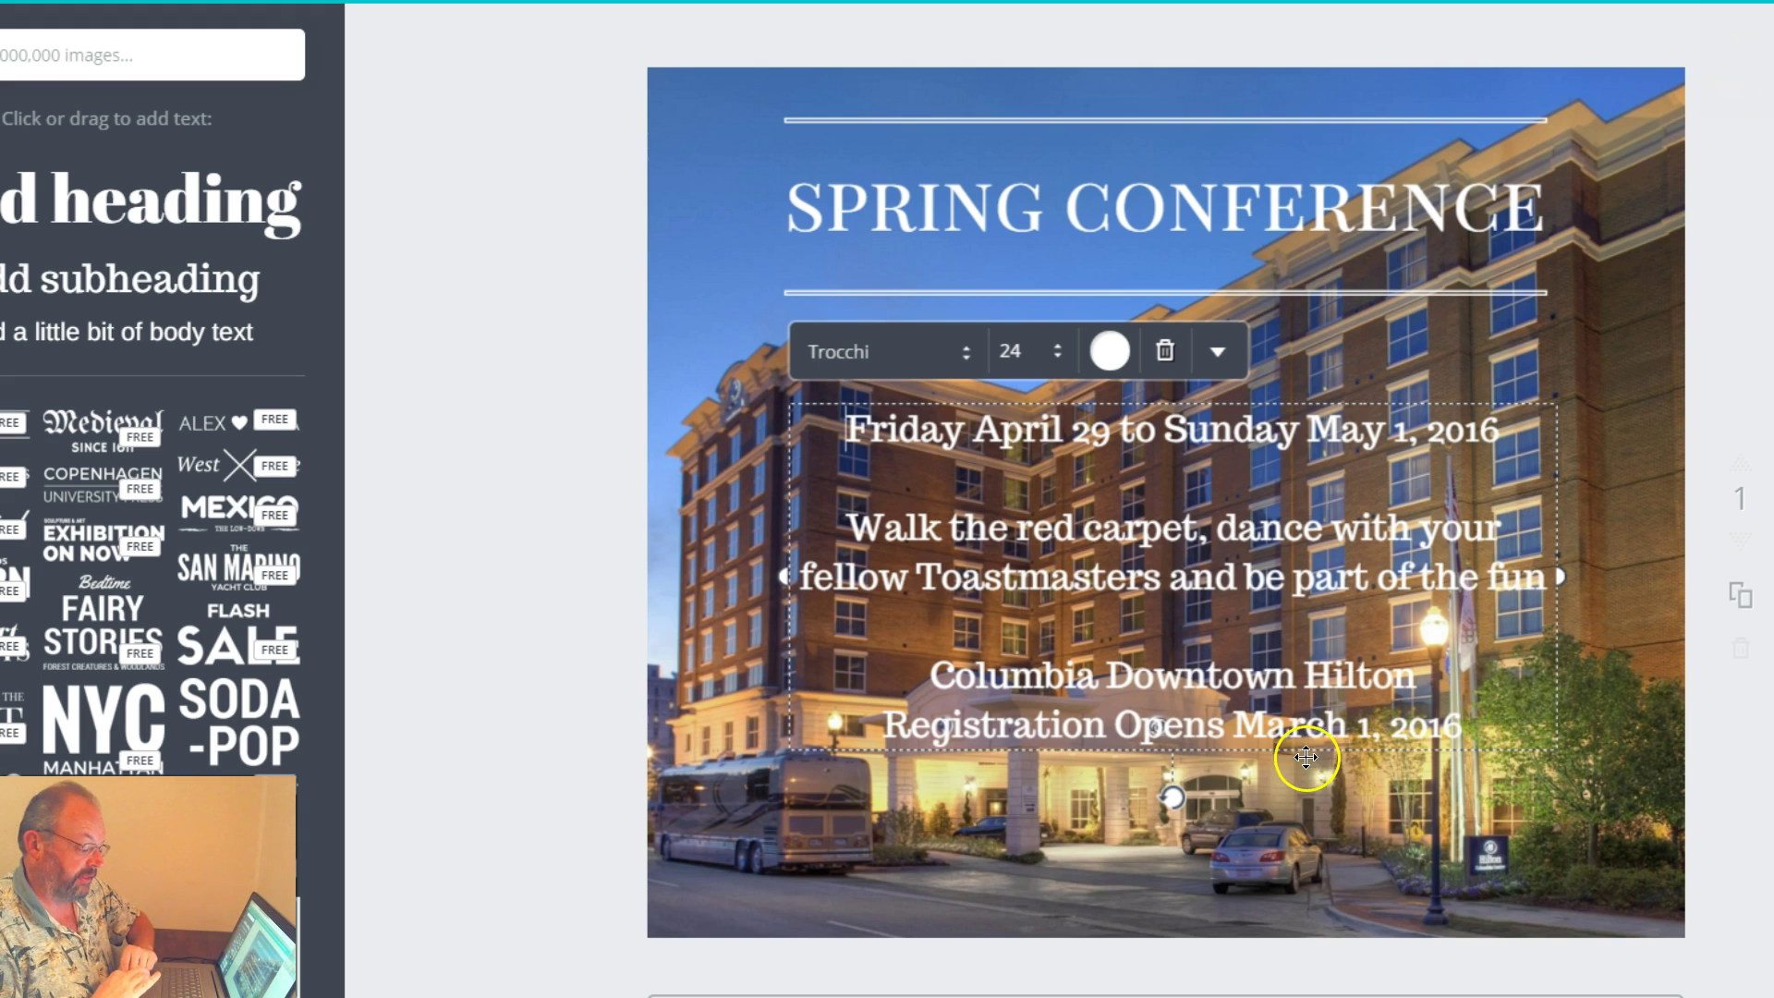
pyautogui.moveTo(1292, 750); pyautogui.dragTo(1288, 762)
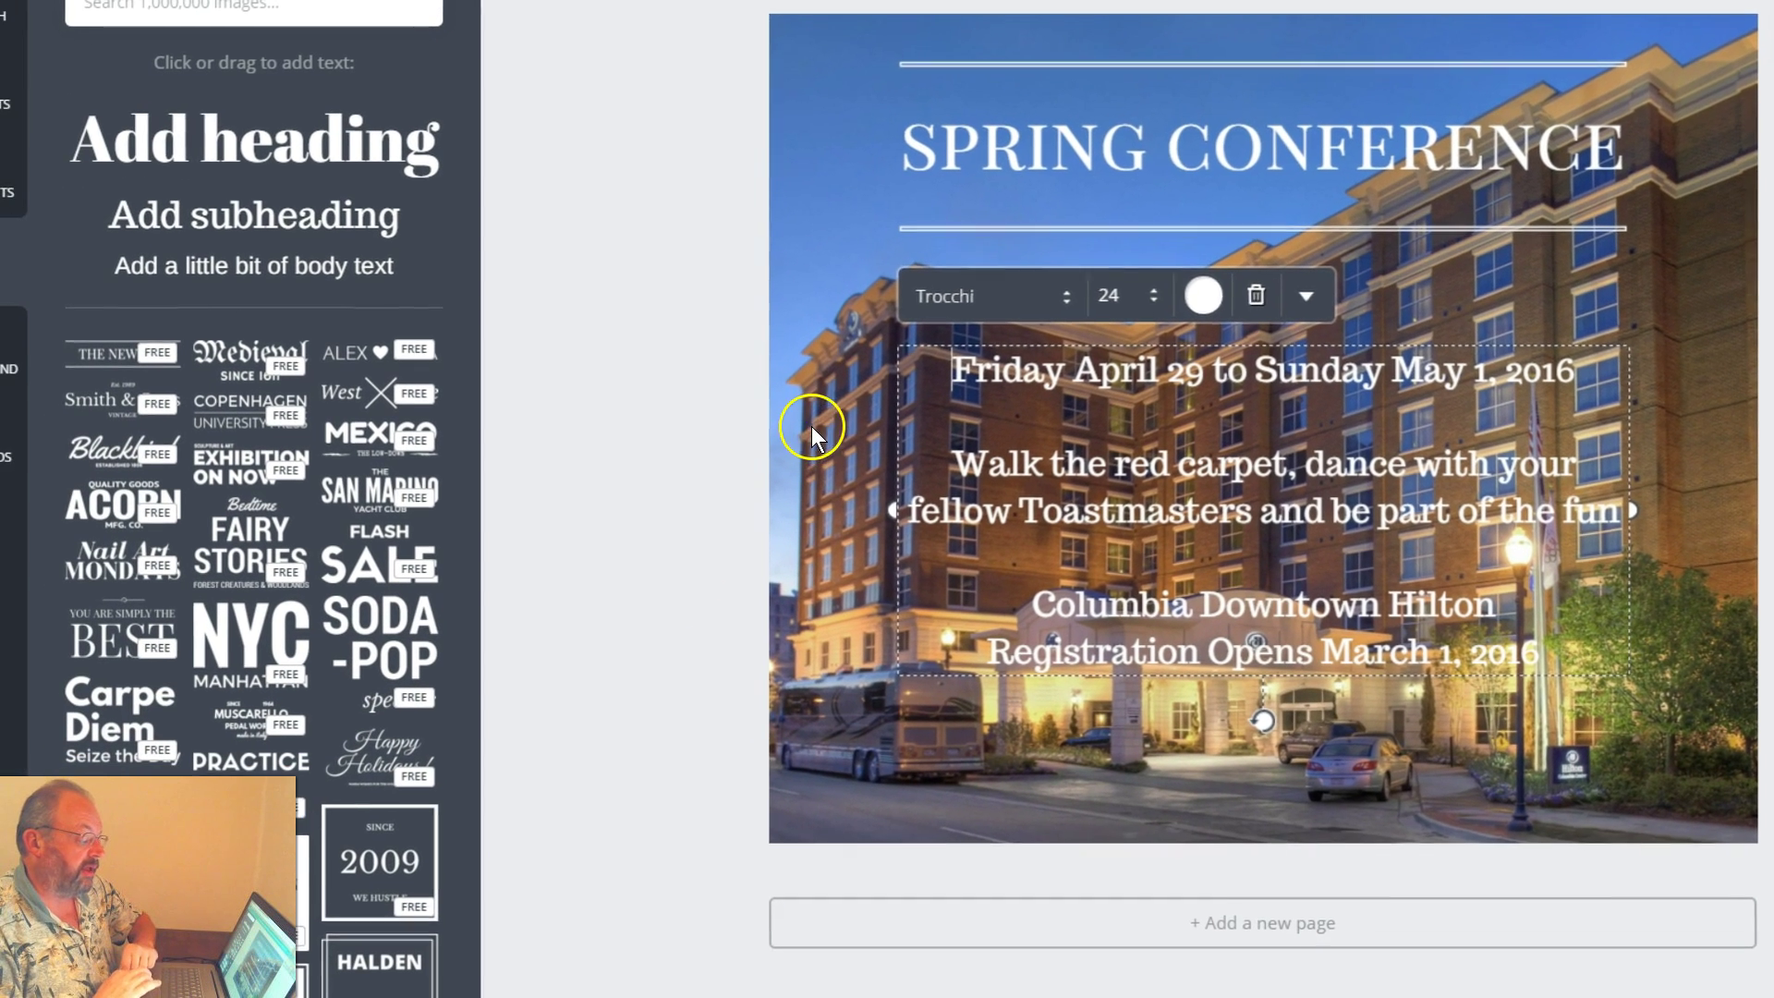
# Apply the Cali filter to the hotel background photo
pyautogui.click(749, 462)
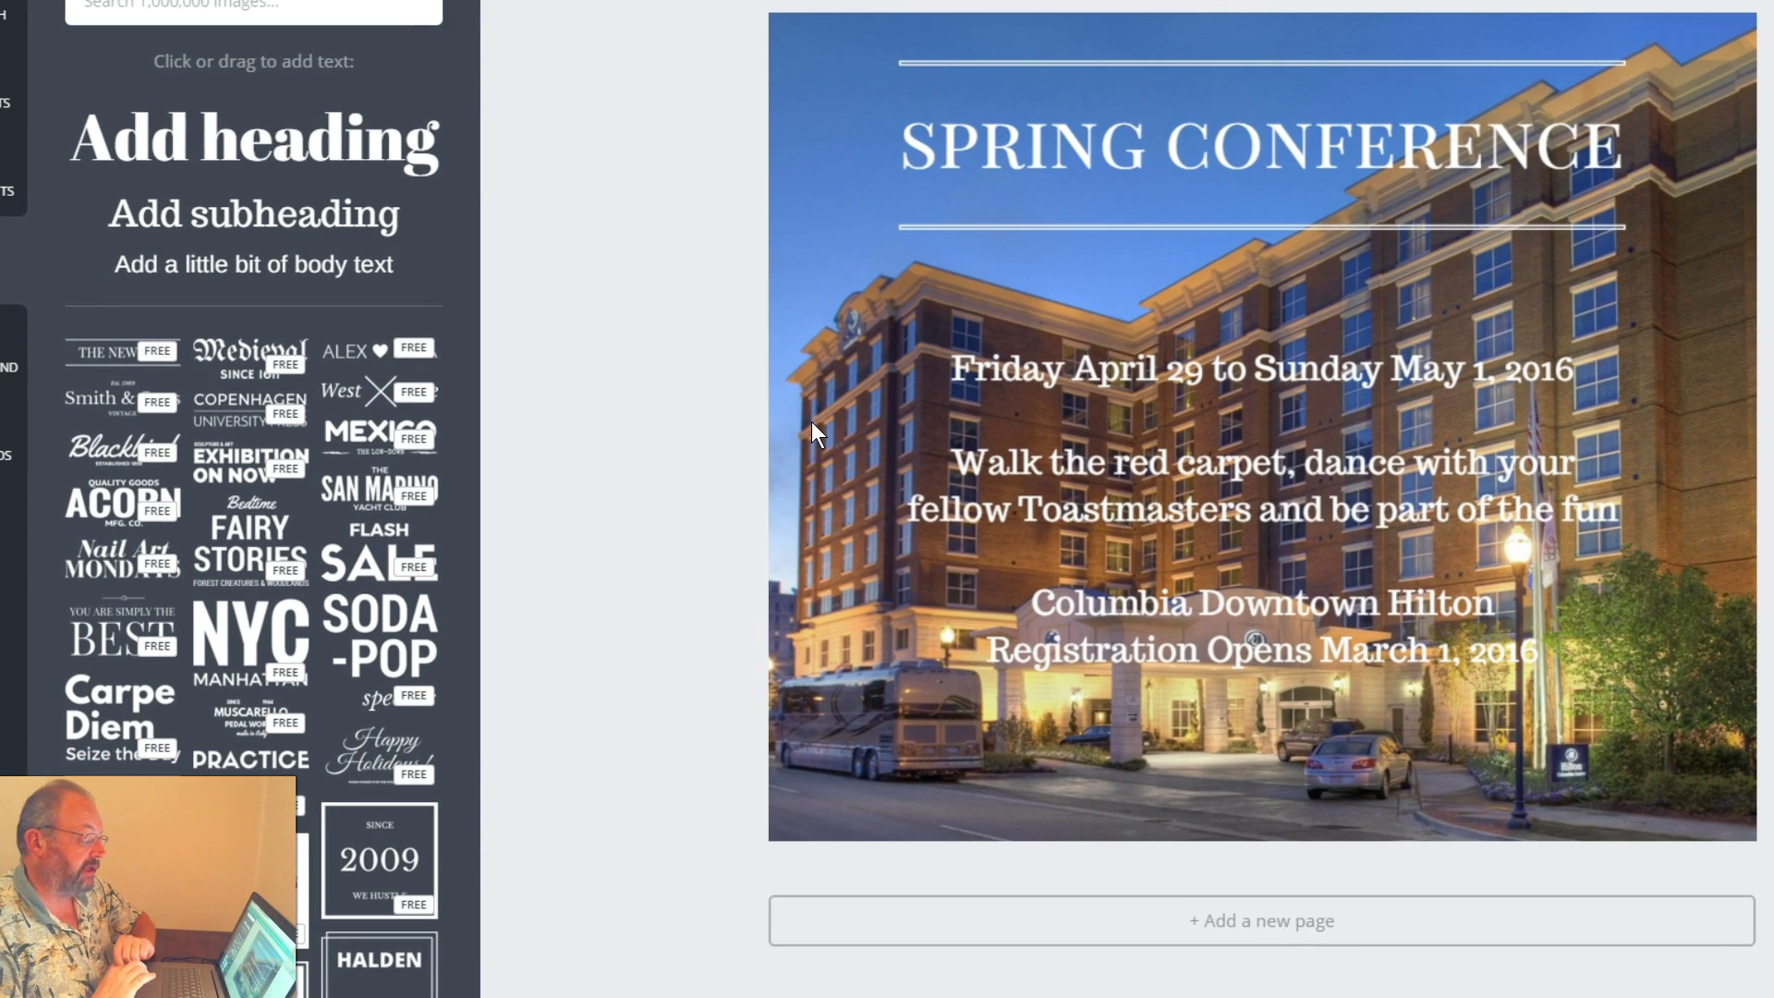
pyautogui.click(811, 421)
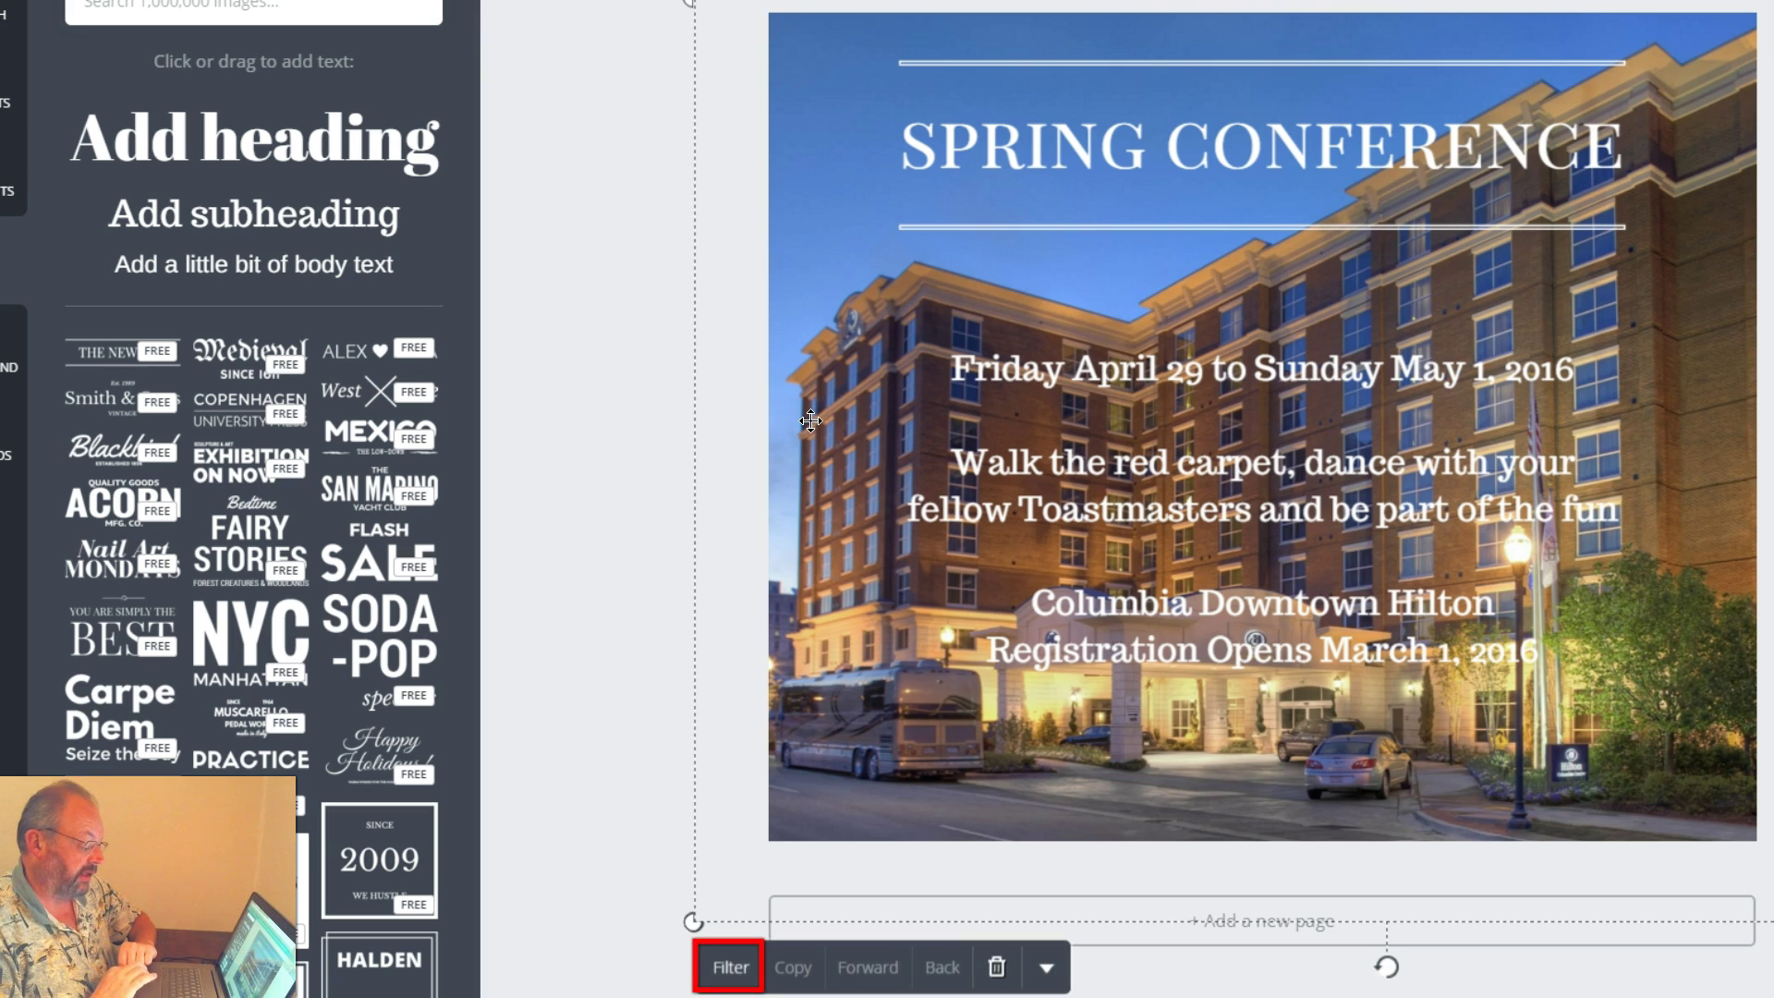
pyautogui.click(724, 970)
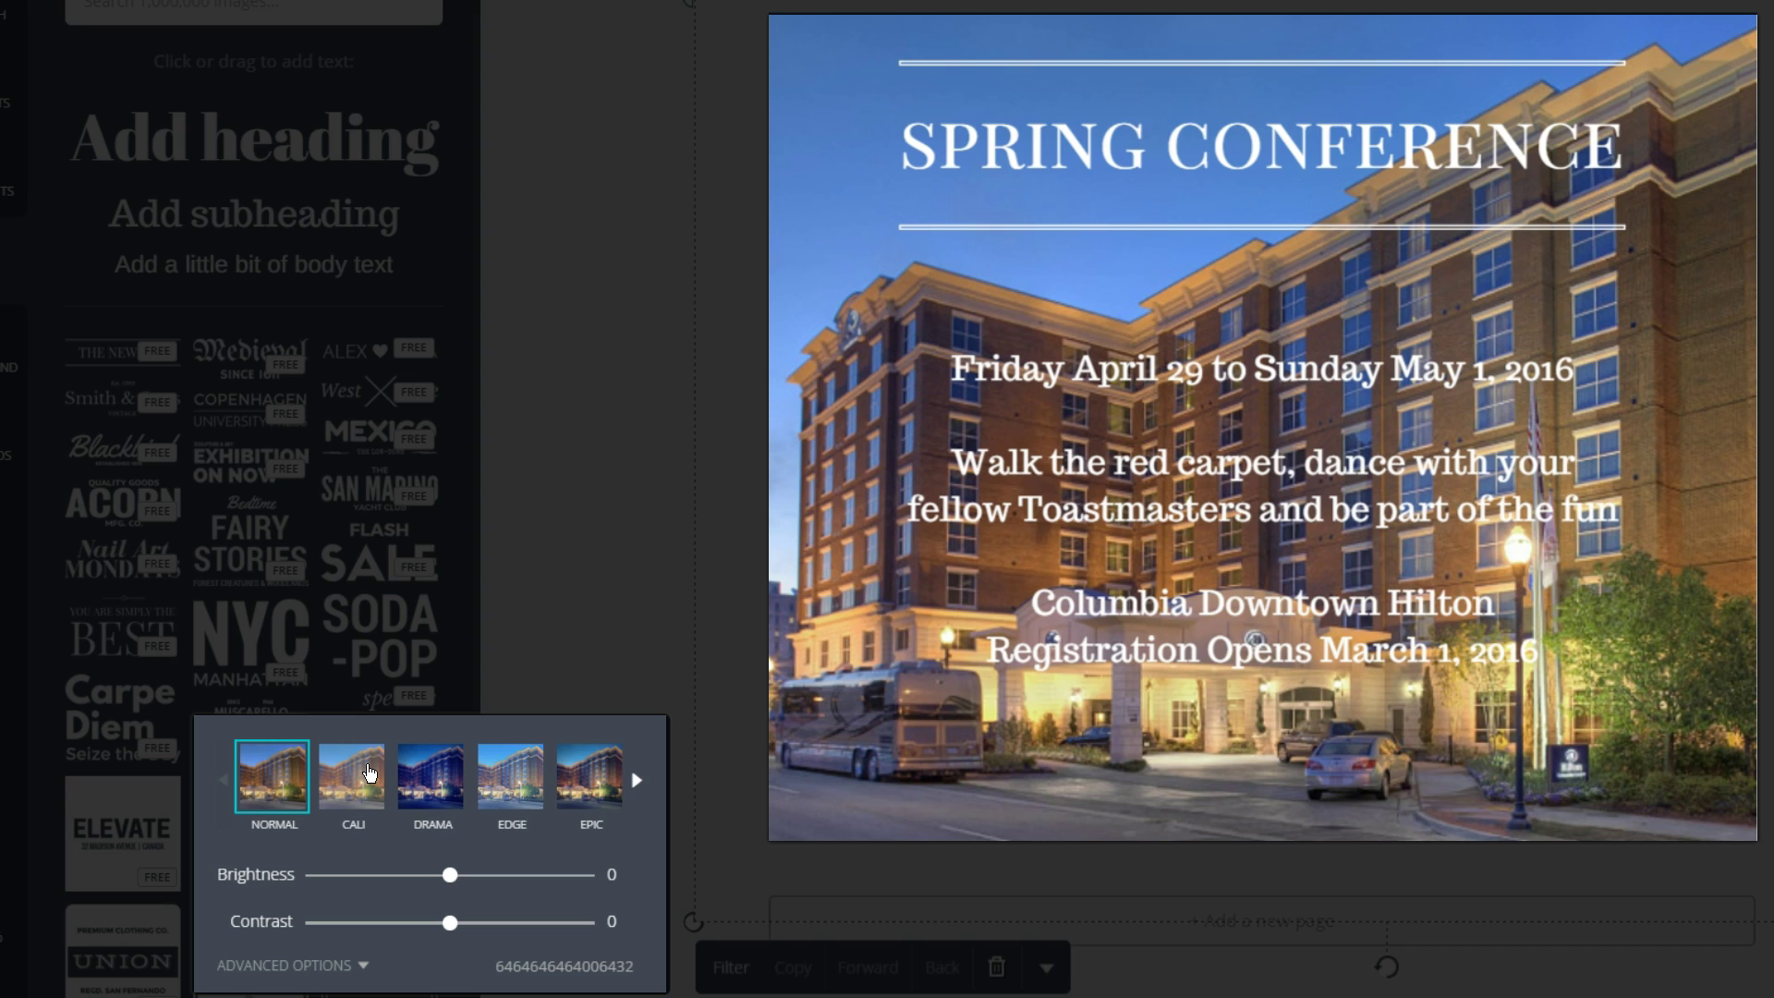
pyautogui.click(354, 781)
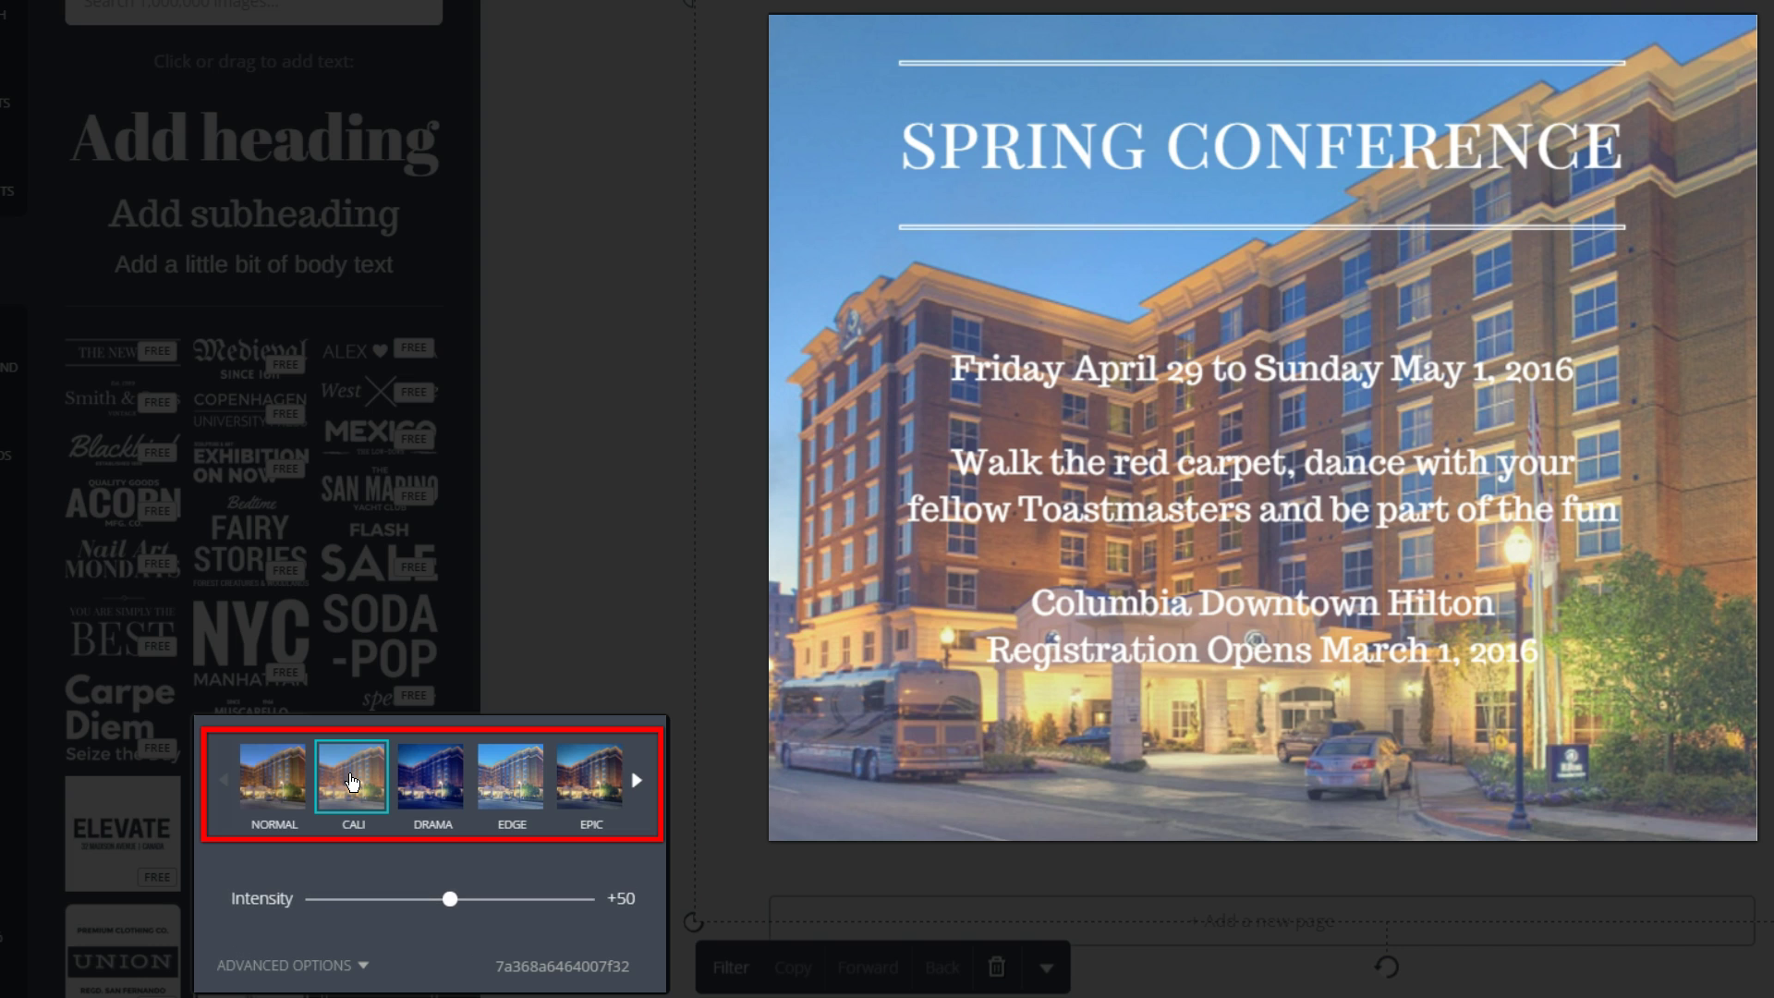
# Try the Drama, Edge and Epic filters on the hotel background photo
pyautogui.click(432, 779)
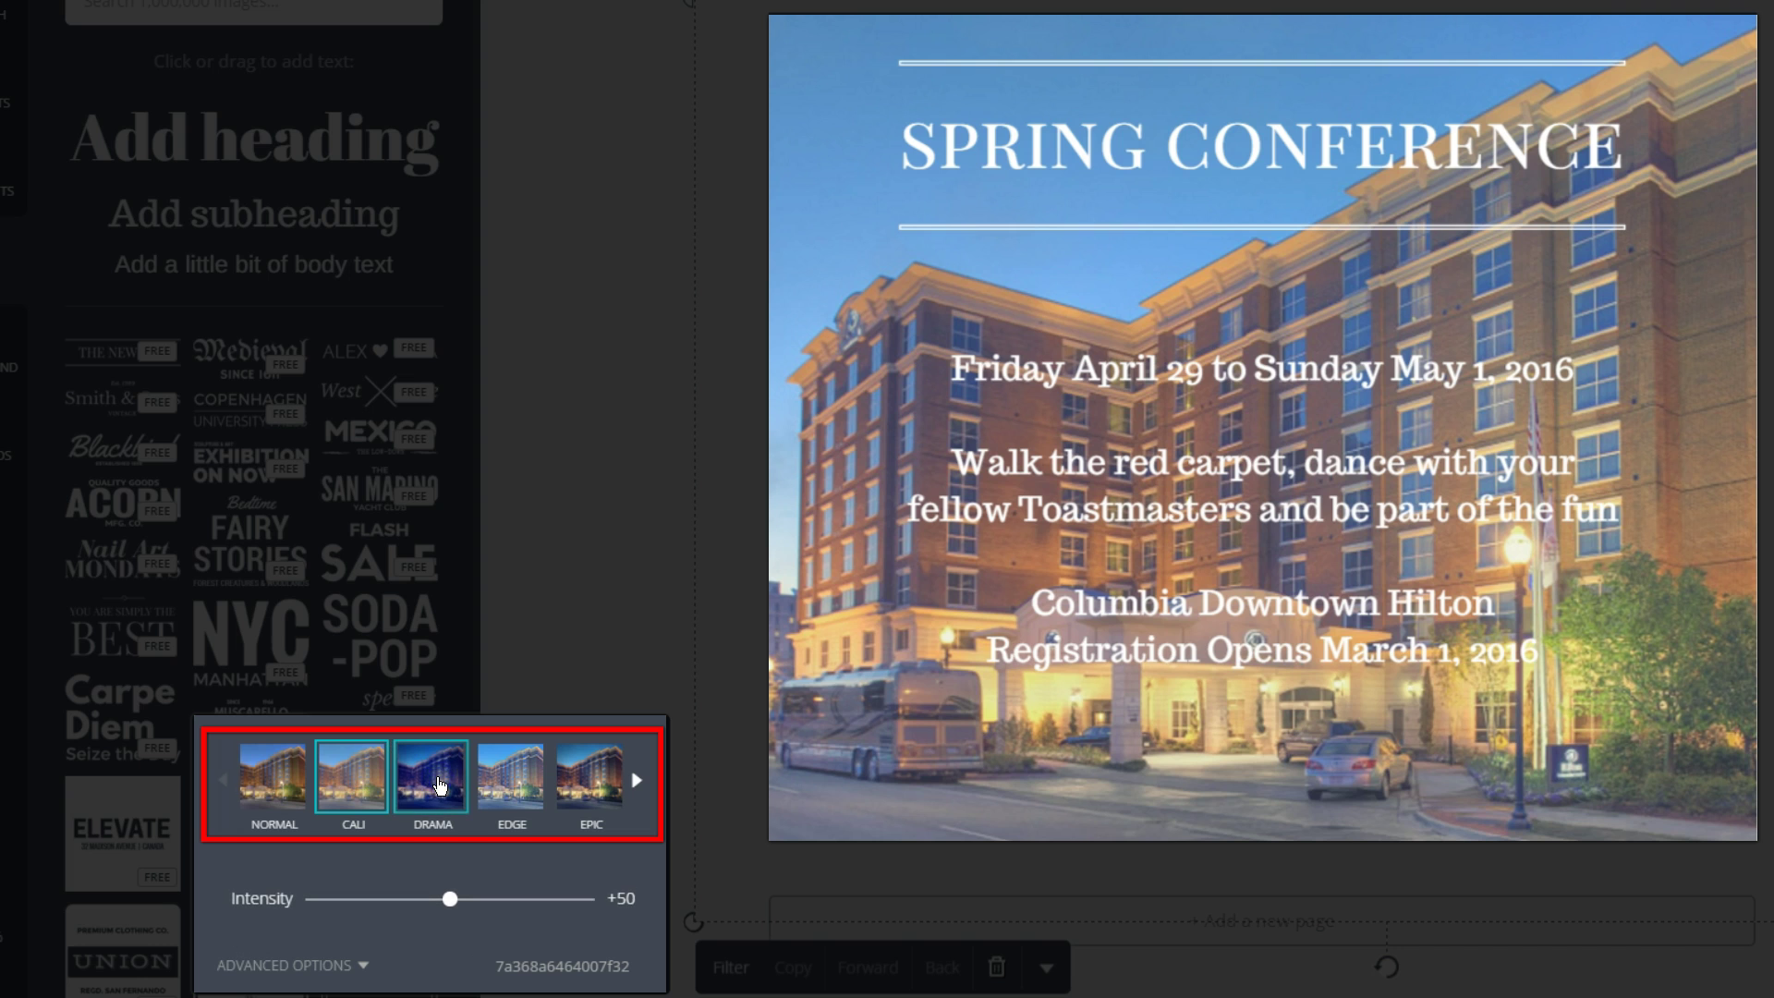
pyautogui.click(506, 784)
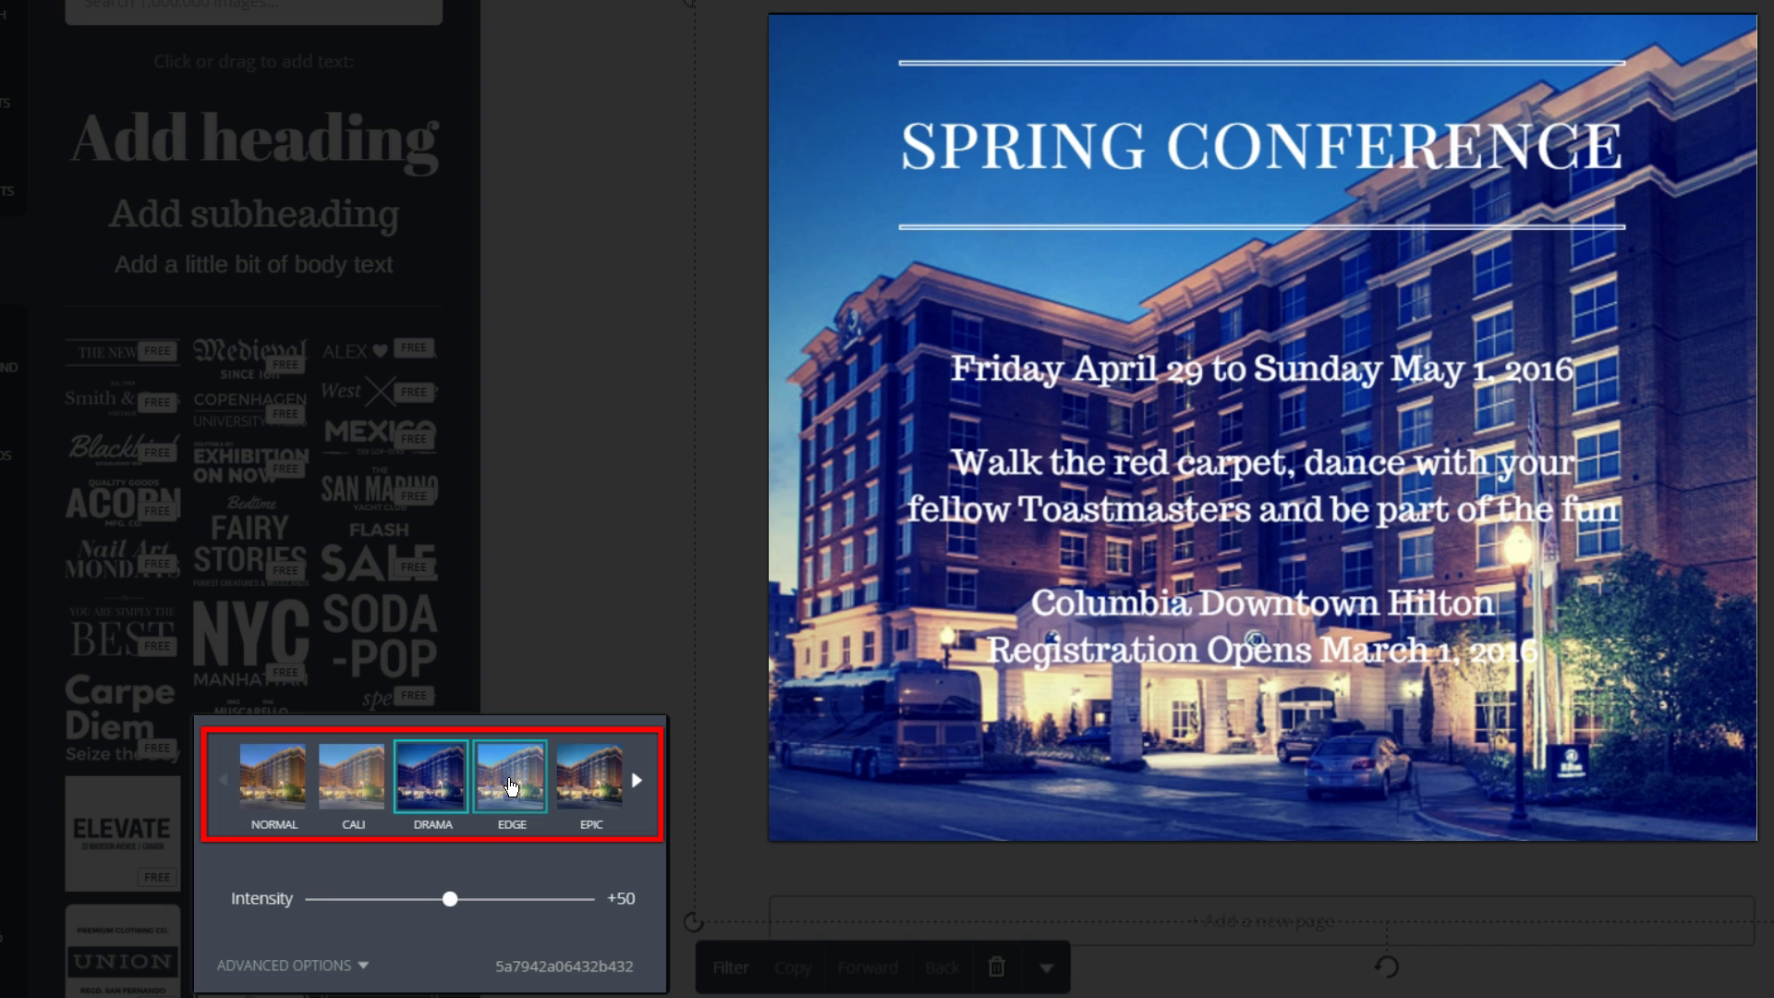
pyautogui.click(574, 786)
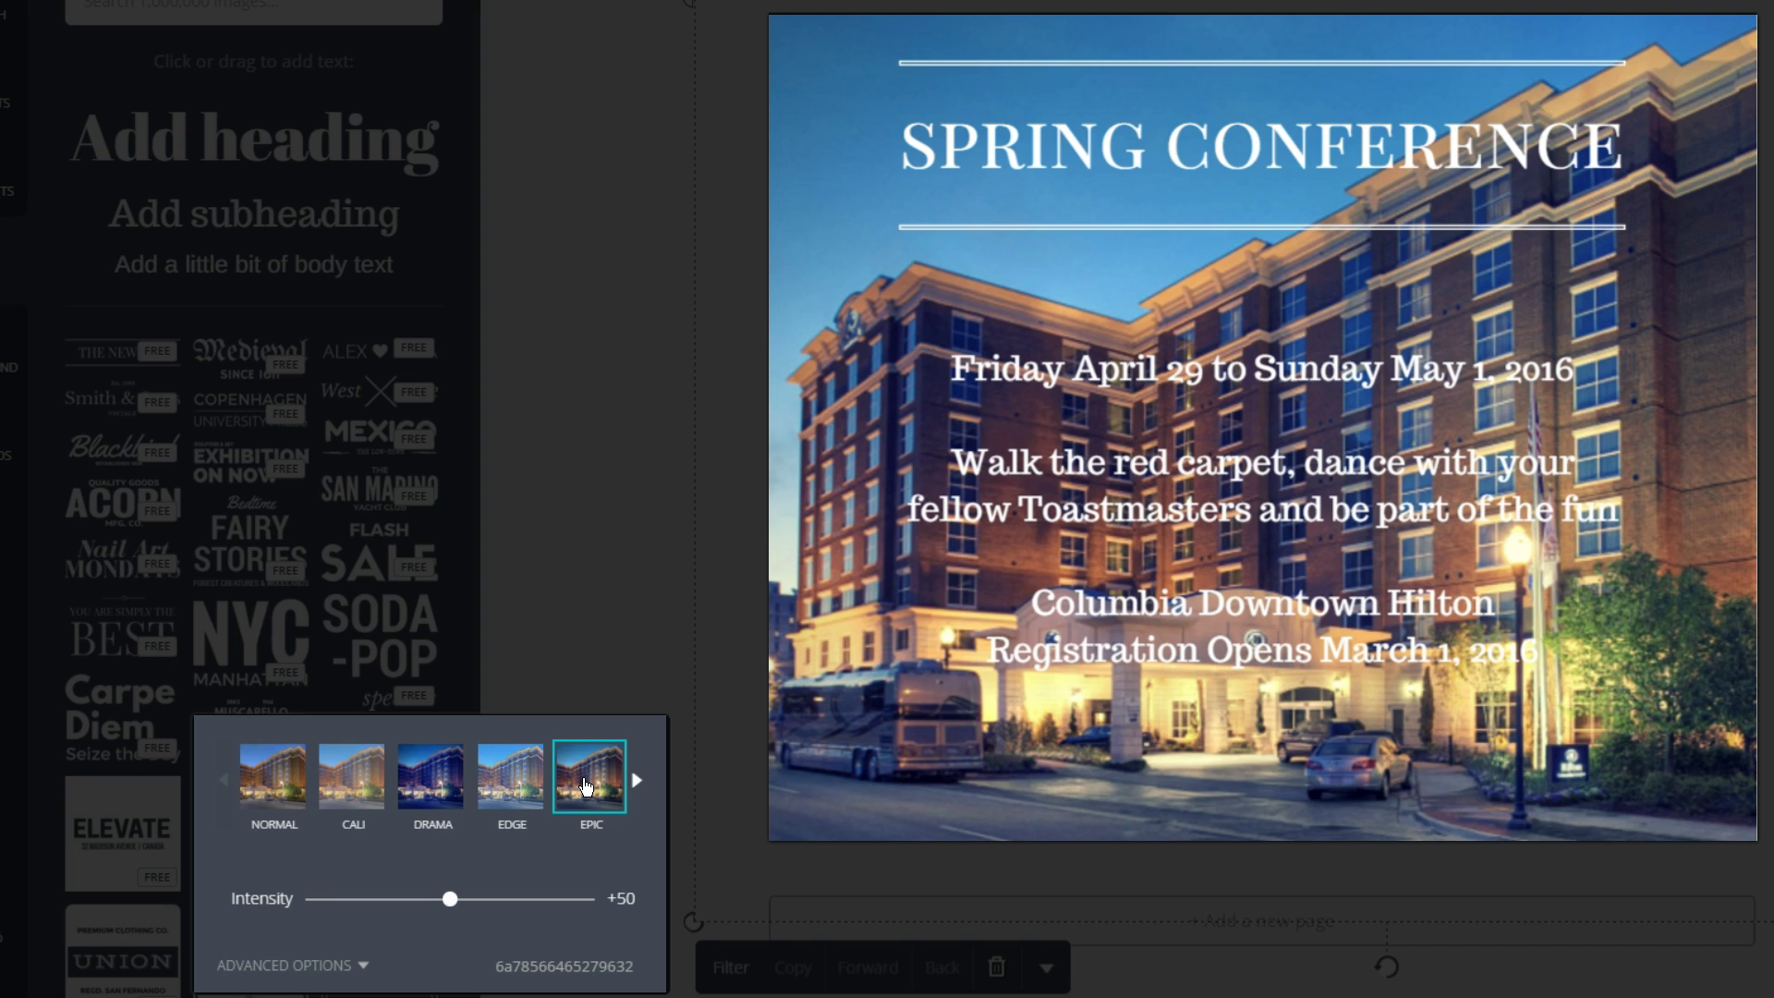
# Apply the Selfie filter to the hotel background photo
pyautogui.click(636, 780)
pyautogui.click(637, 783)
pyautogui.click(598, 787)
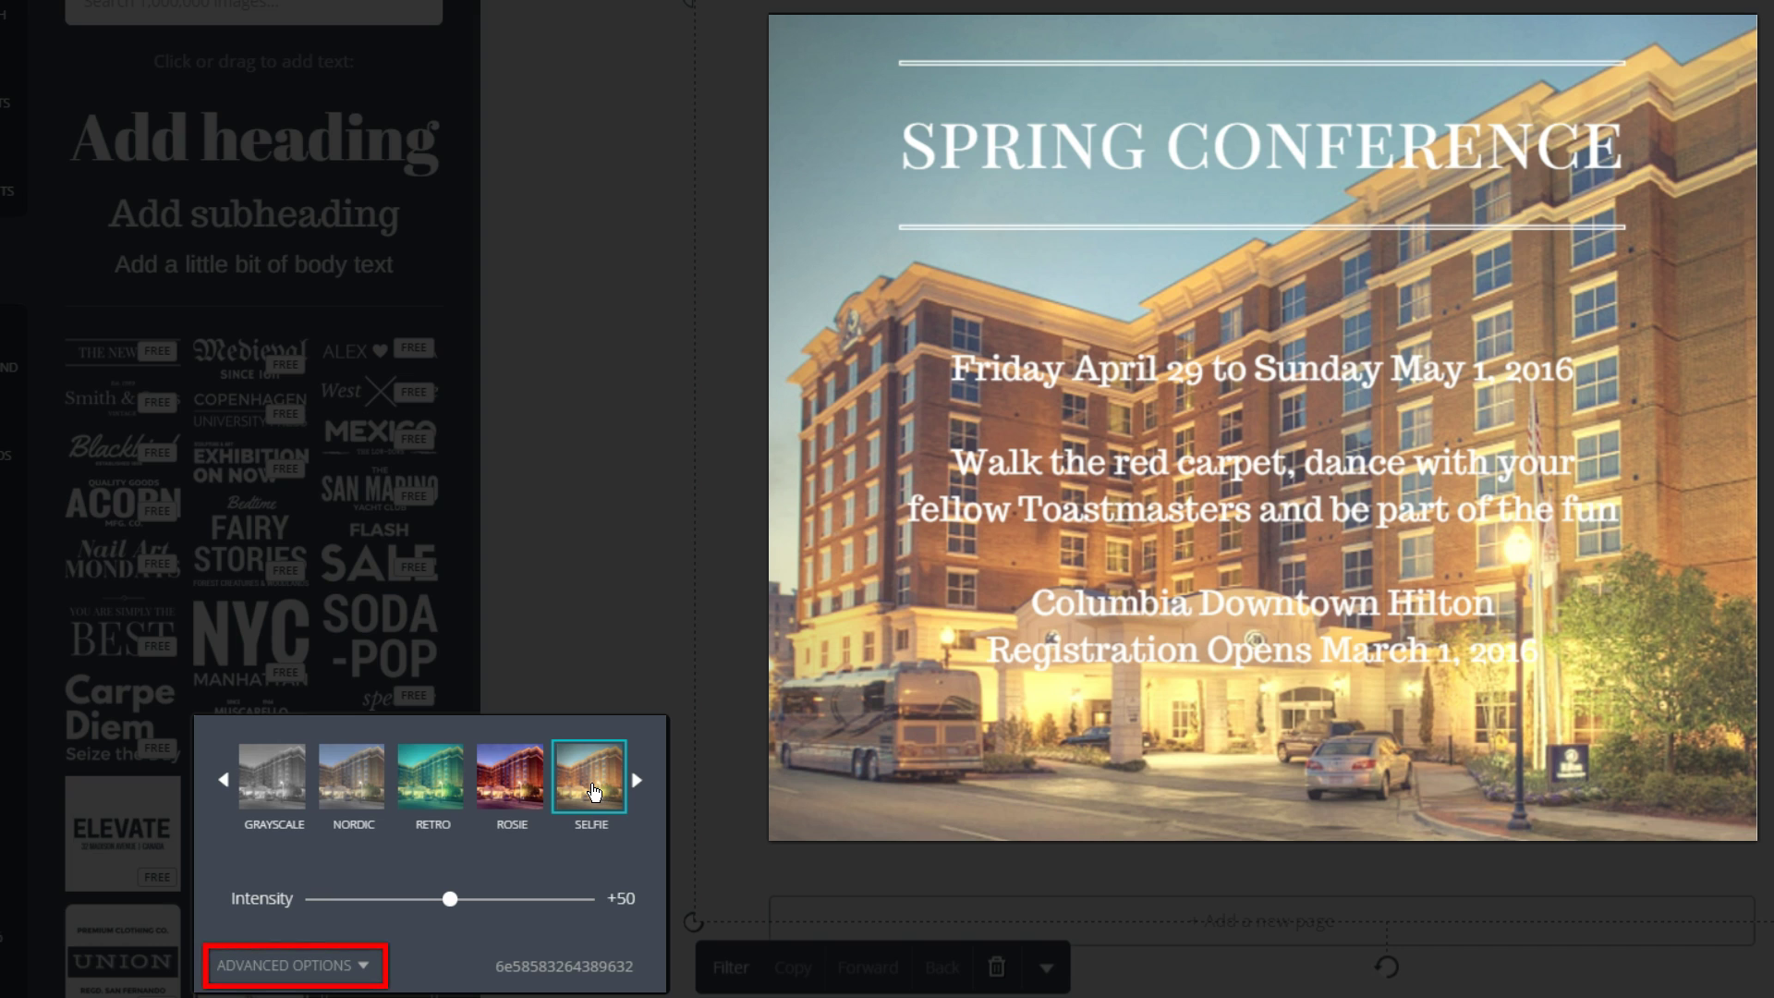
# Set the blur of the hotel background photo to +7 in the advanced filter options
pyautogui.click(286, 969)
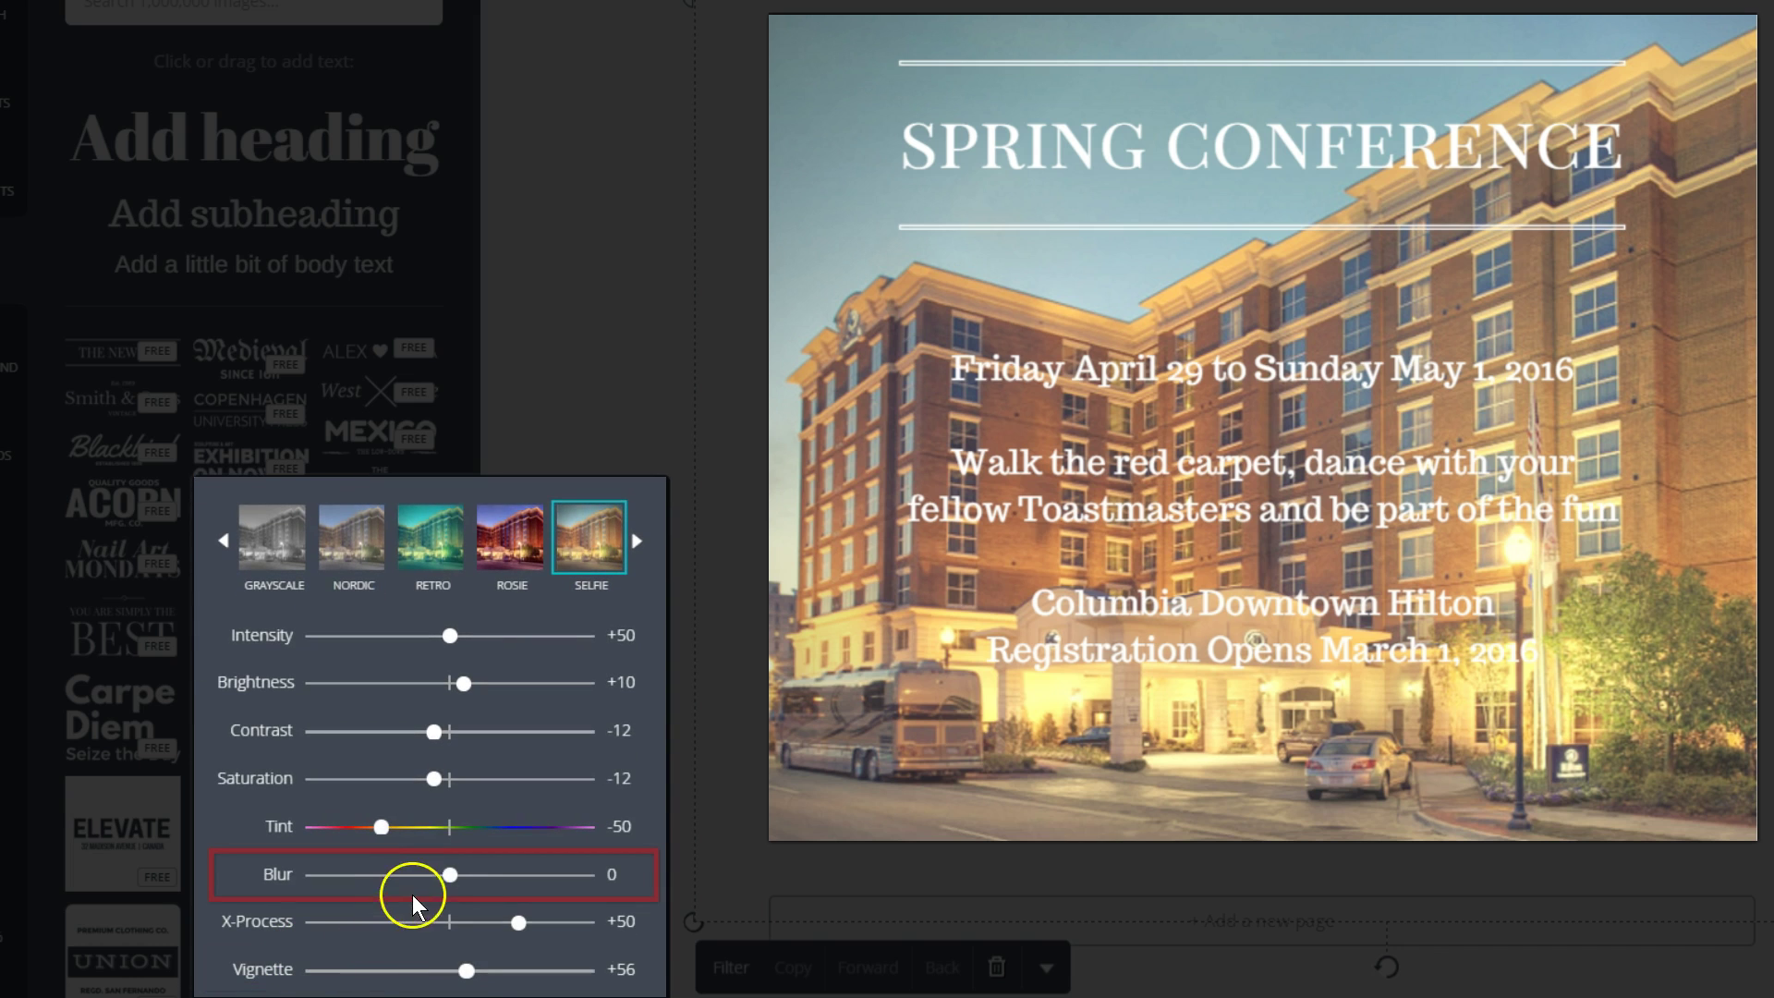
pyautogui.moveTo(450, 878); pyautogui.dragTo(470, 881)
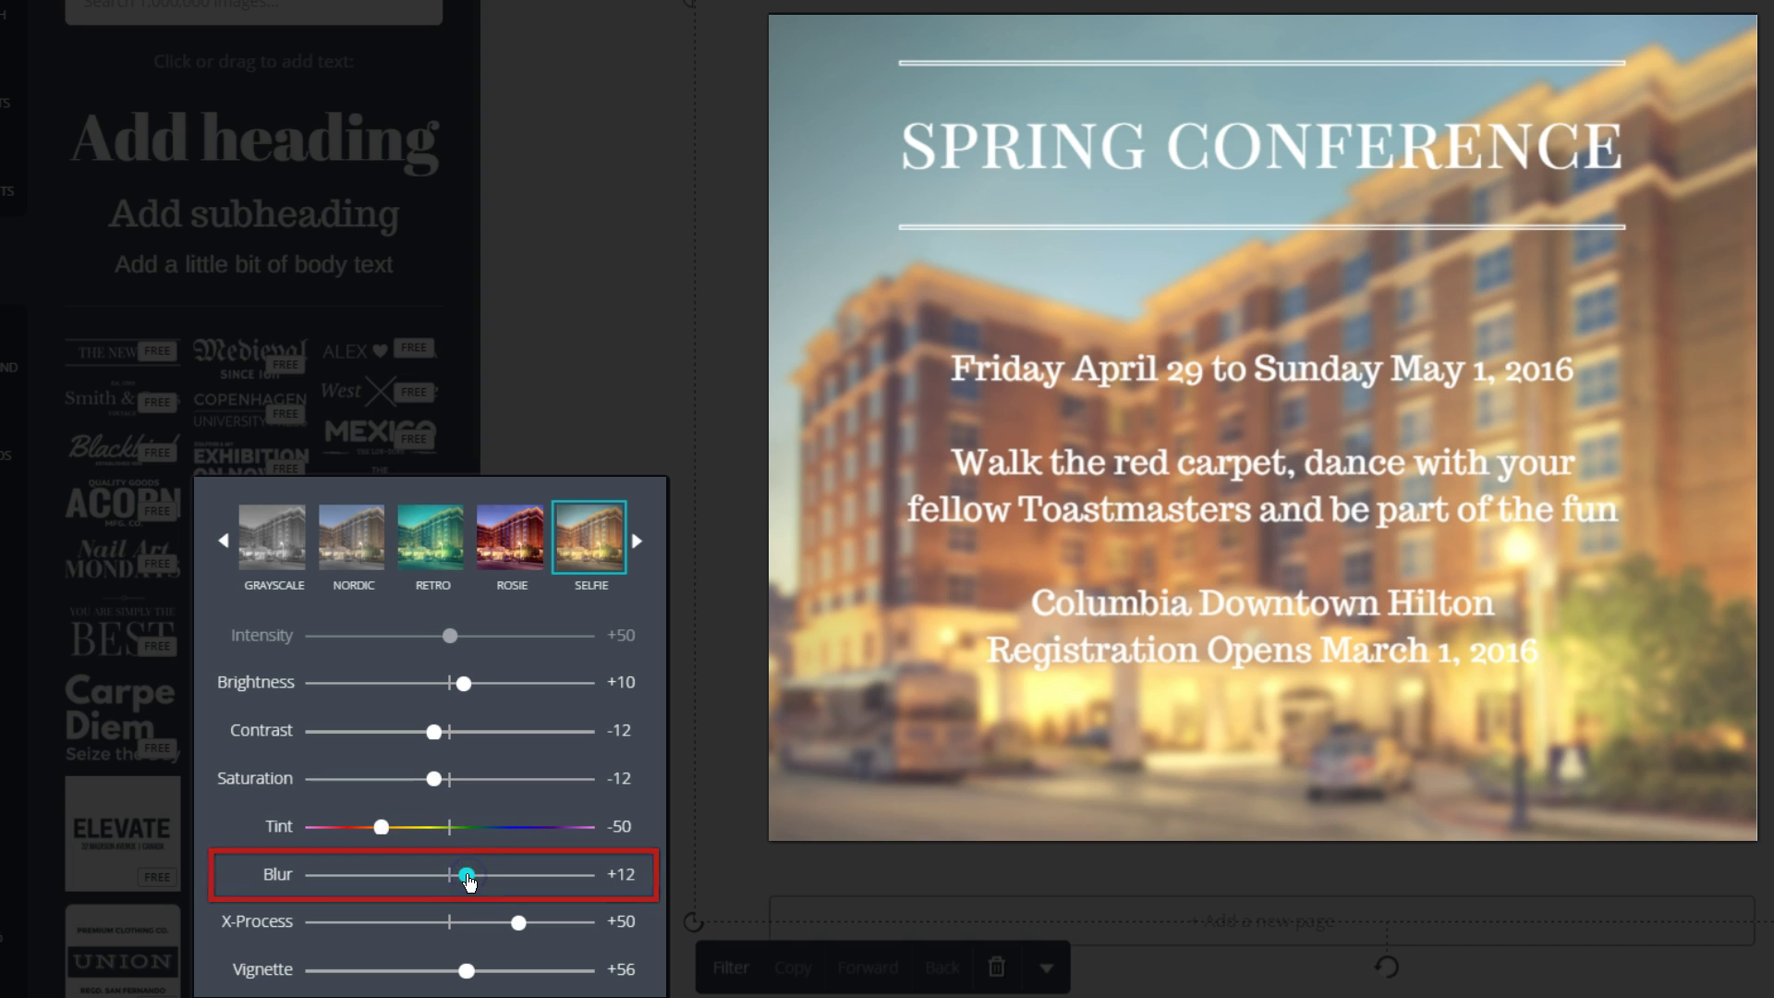
pyautogui.press('Left')
pyautogui.press('Left')
pyautogui.press('Left')
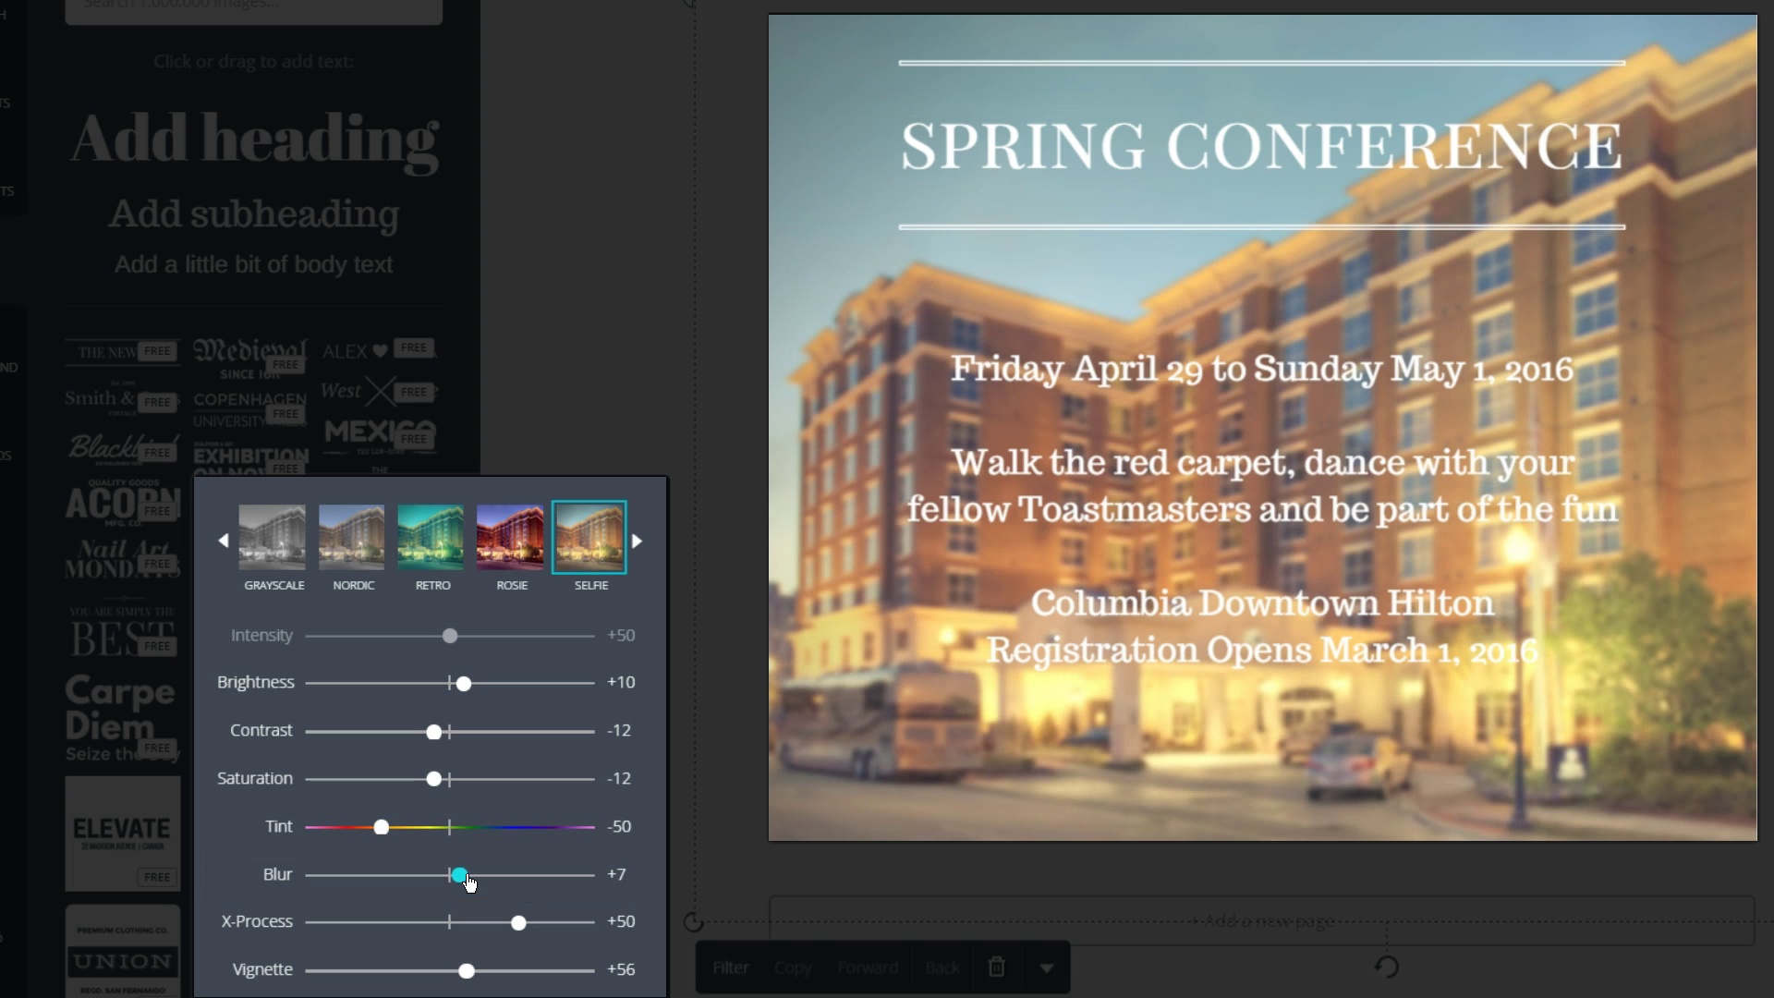
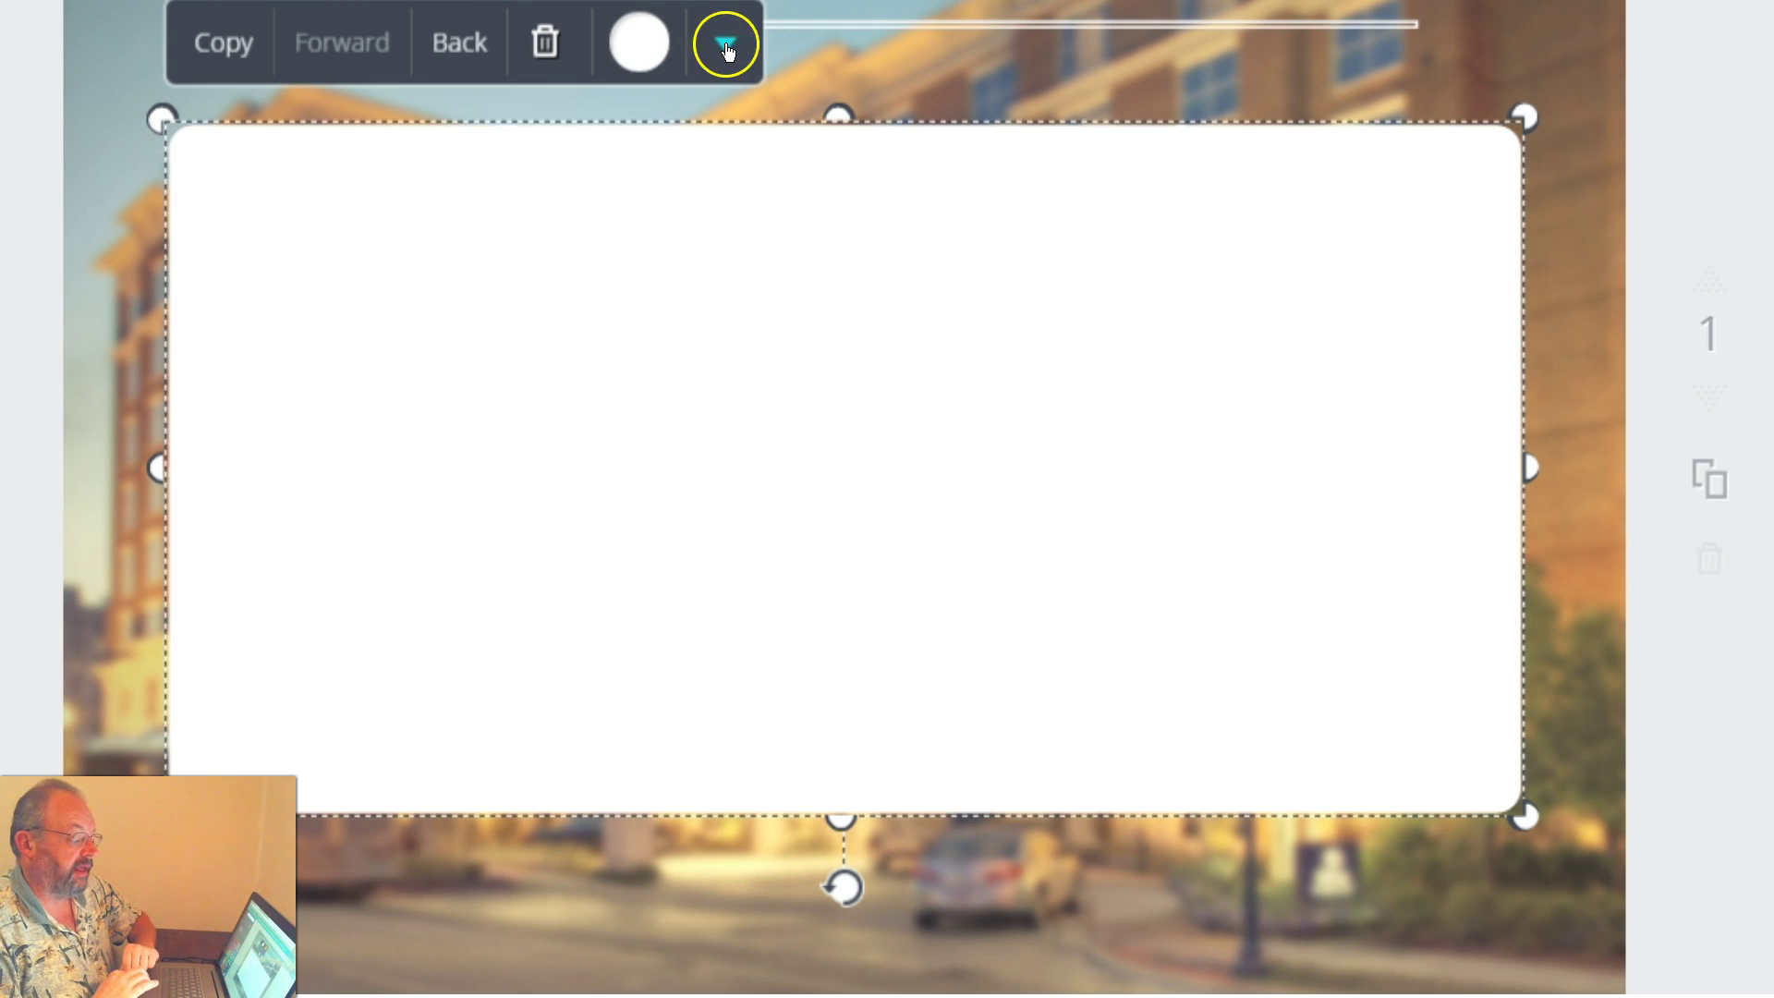
# Set the white rounded rectangle's transparency slightly below half and send the shape behind the event details text
pyautogui.click(725, 42)
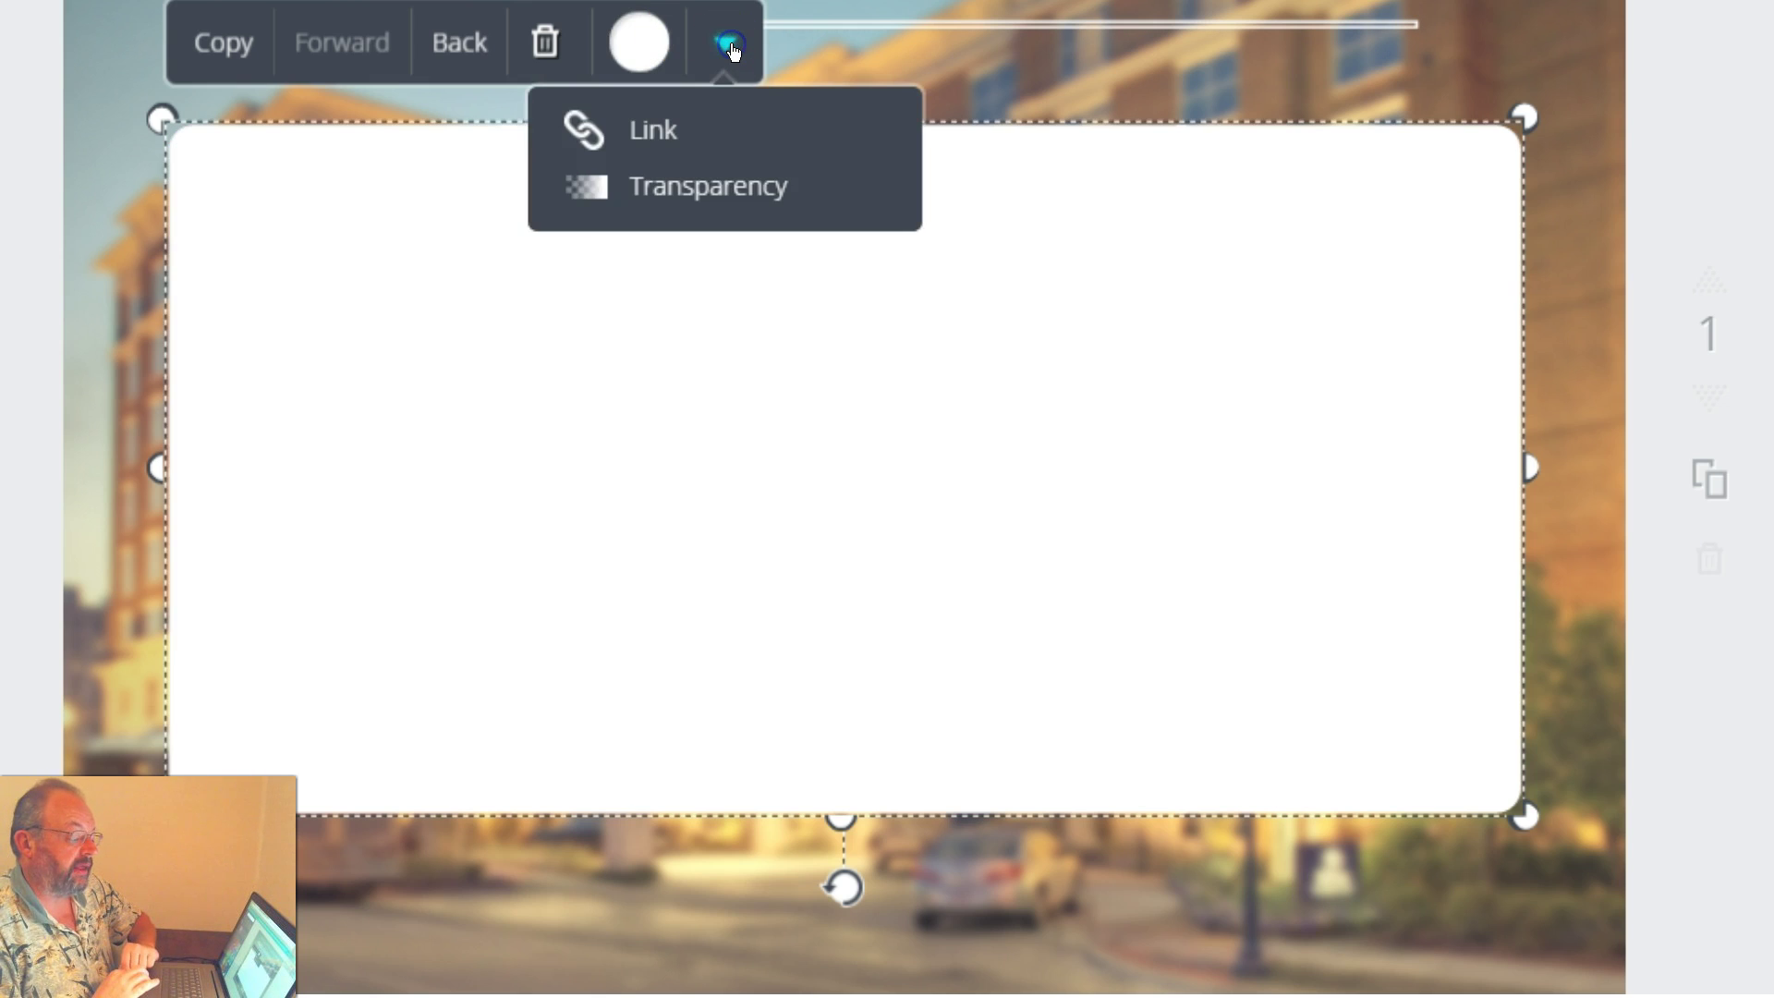
pyautogui.click(712, 189)
pyautogui.moveTo(908, 135); pyautogui.dragTo(802, 135)
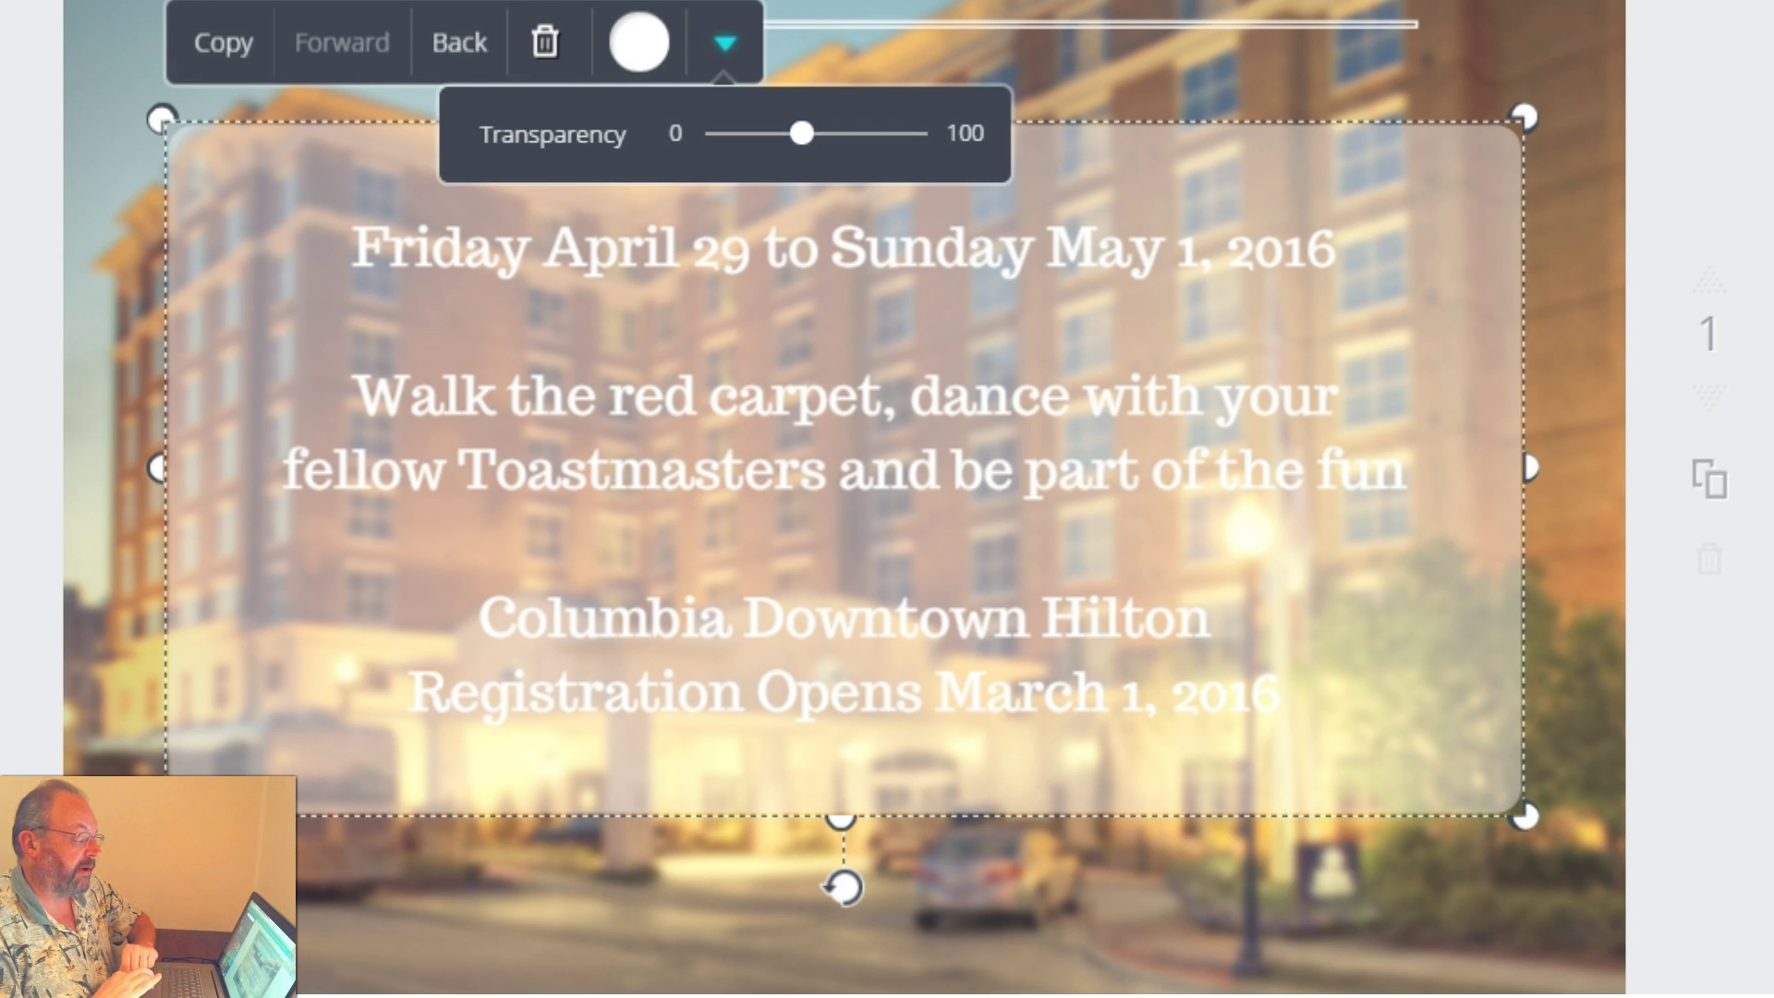
pyautogui.click(241, 92)
pyautogui.click(448, 255)
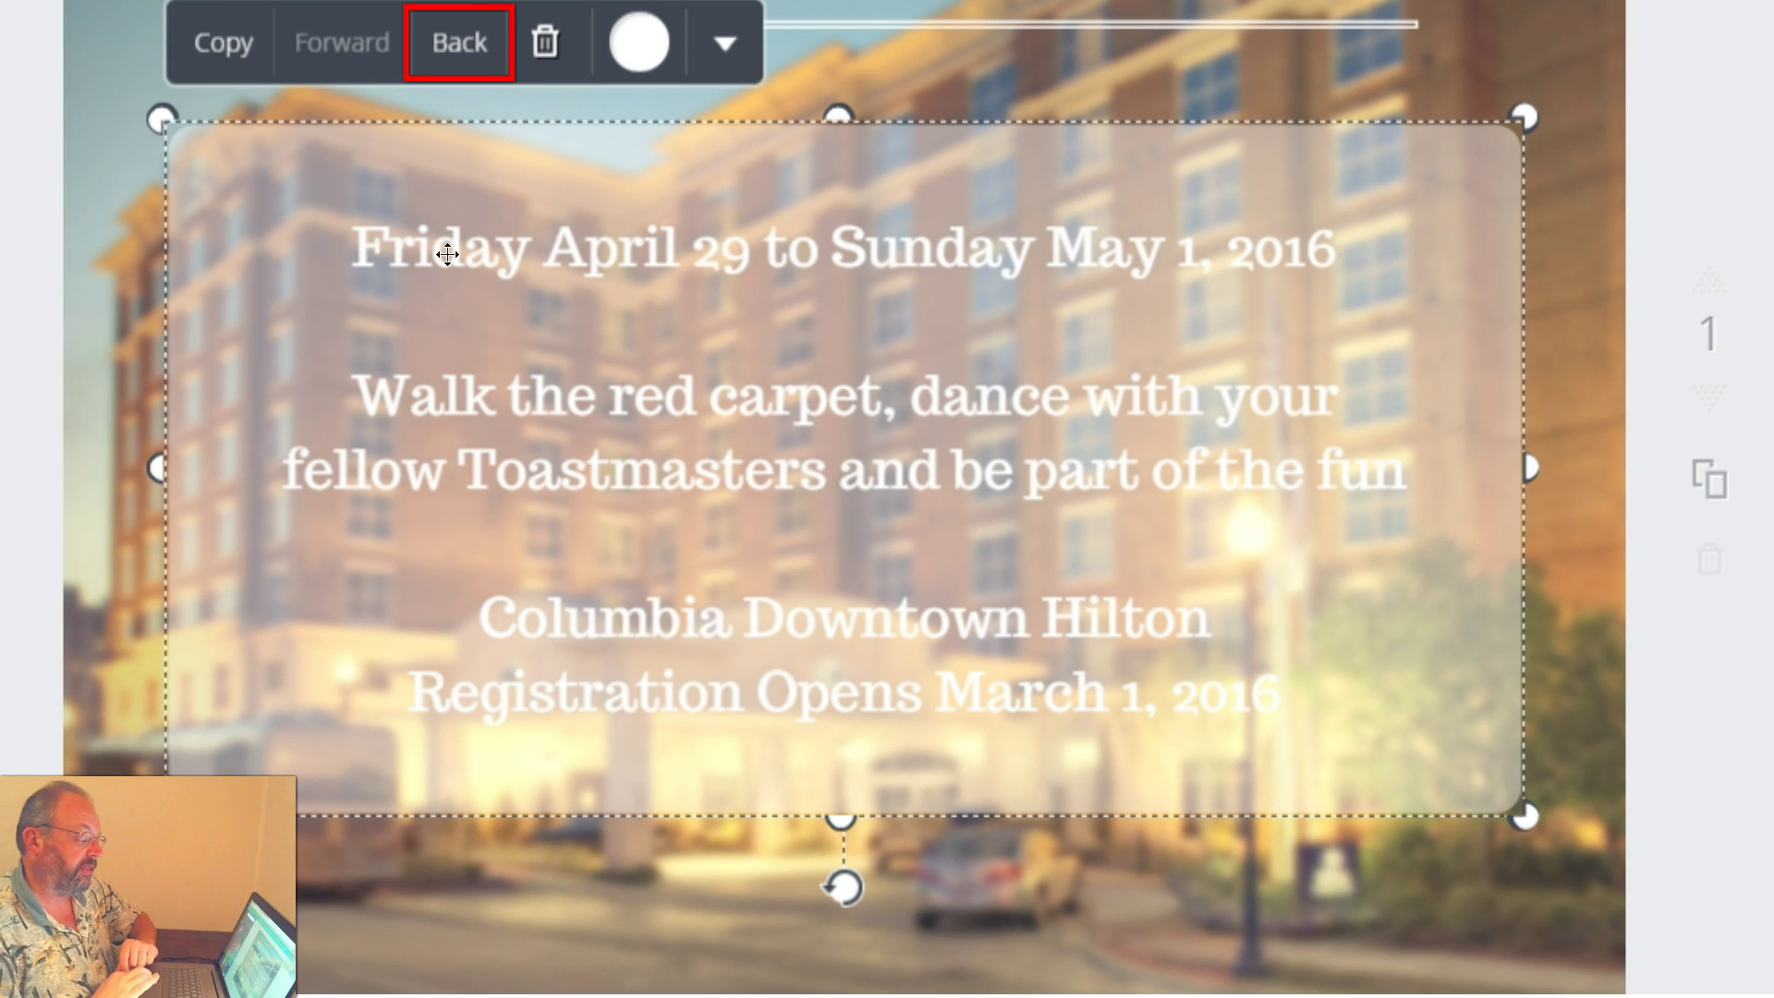
pyautogui.click(457, 43)
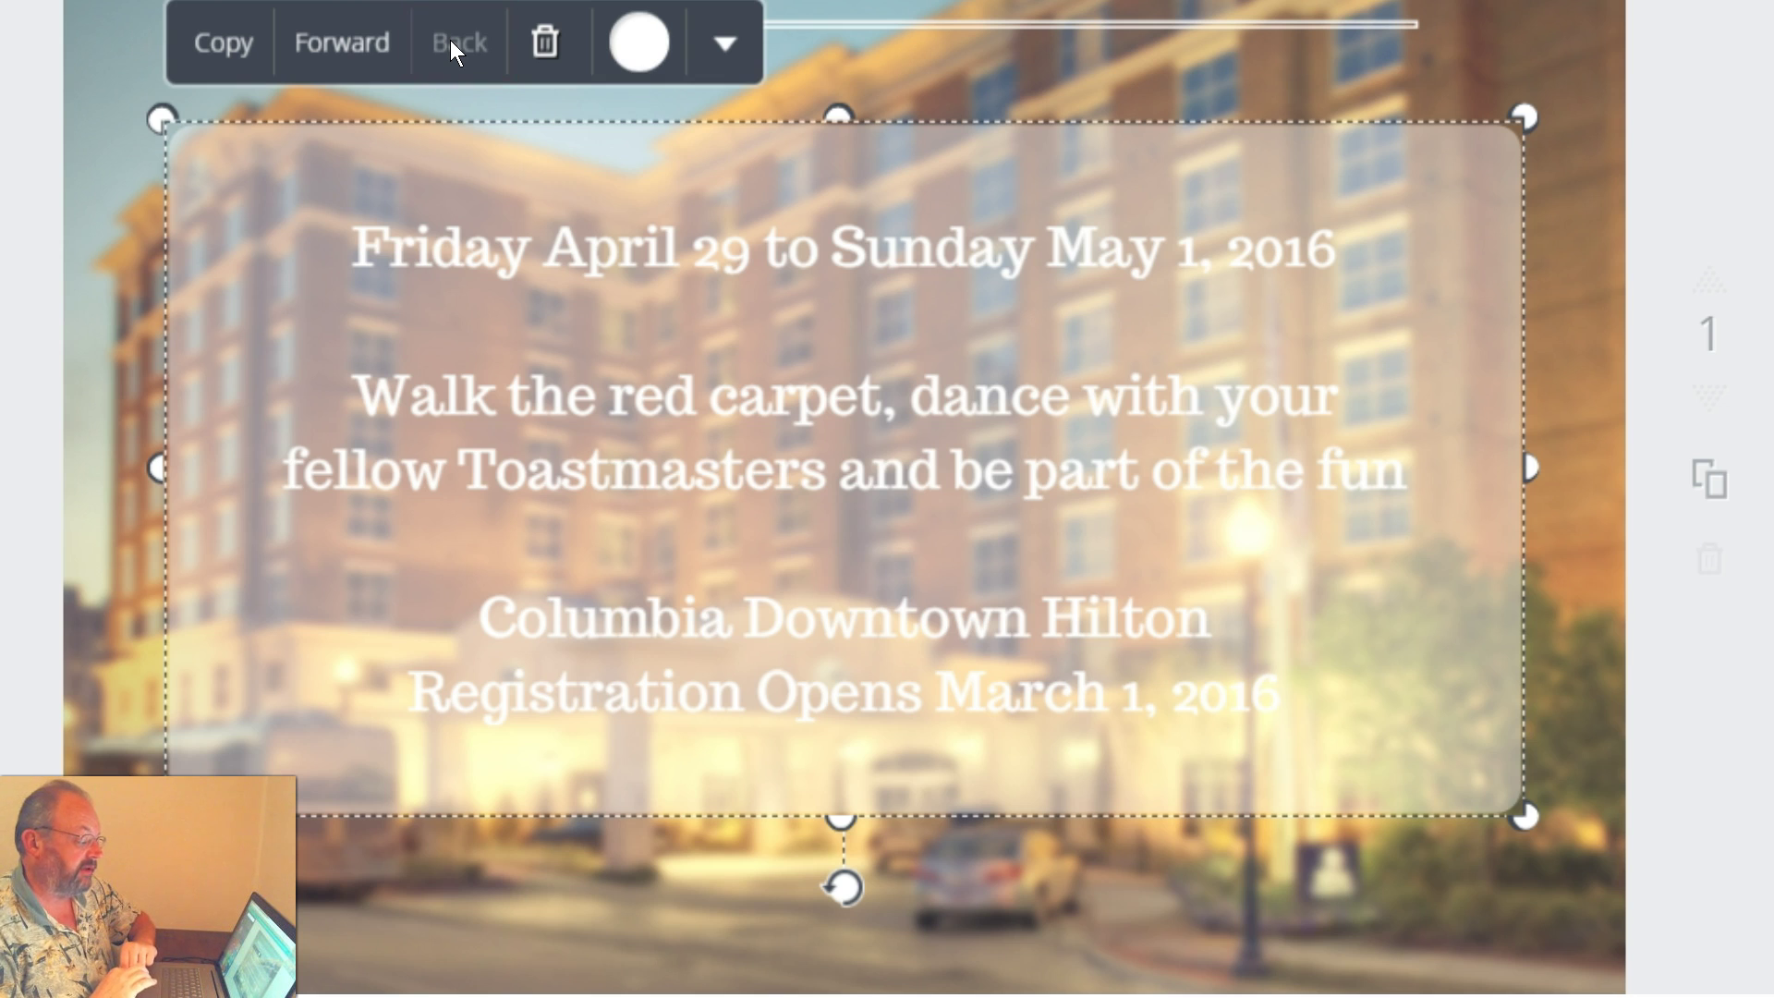
# Change the colour of the event details text to black
pyautogui.click(458, 239)
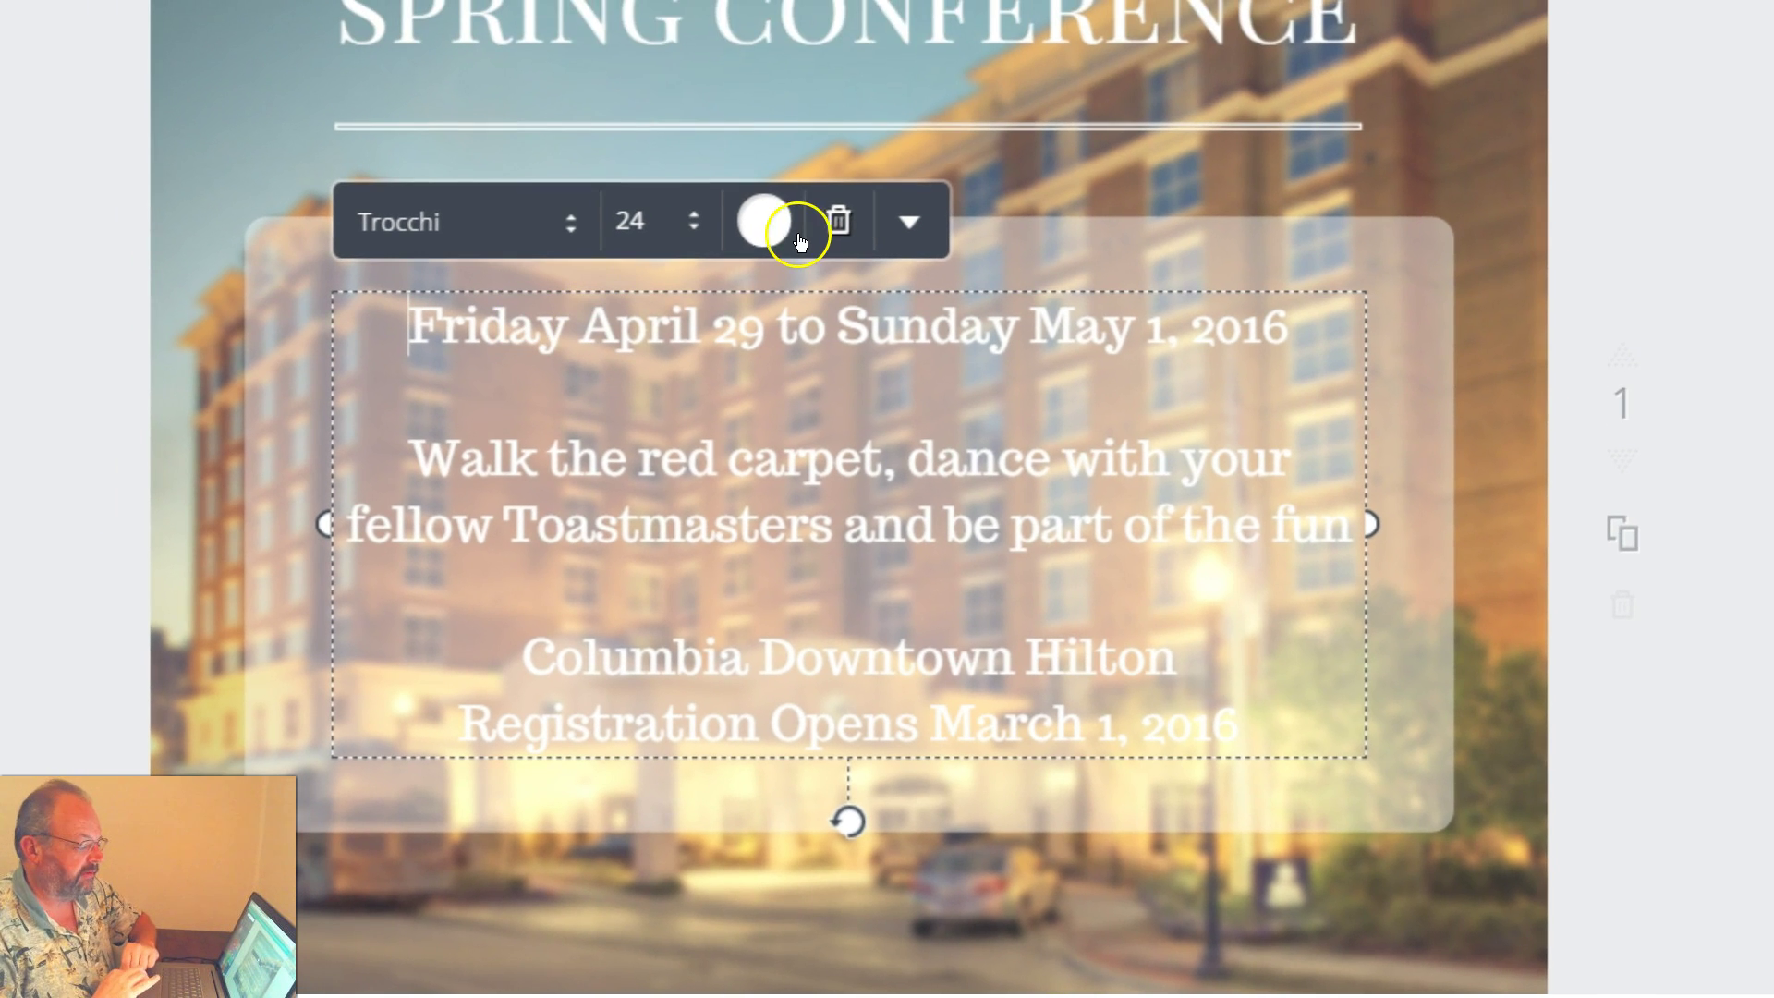
pyautogui.click(749, 130)
pyautogui.click(623, 31)
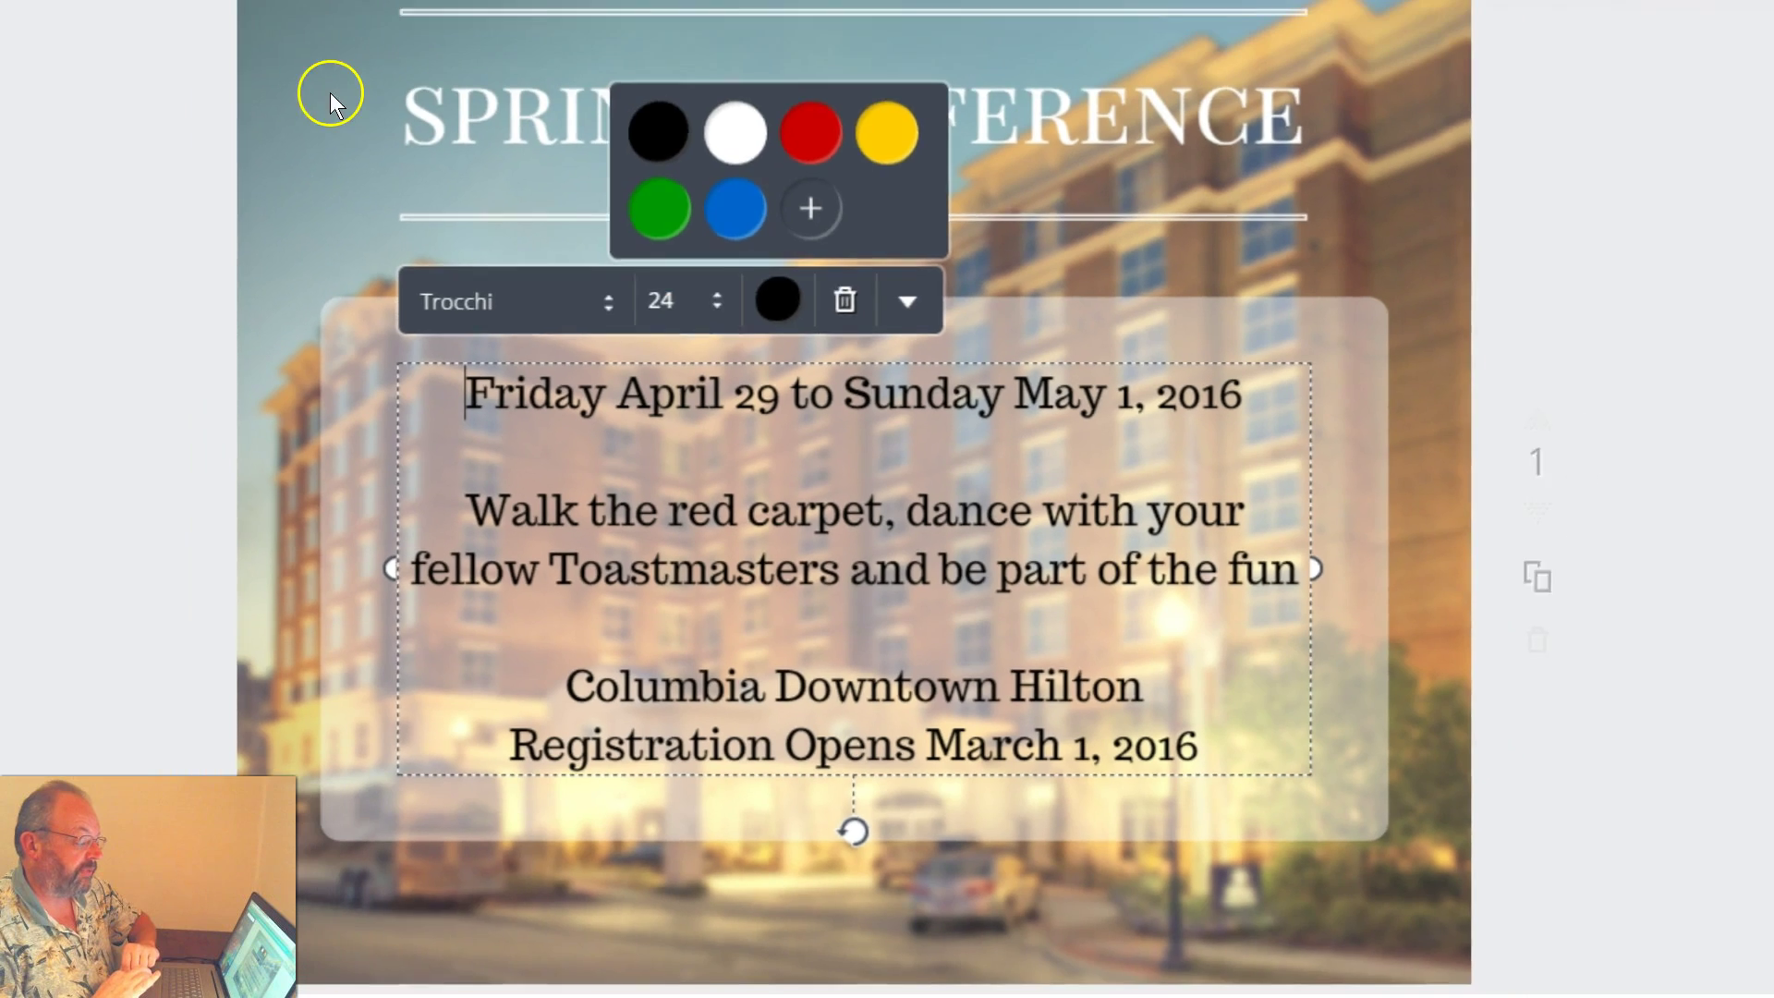
pyautogui.click(330, 93)
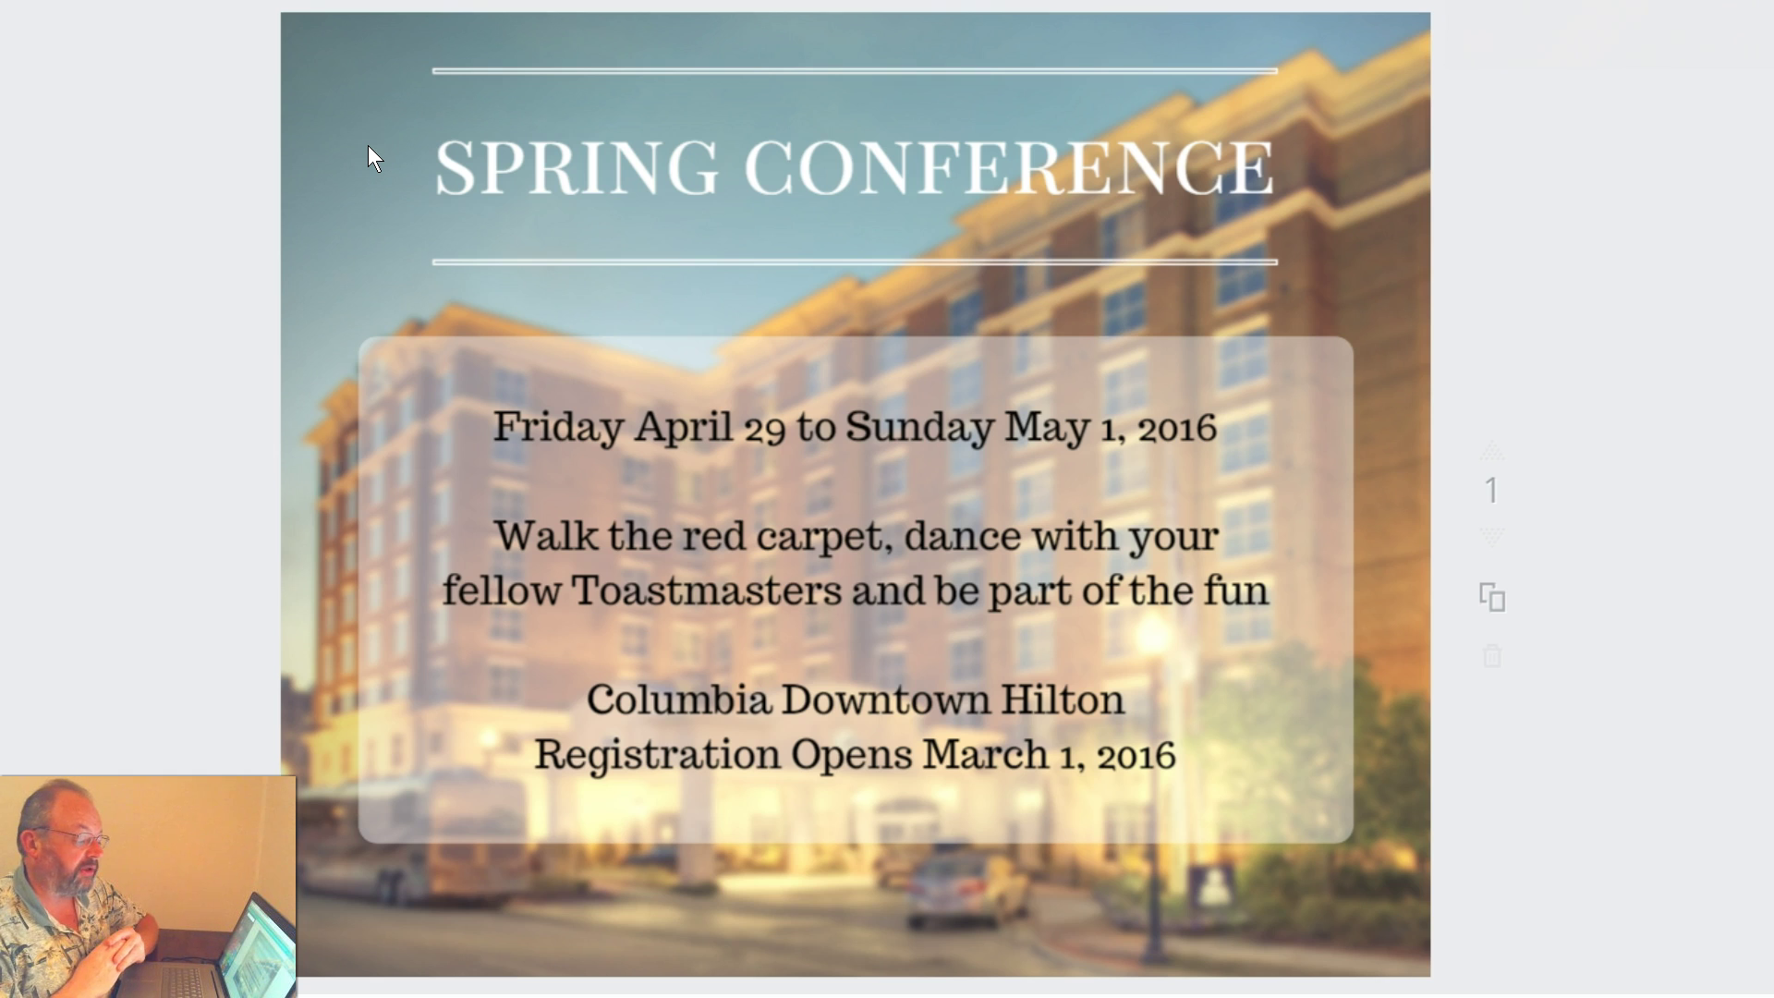
# Change both the double lines and the "SPRING CONFERENCE" heading text to black
pyautogui.click(647, 182)
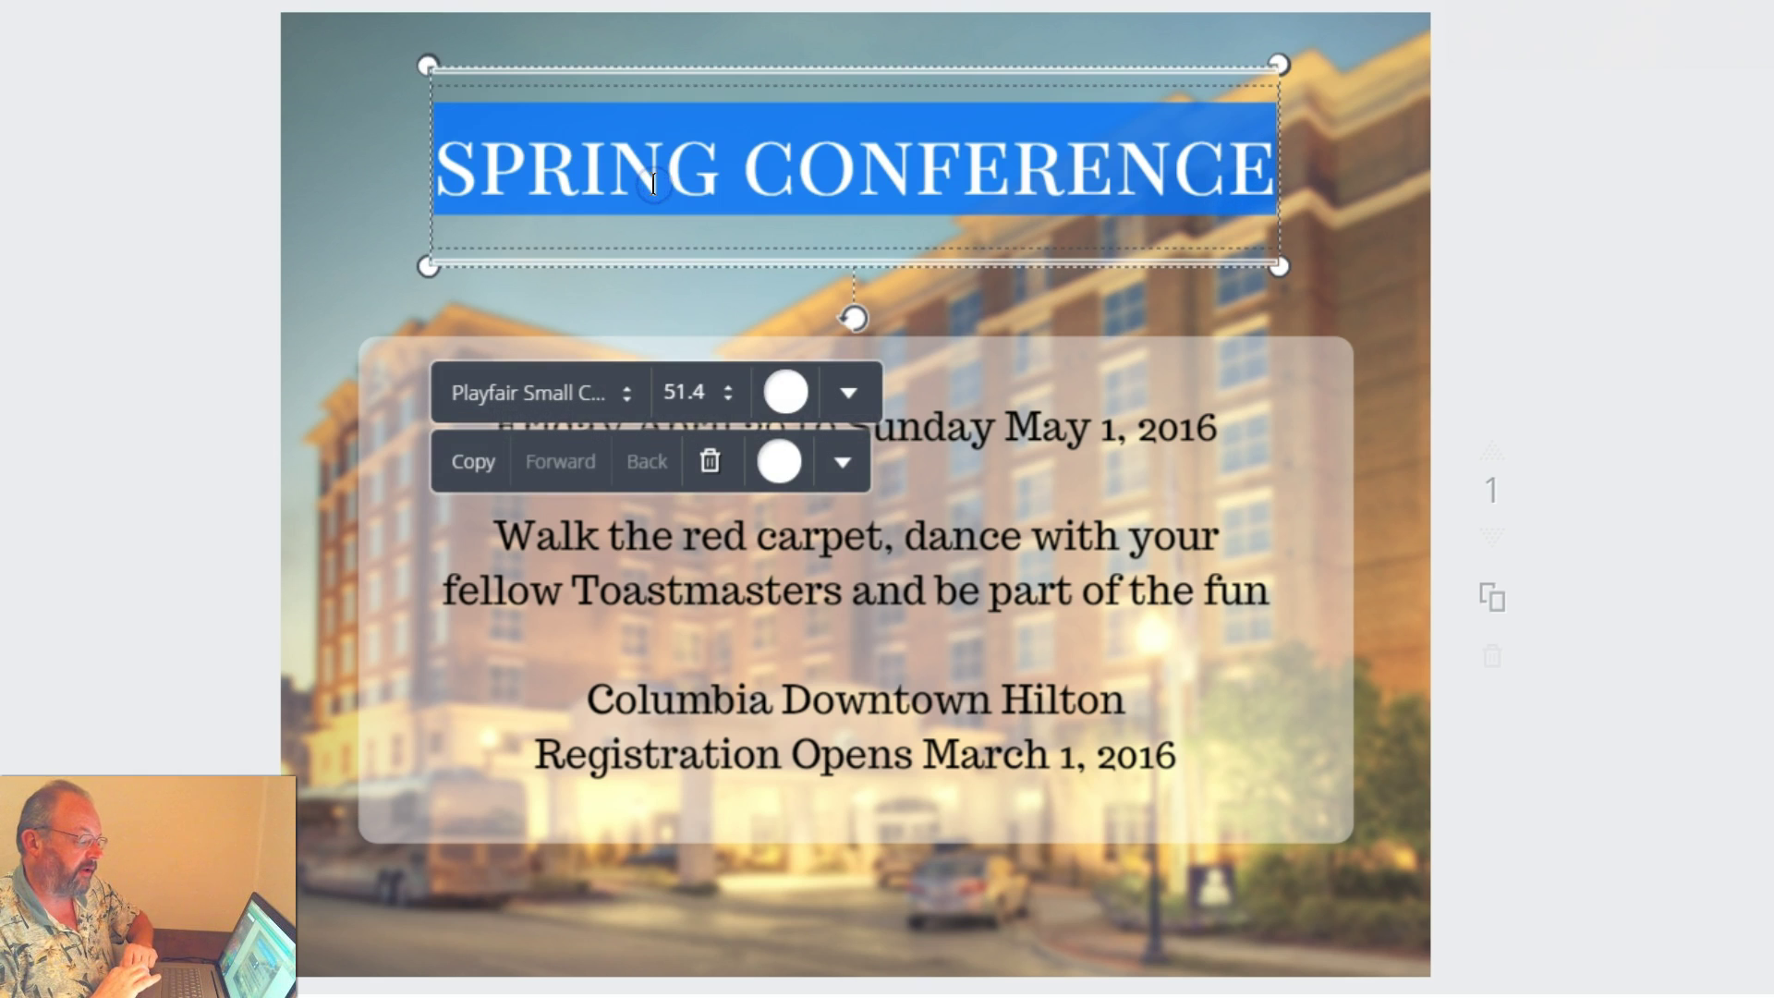
pyautogui.click(774, 461)
pyautogui.click(667, 303)
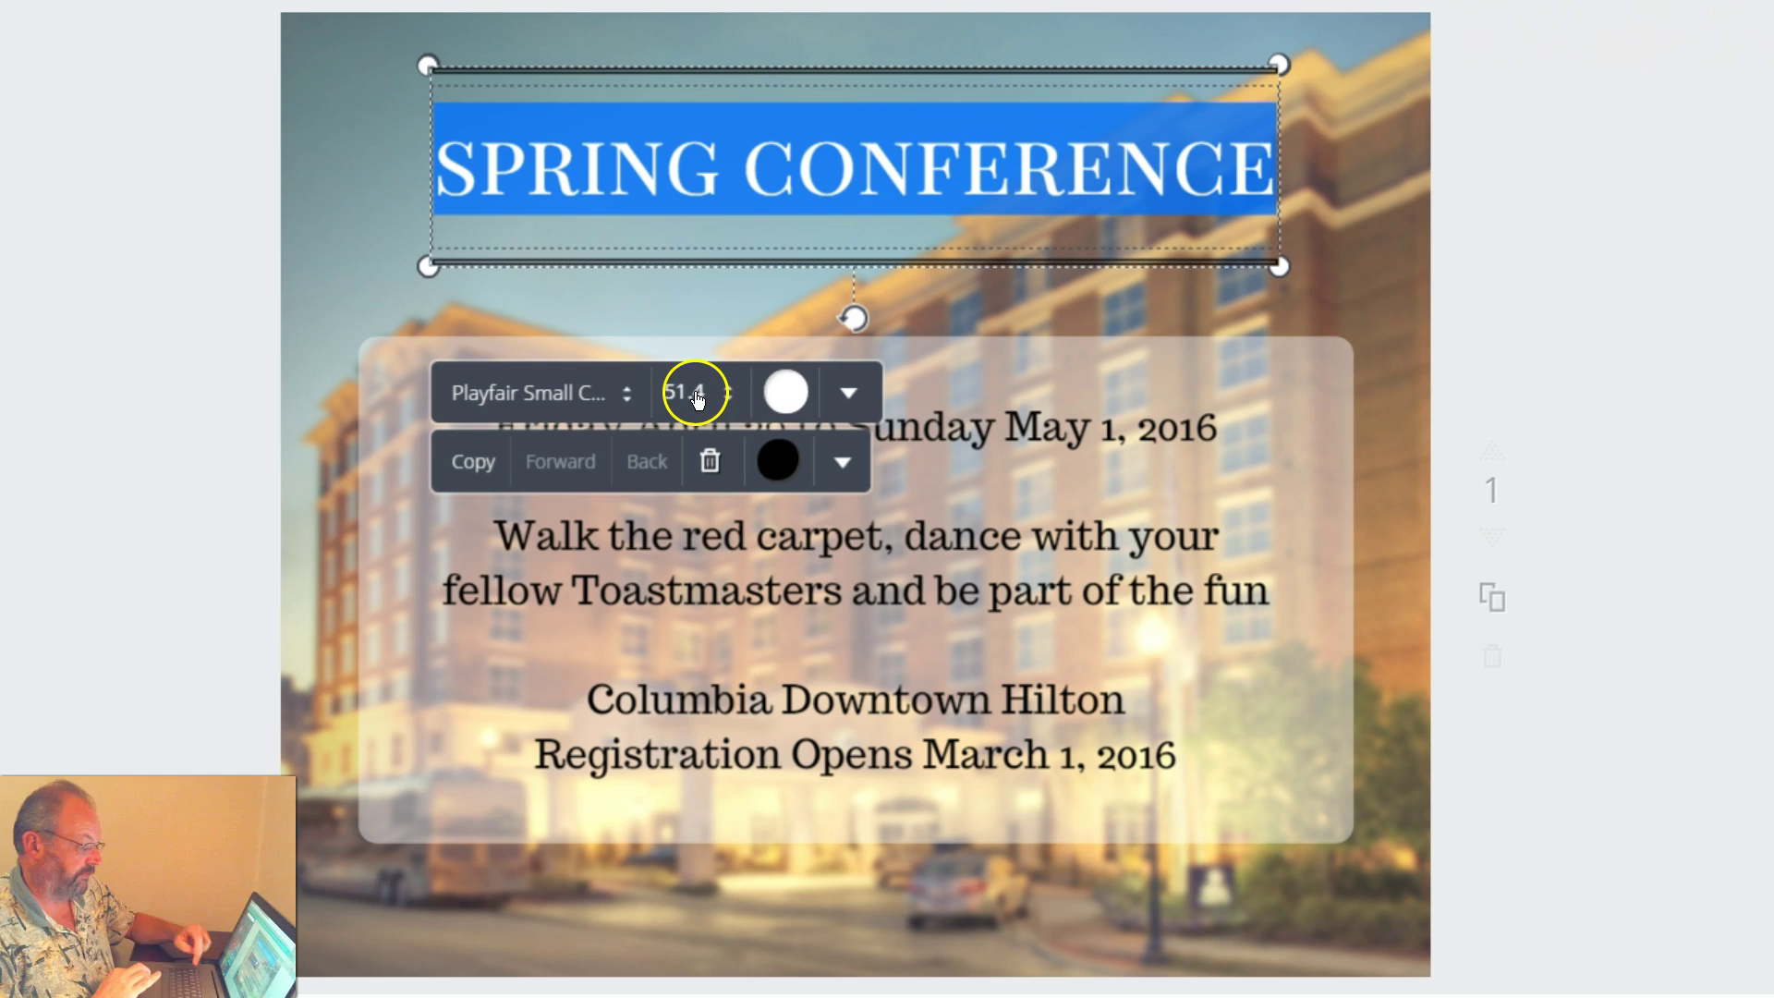
pyautogui.click(785, 391)
pyautogui.click(665, 237)
pyautogui.click(347, 148)
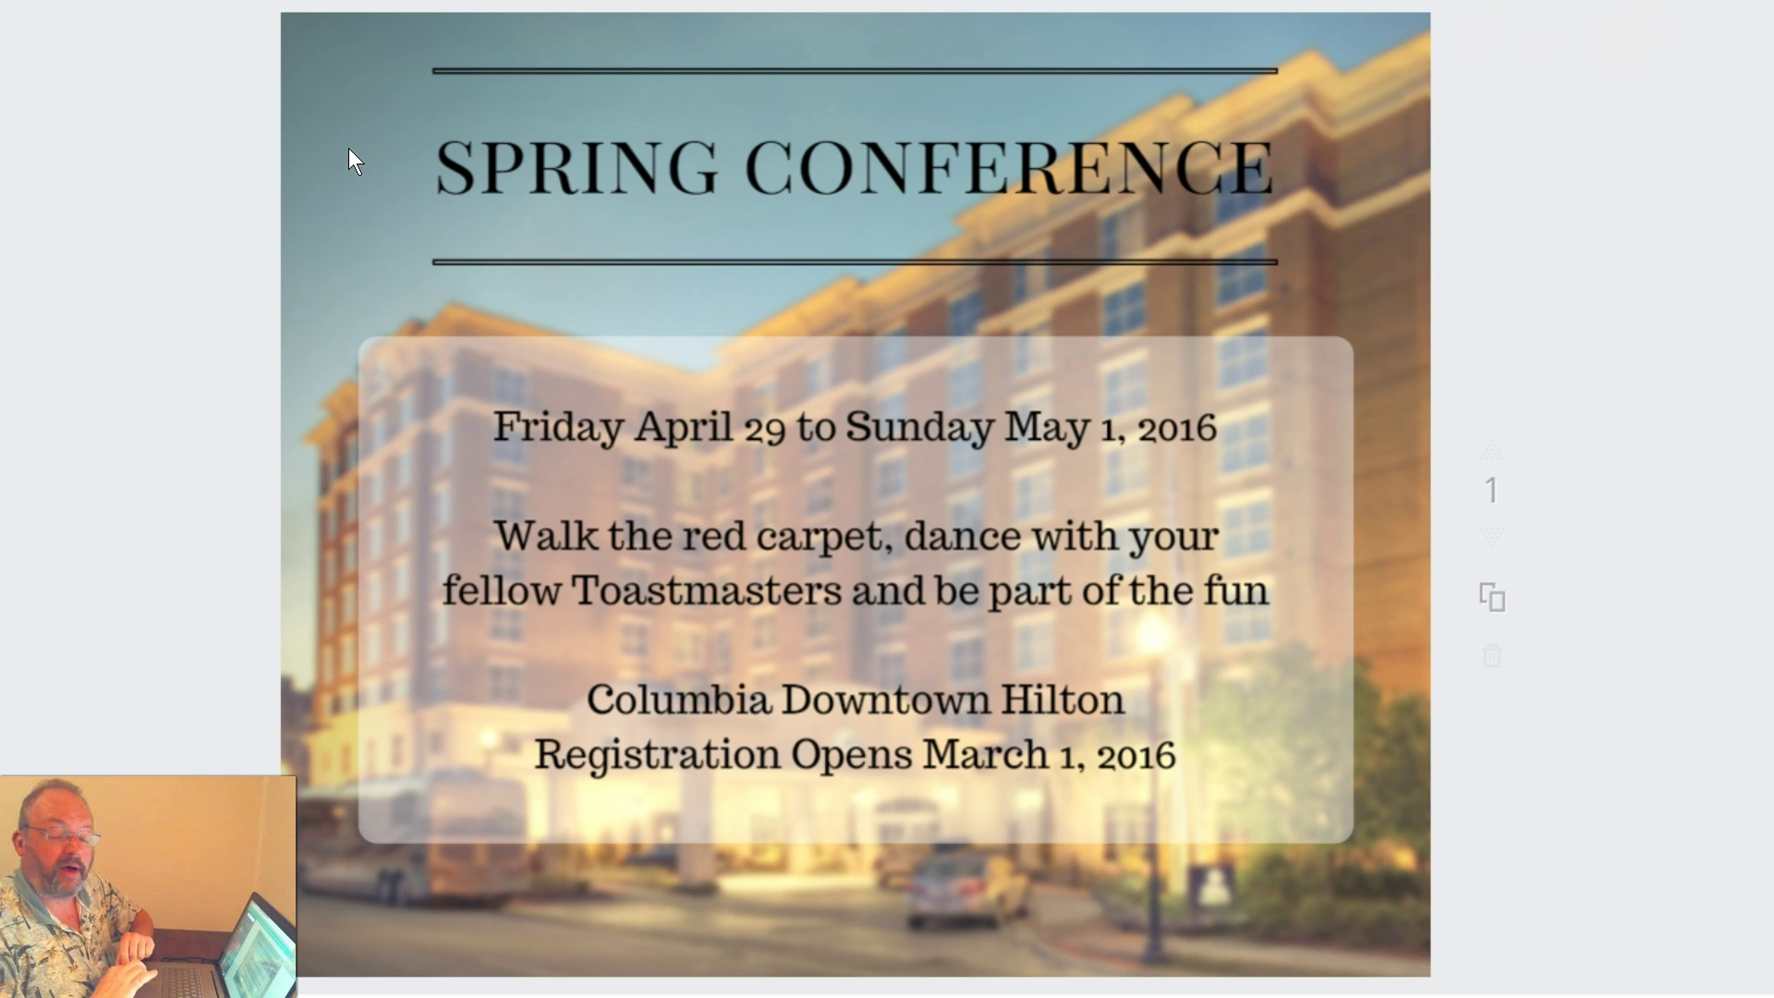
# Change the font of the "SPRING CONFERENCE" heading to Montserrat
pyautogui.click(641, 182)
pyautogui.click(641, 182)
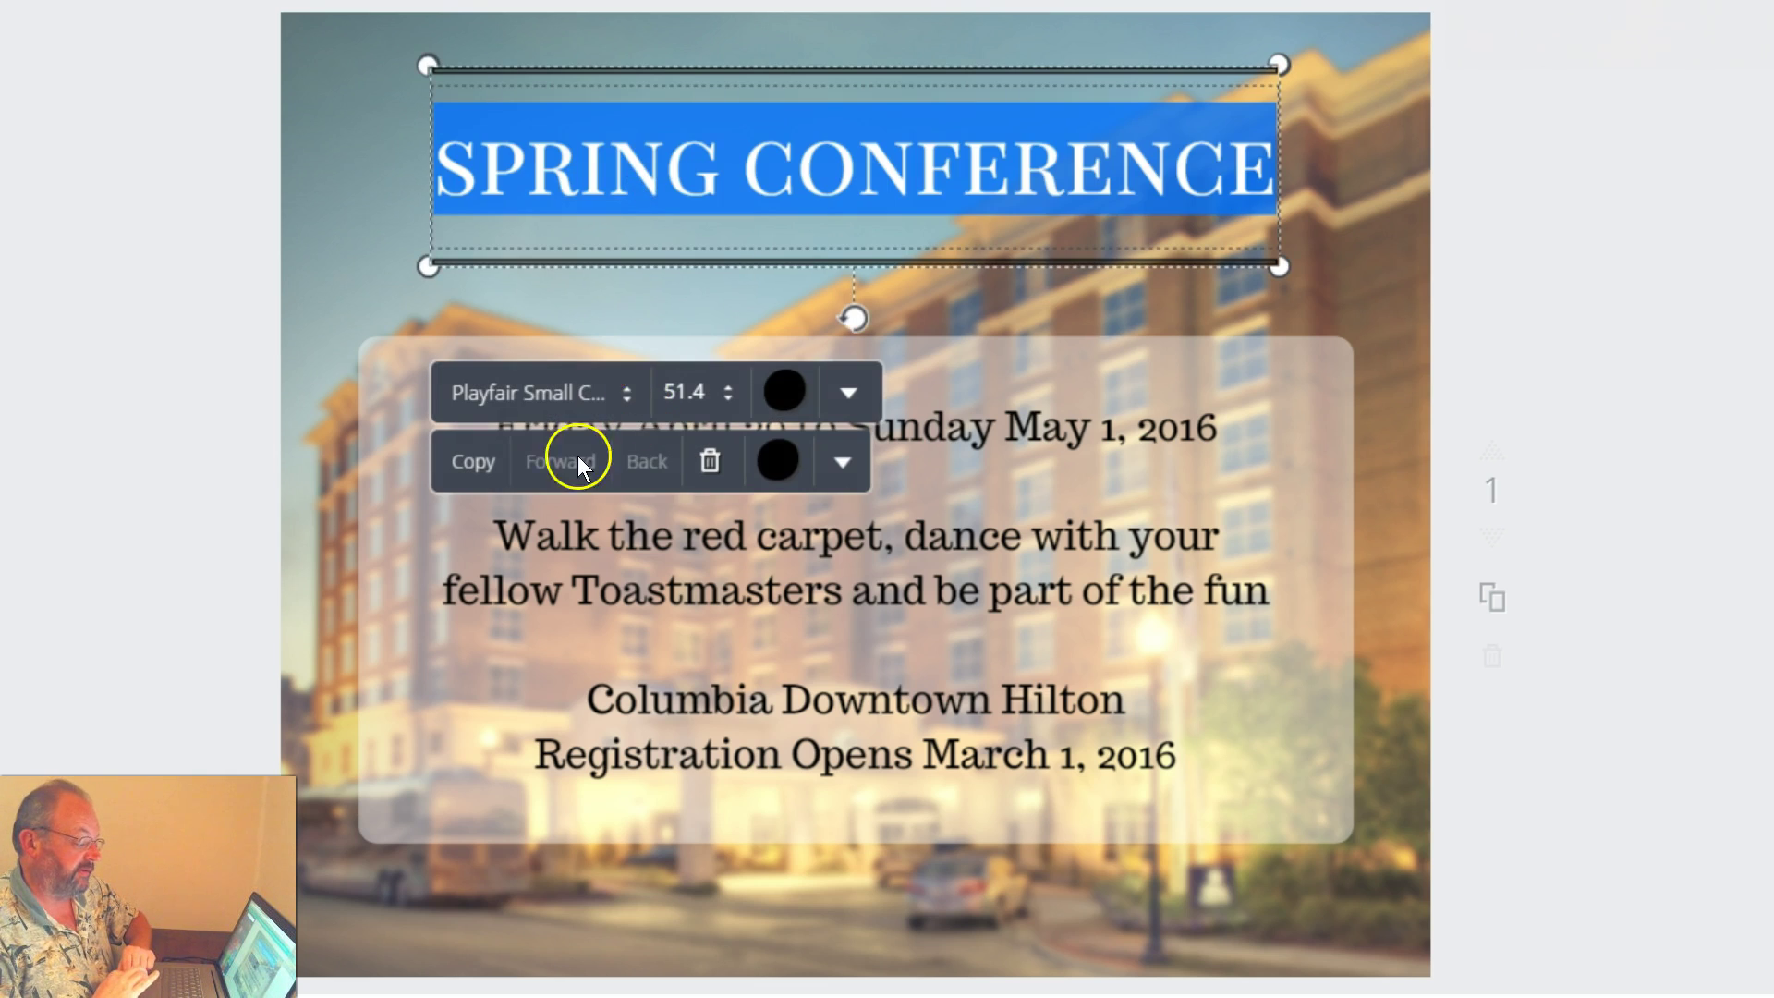
pyautogui.click(531, 392)
pyautogui.moveTo(914, 535); pyautogui.dragTo(916, 488)
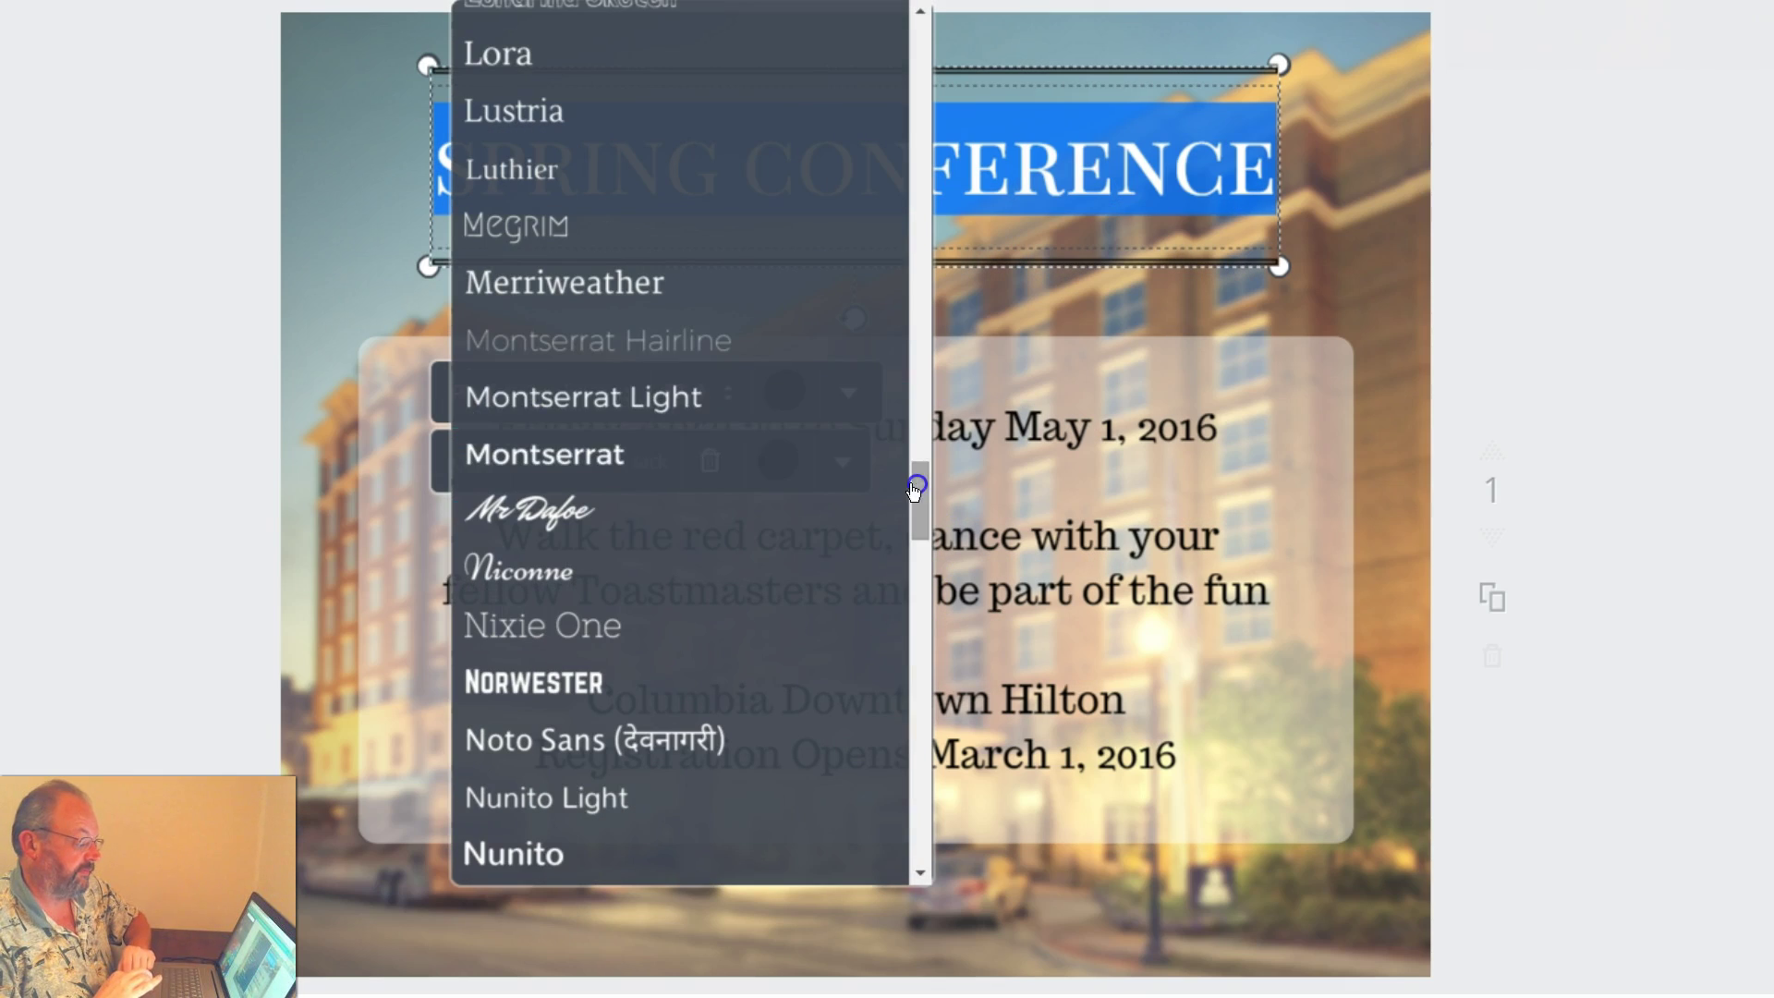
pyautogui.click(651, 455)
# Change the font of the event details text to Montserrat
pyautogui.click(796, 570)
pyautogui.click(582, 336)
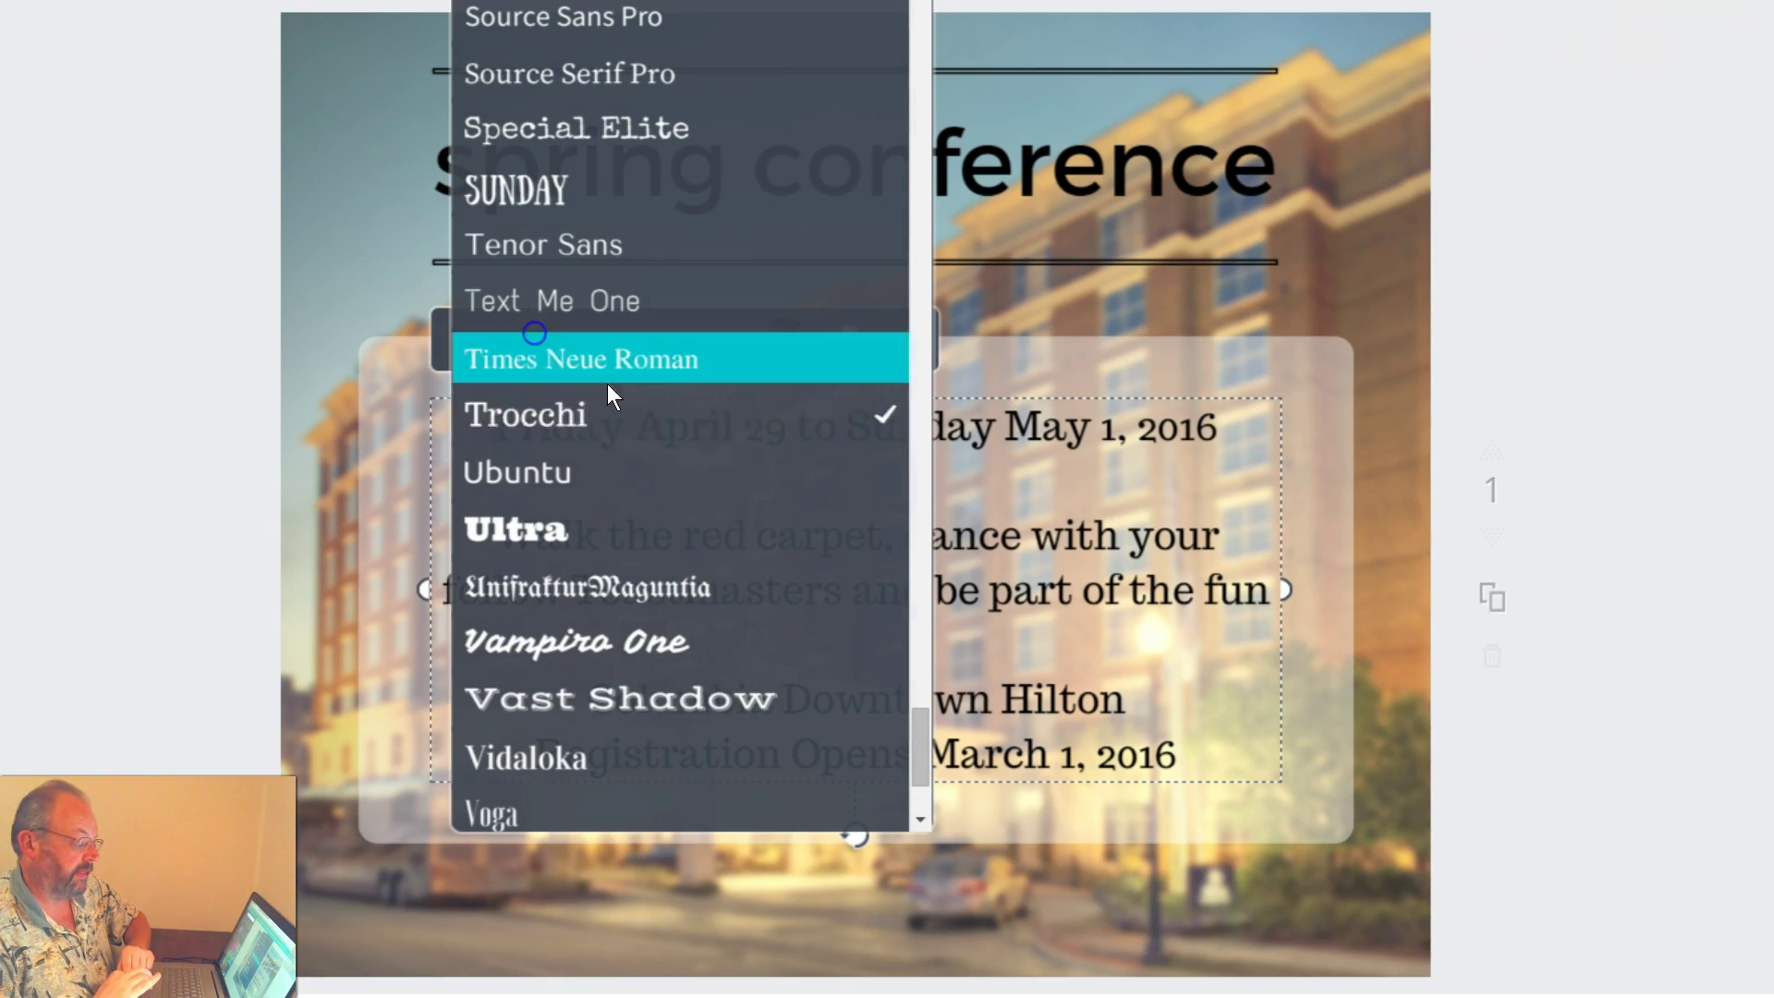
pyautogui.click(912, 428)
pyautogui.click(641, 269)
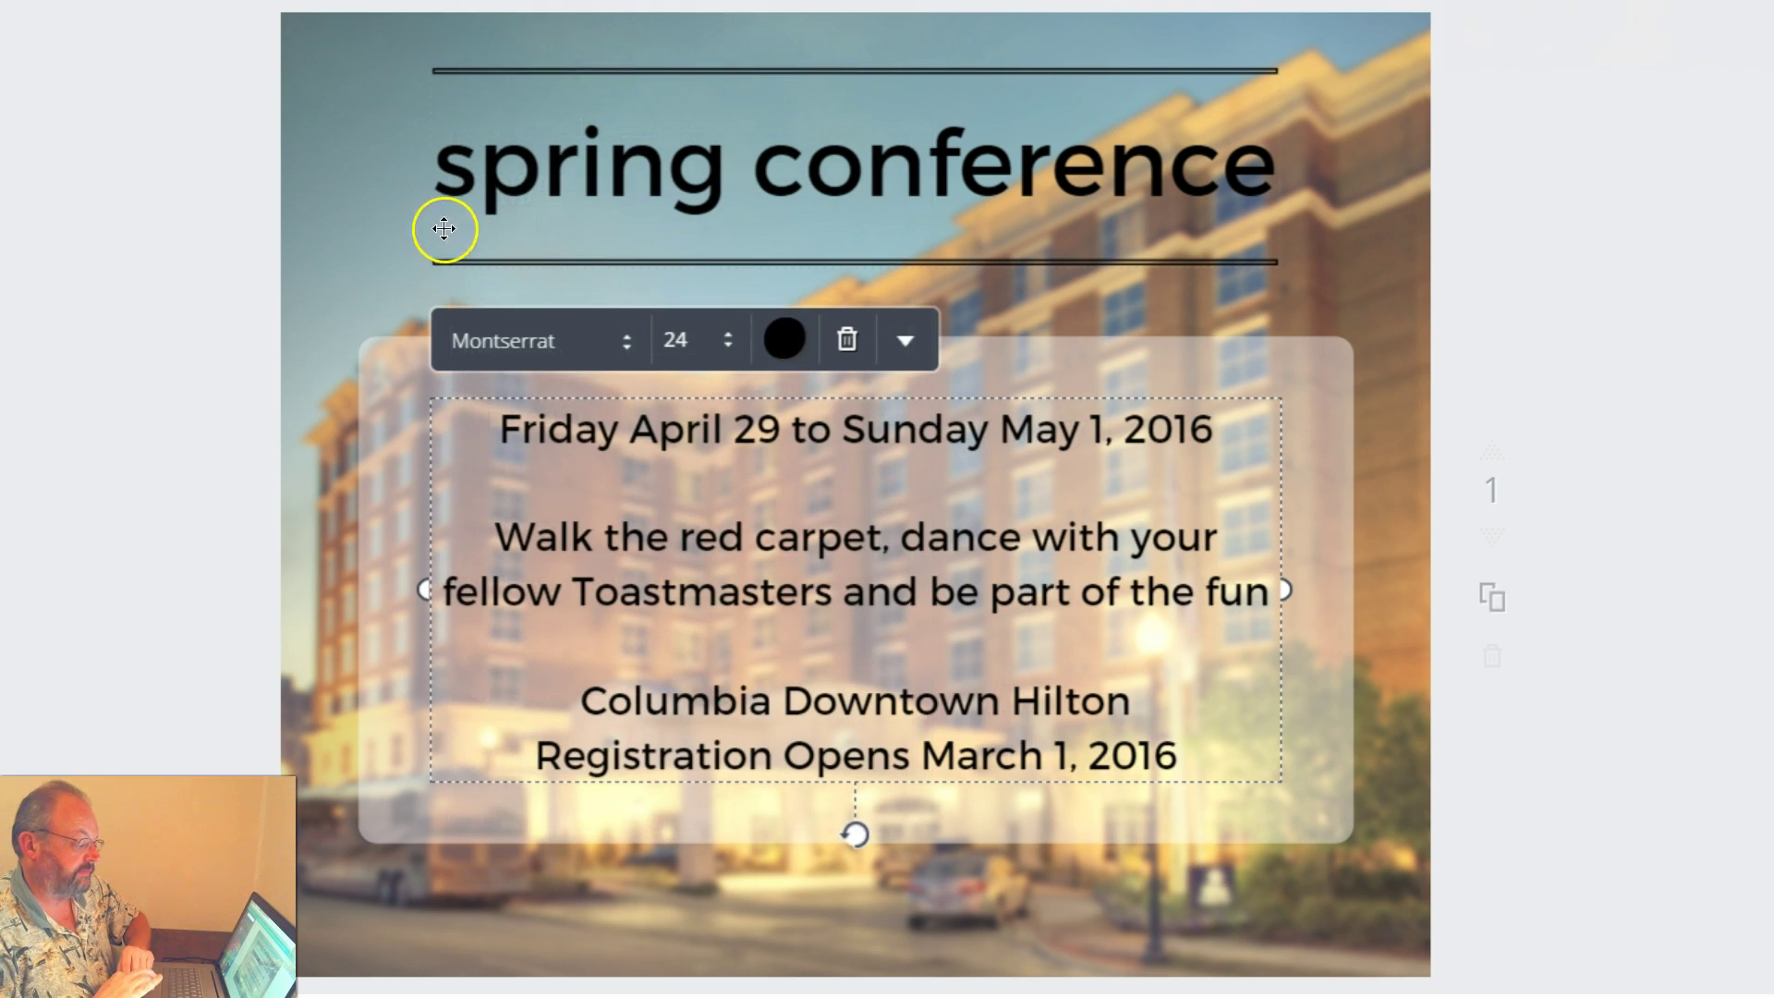
pyautogui.click(363, 186)
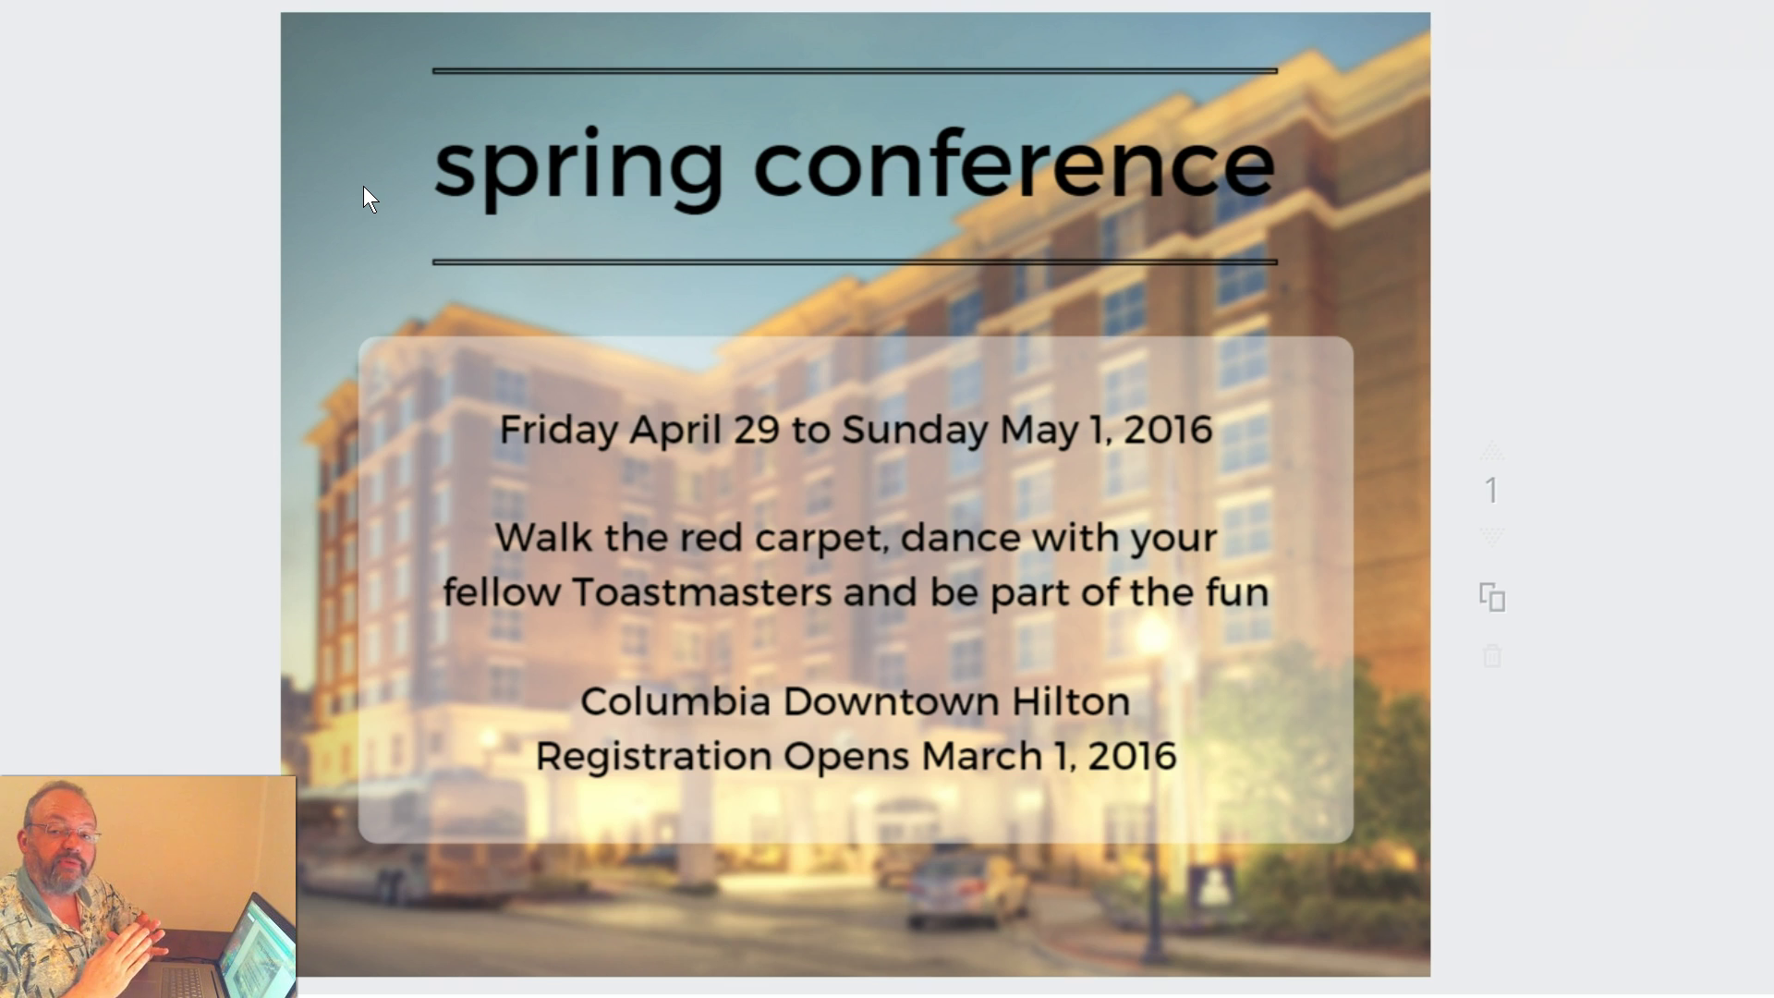
# Capitalise the first letter of each heading word so it reads "Spring Conference"
pyautogui.doubleClick(658, 192)
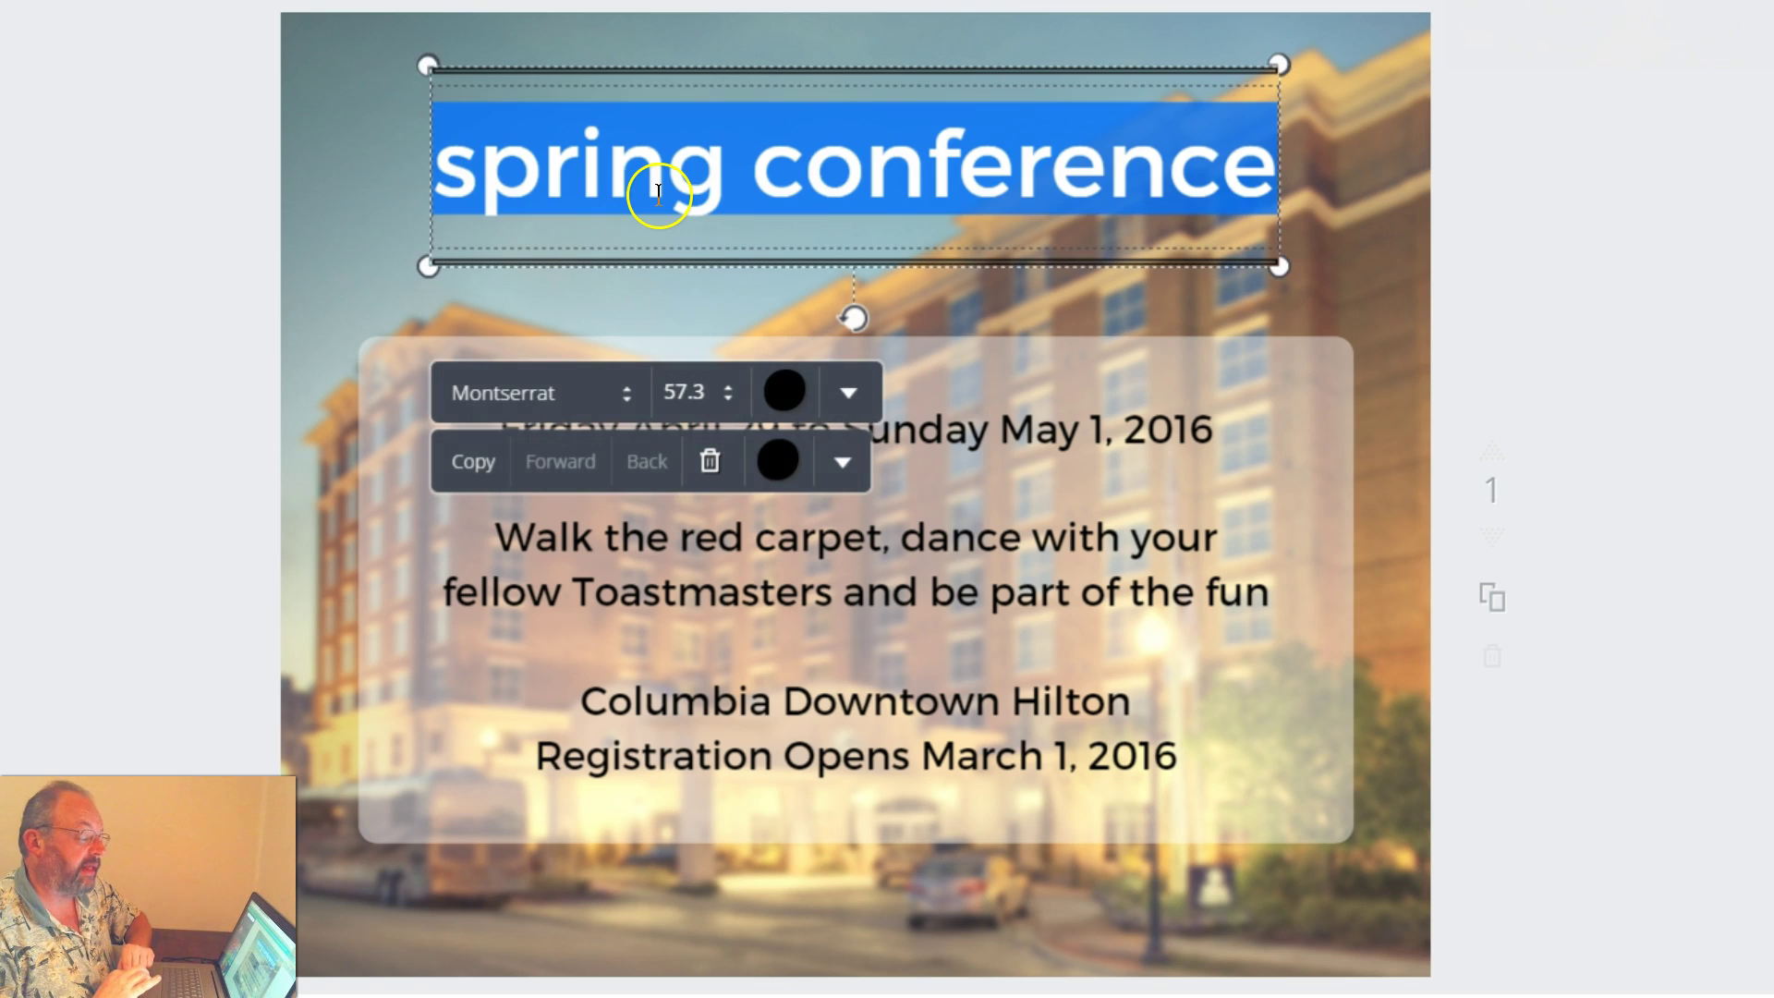
pyautogui.click(478, 183)
pyautogui.press('BackSpace')
pyautogui.write('S')
pyautogui.hotkey('ctrl', 'Right')
pyautogui.hotkey('shift', 'Right')
pyautogui.write('C')
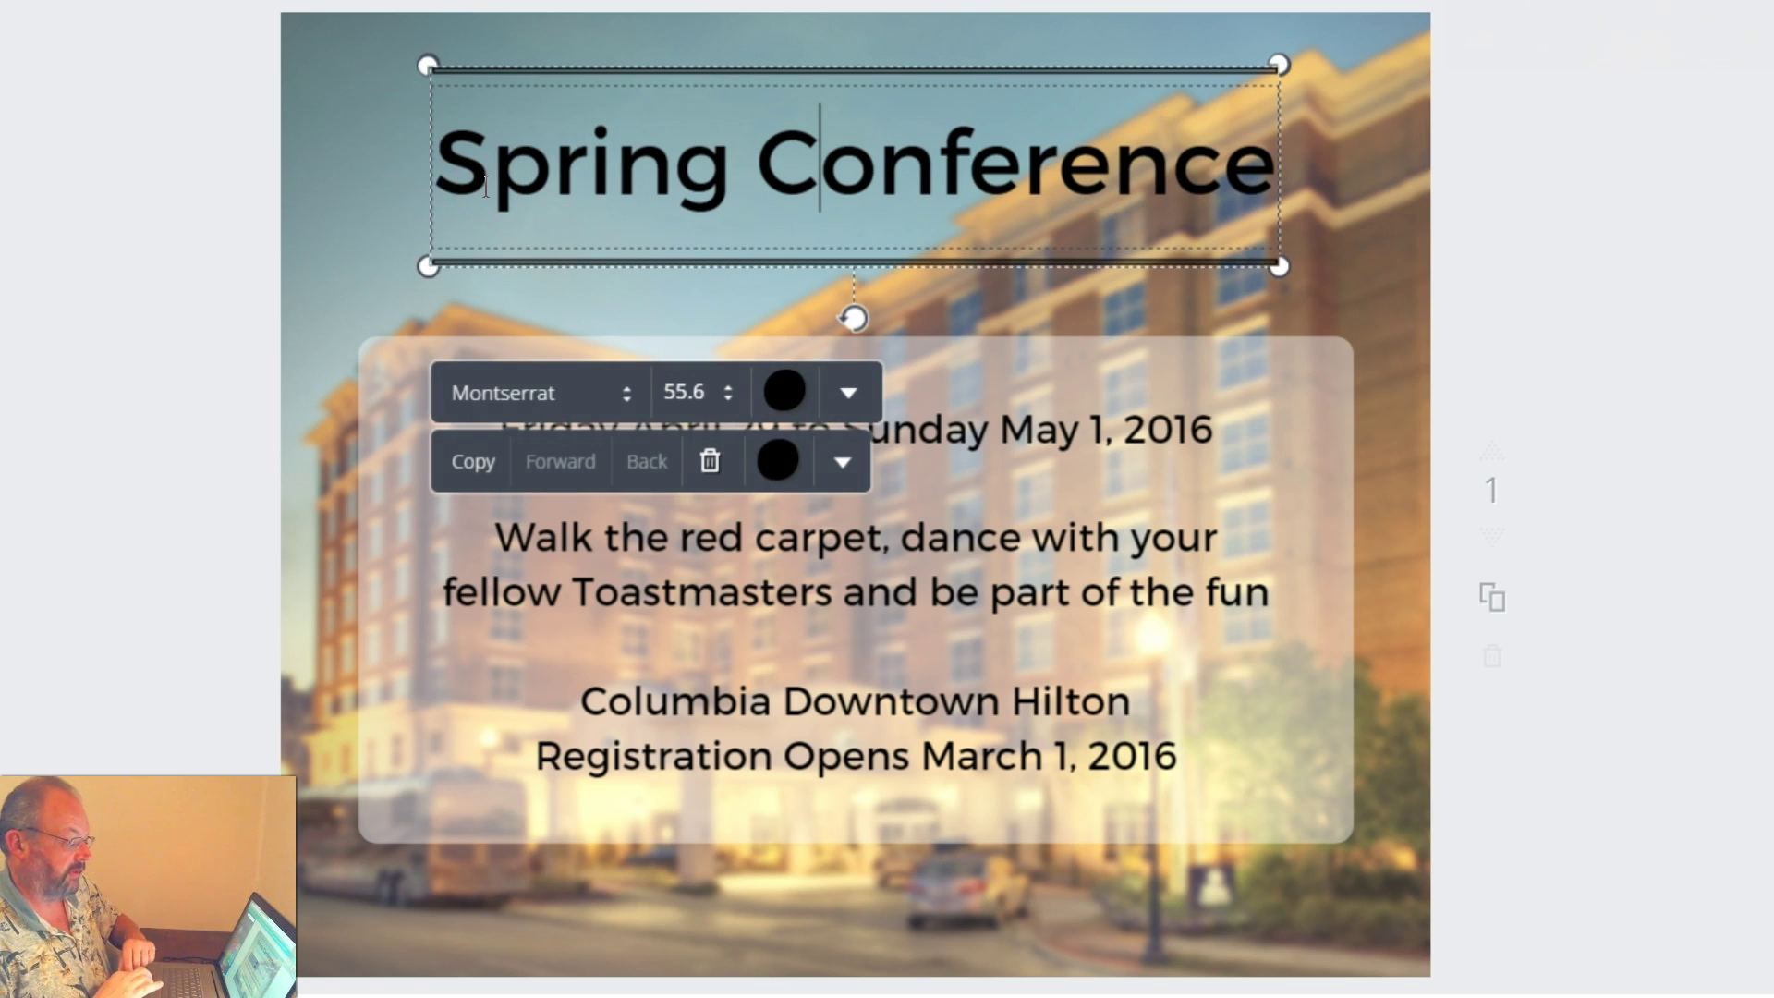
pyautogui.click(382, 187)
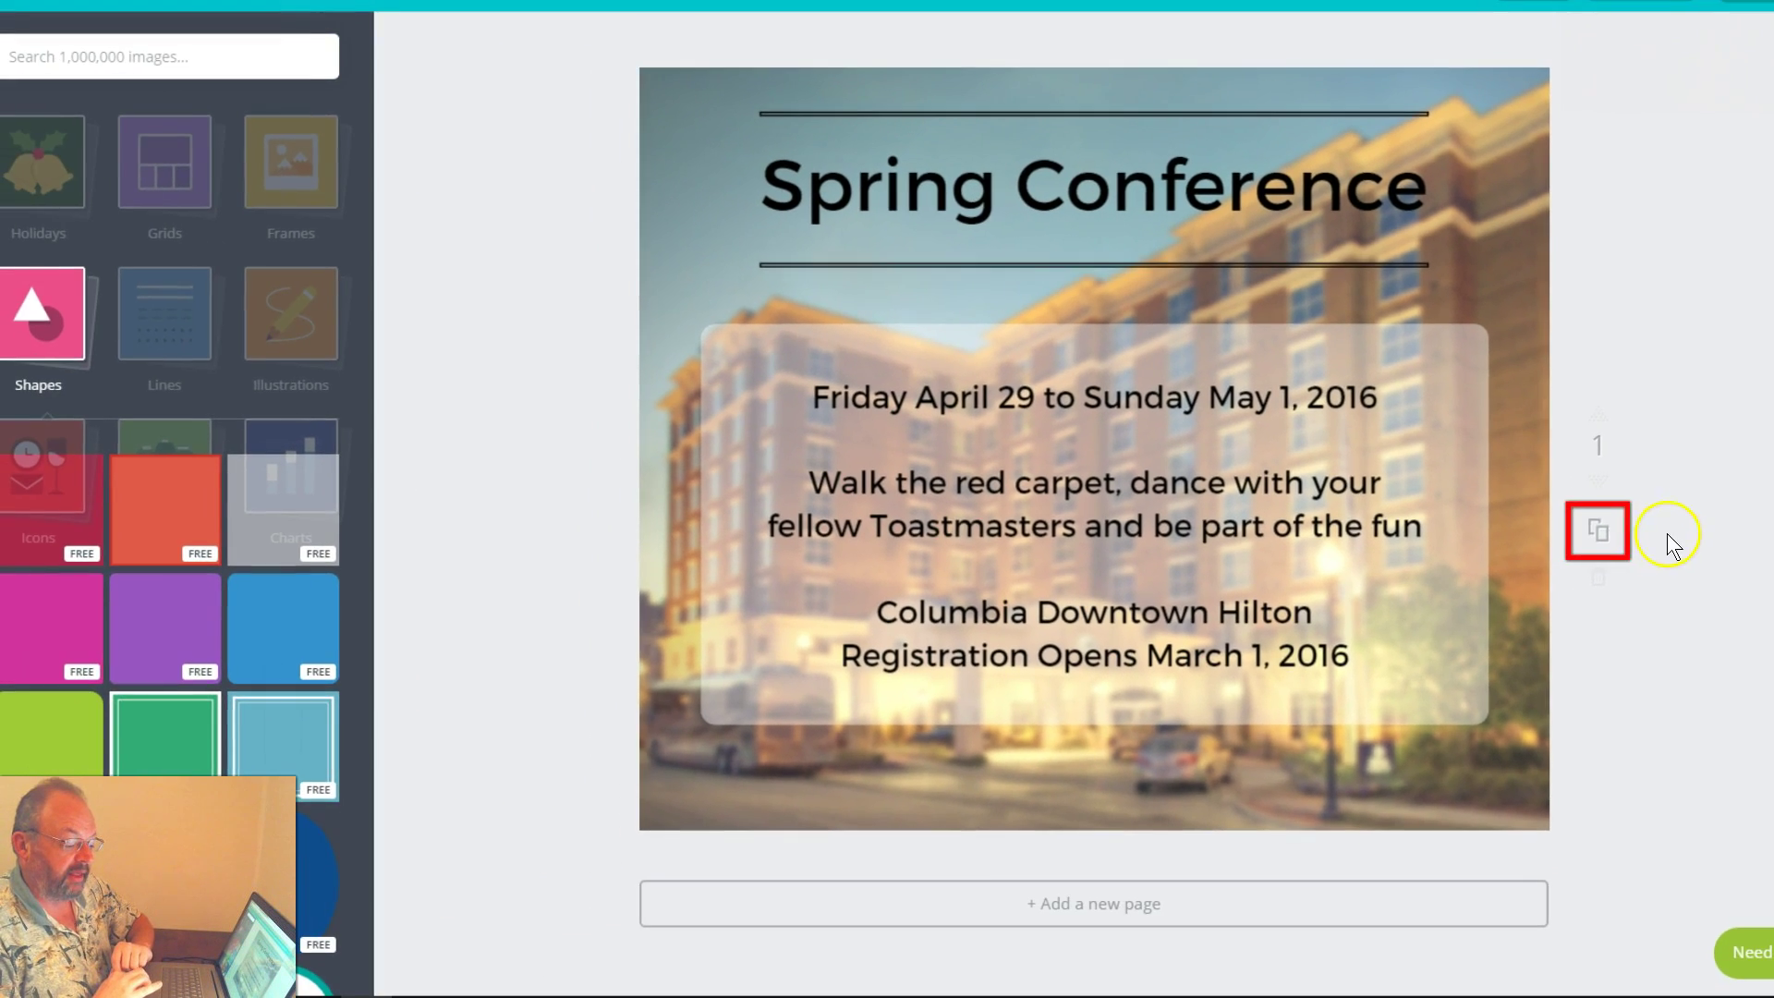
# Duplicate the finished page and apply the Nordic filter to the background photo on page 2
pyautogui.click(1599, 534)
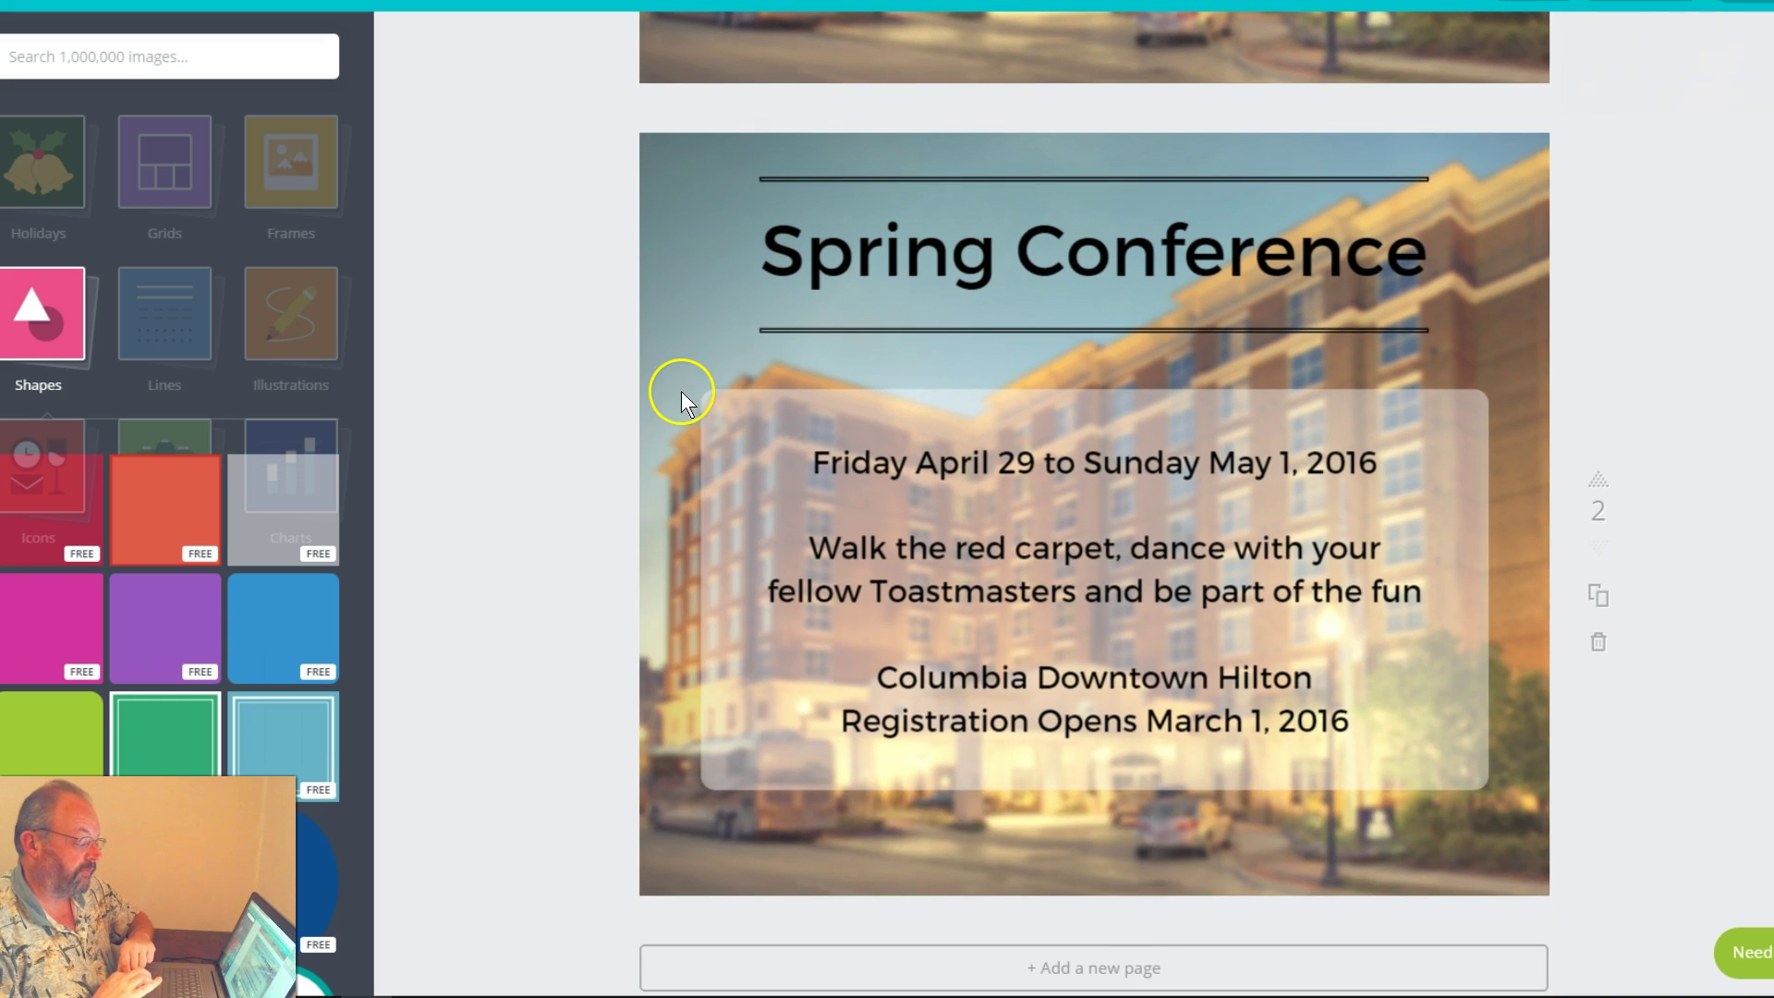
pyautogui.click(673, 233)
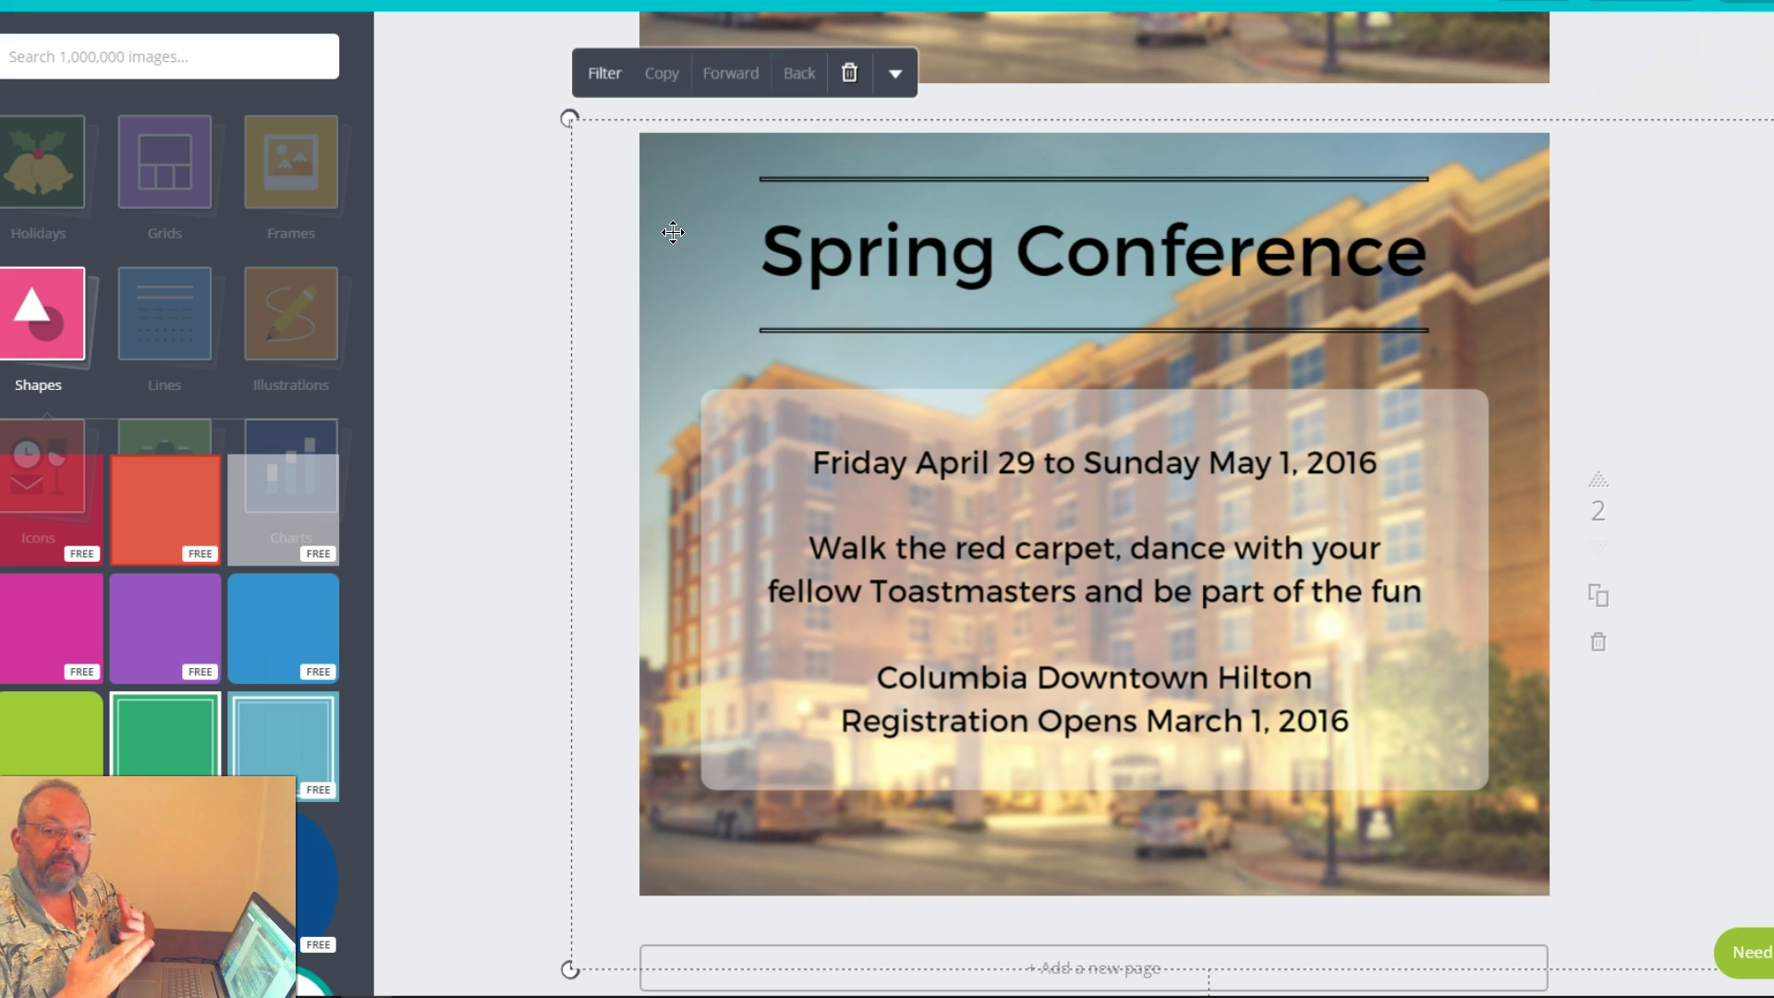
pyautogui.moveTo(674, 233); pyautogui.dragTo(617, 109)
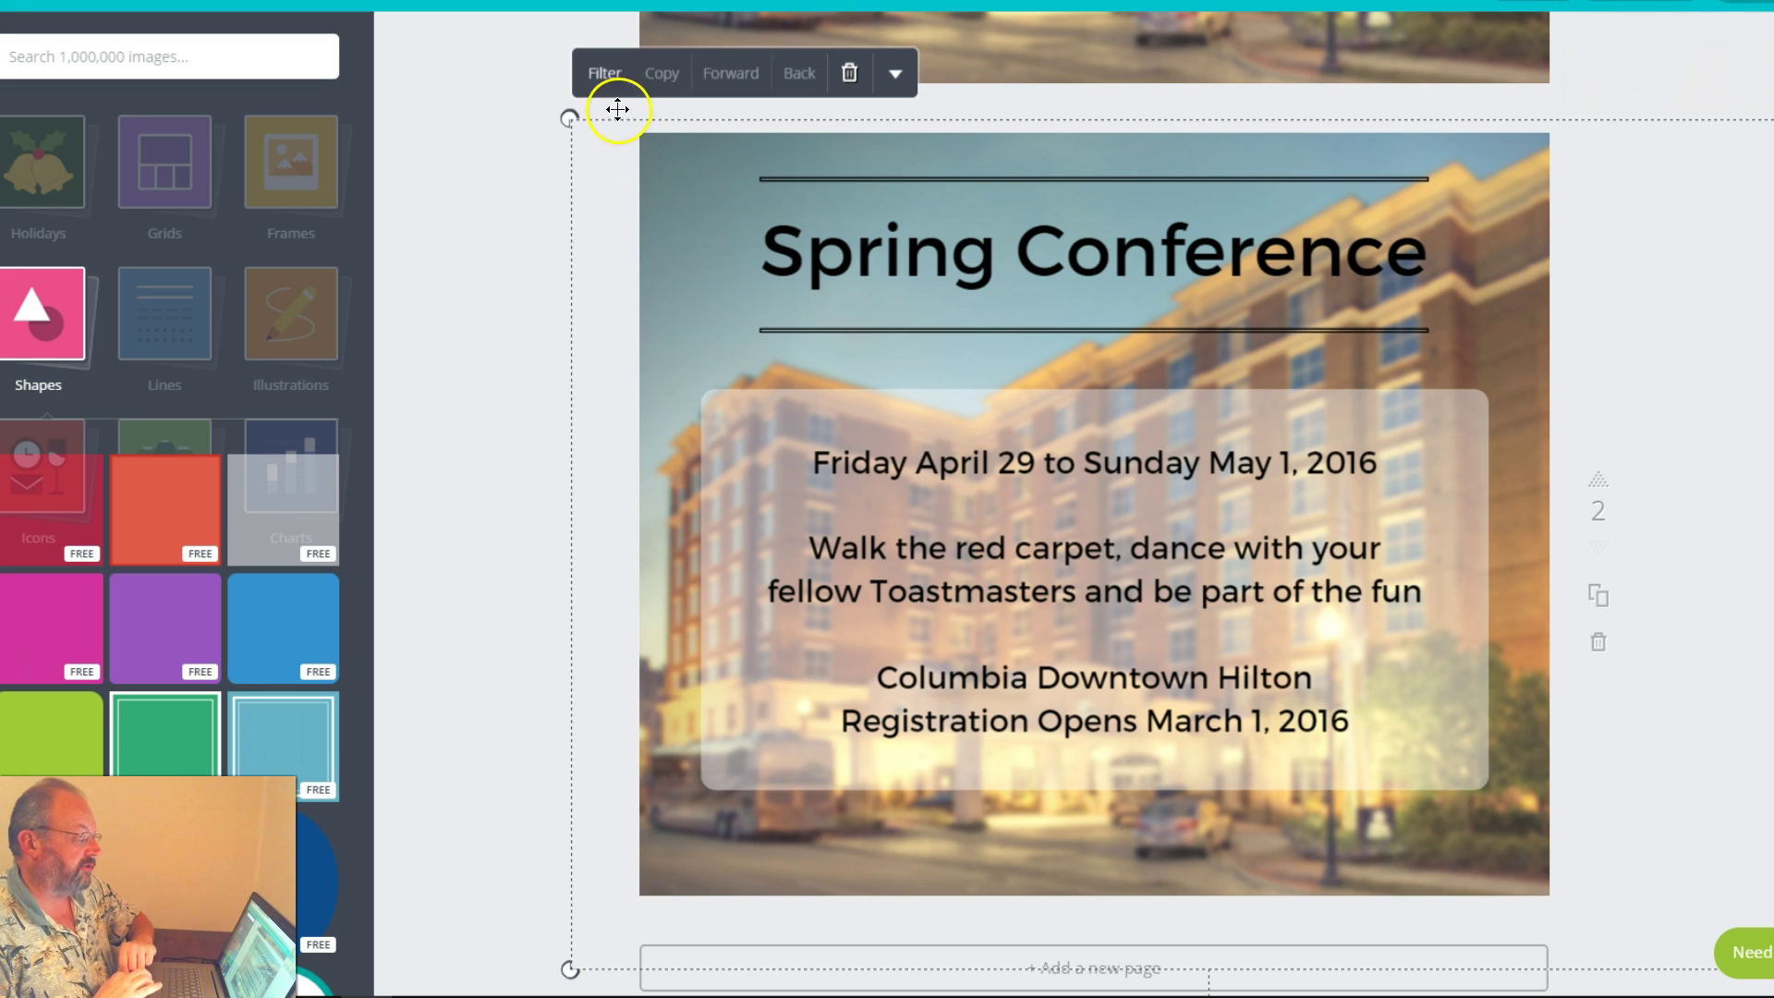
pyautogui.click(605, 86)
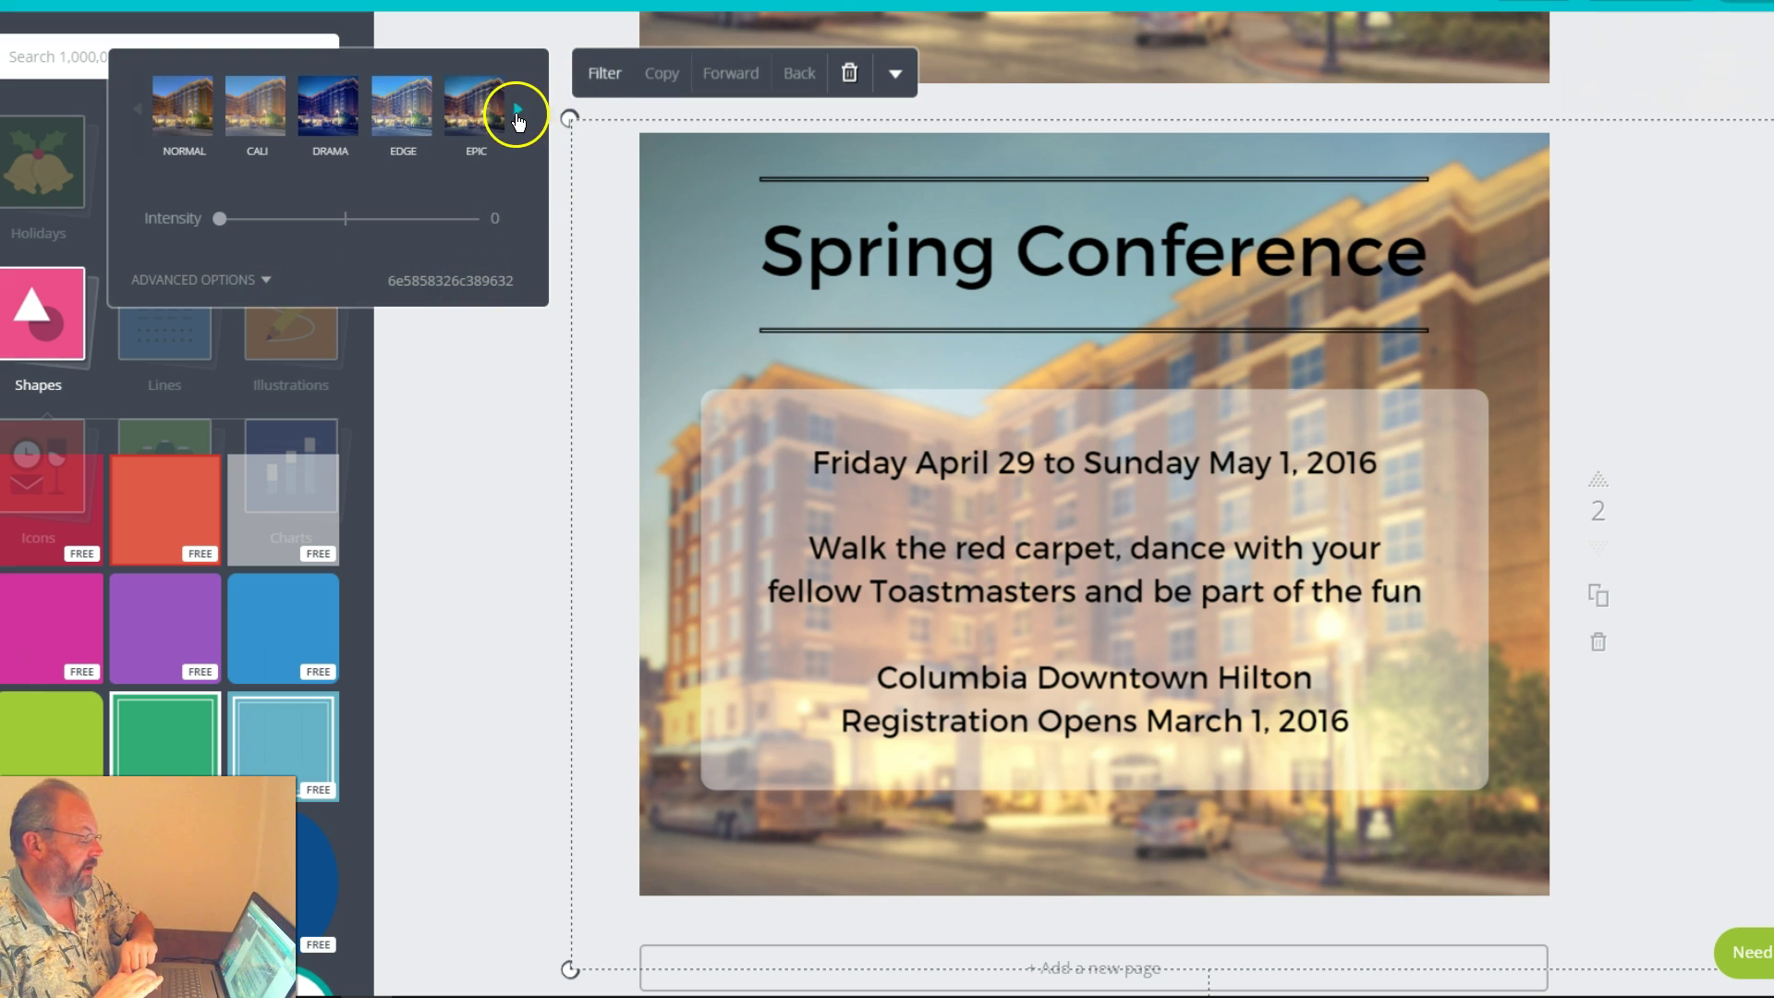
pyautogui.click(516, 112)
pyautogui.click(488, 124)
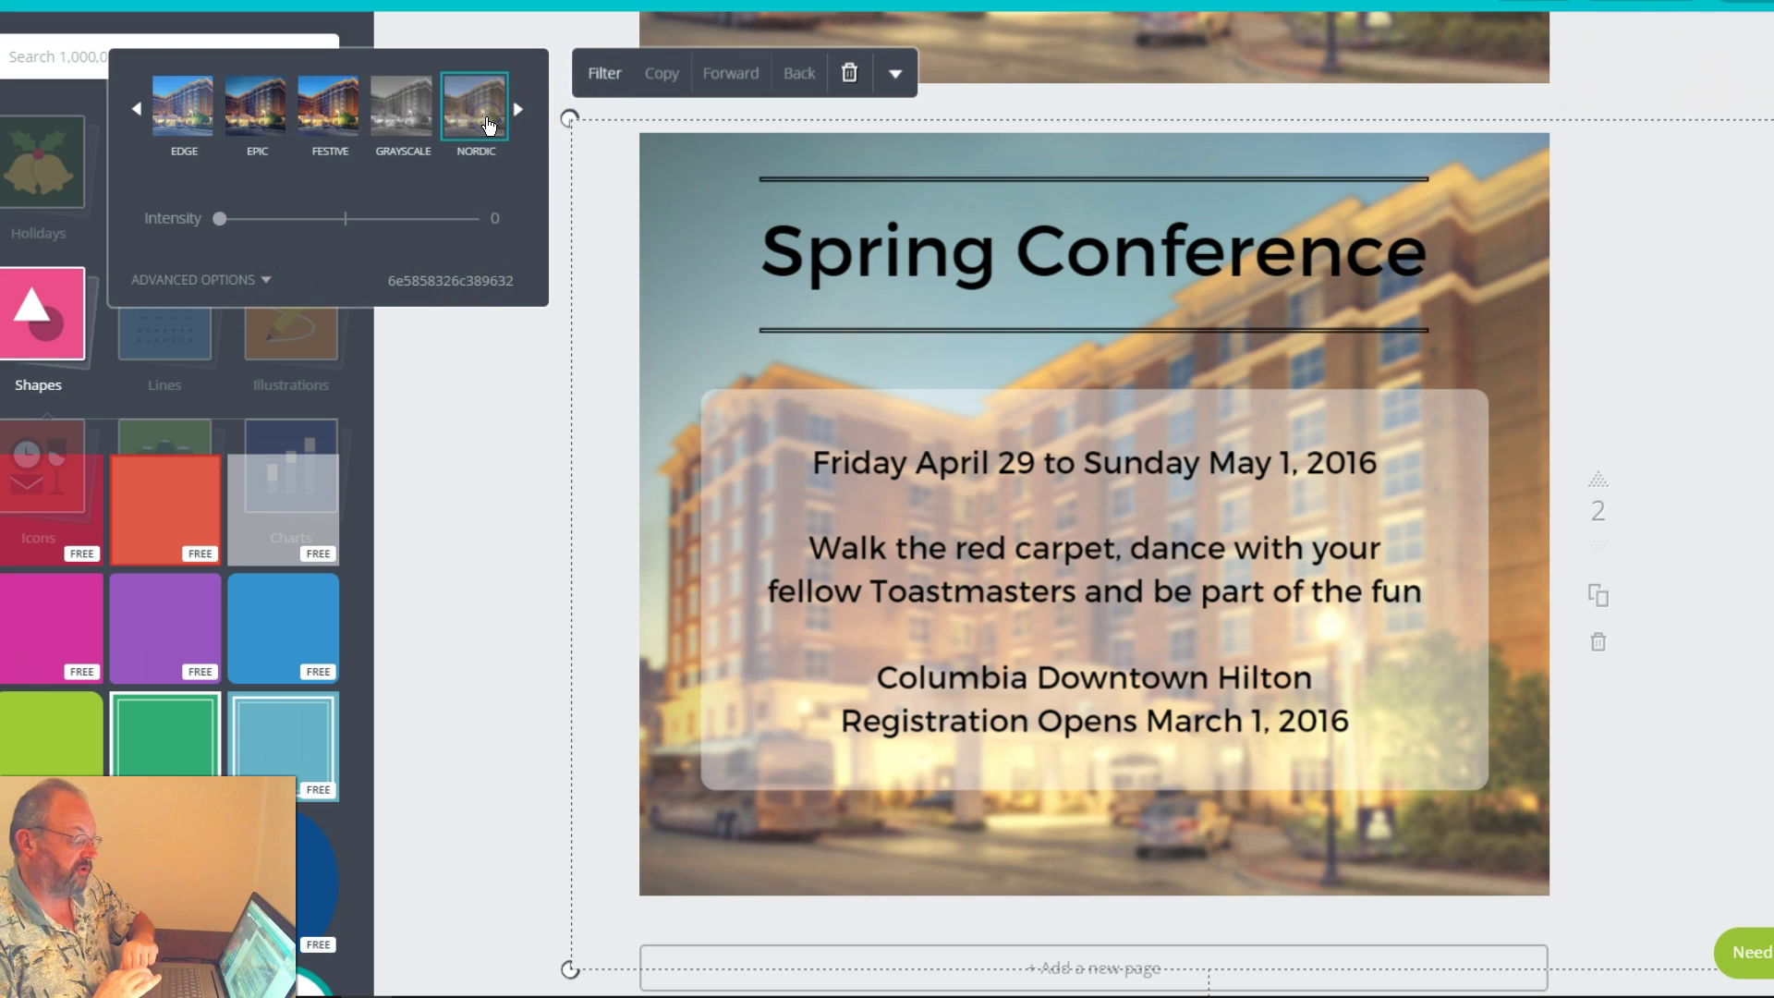
# Set the blur of page 2's background photo to +9 in the advanced filter options
pyautogui.click(214, 278)
pyautogui.moveTo(346, 417); pyautogui.dragTo(357, 421)
pyautogui.press('Right')
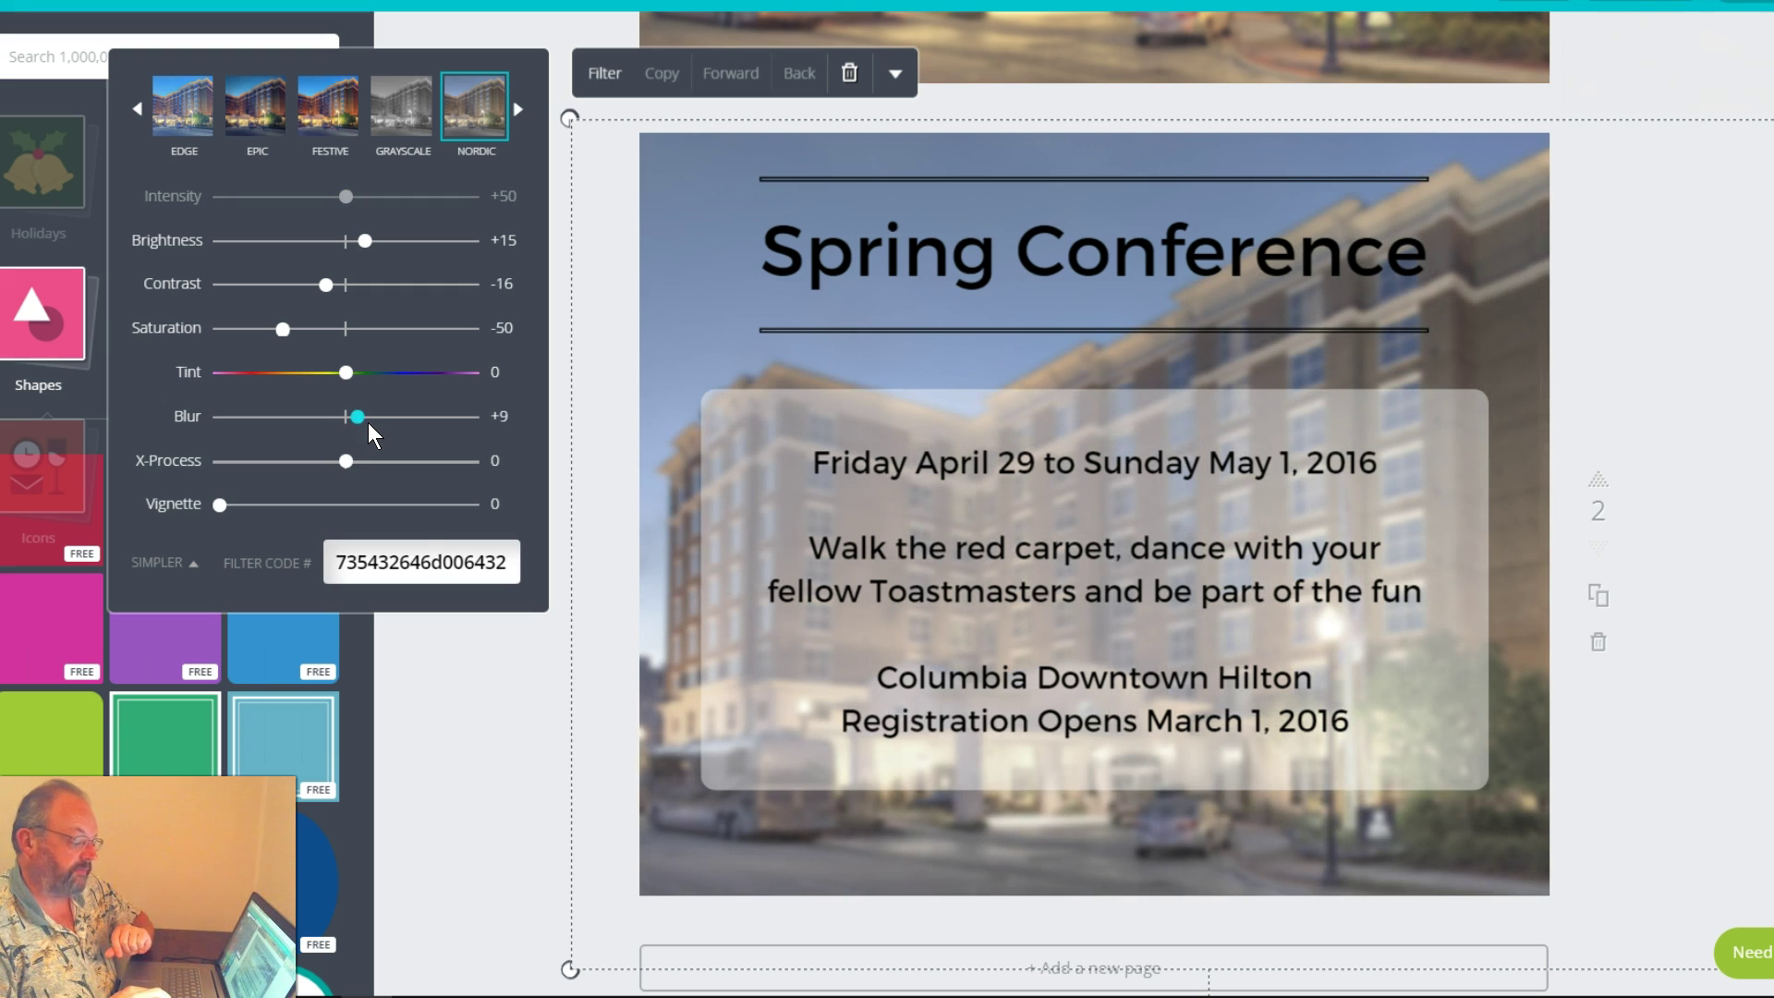
pyautogui.click(486, 650)
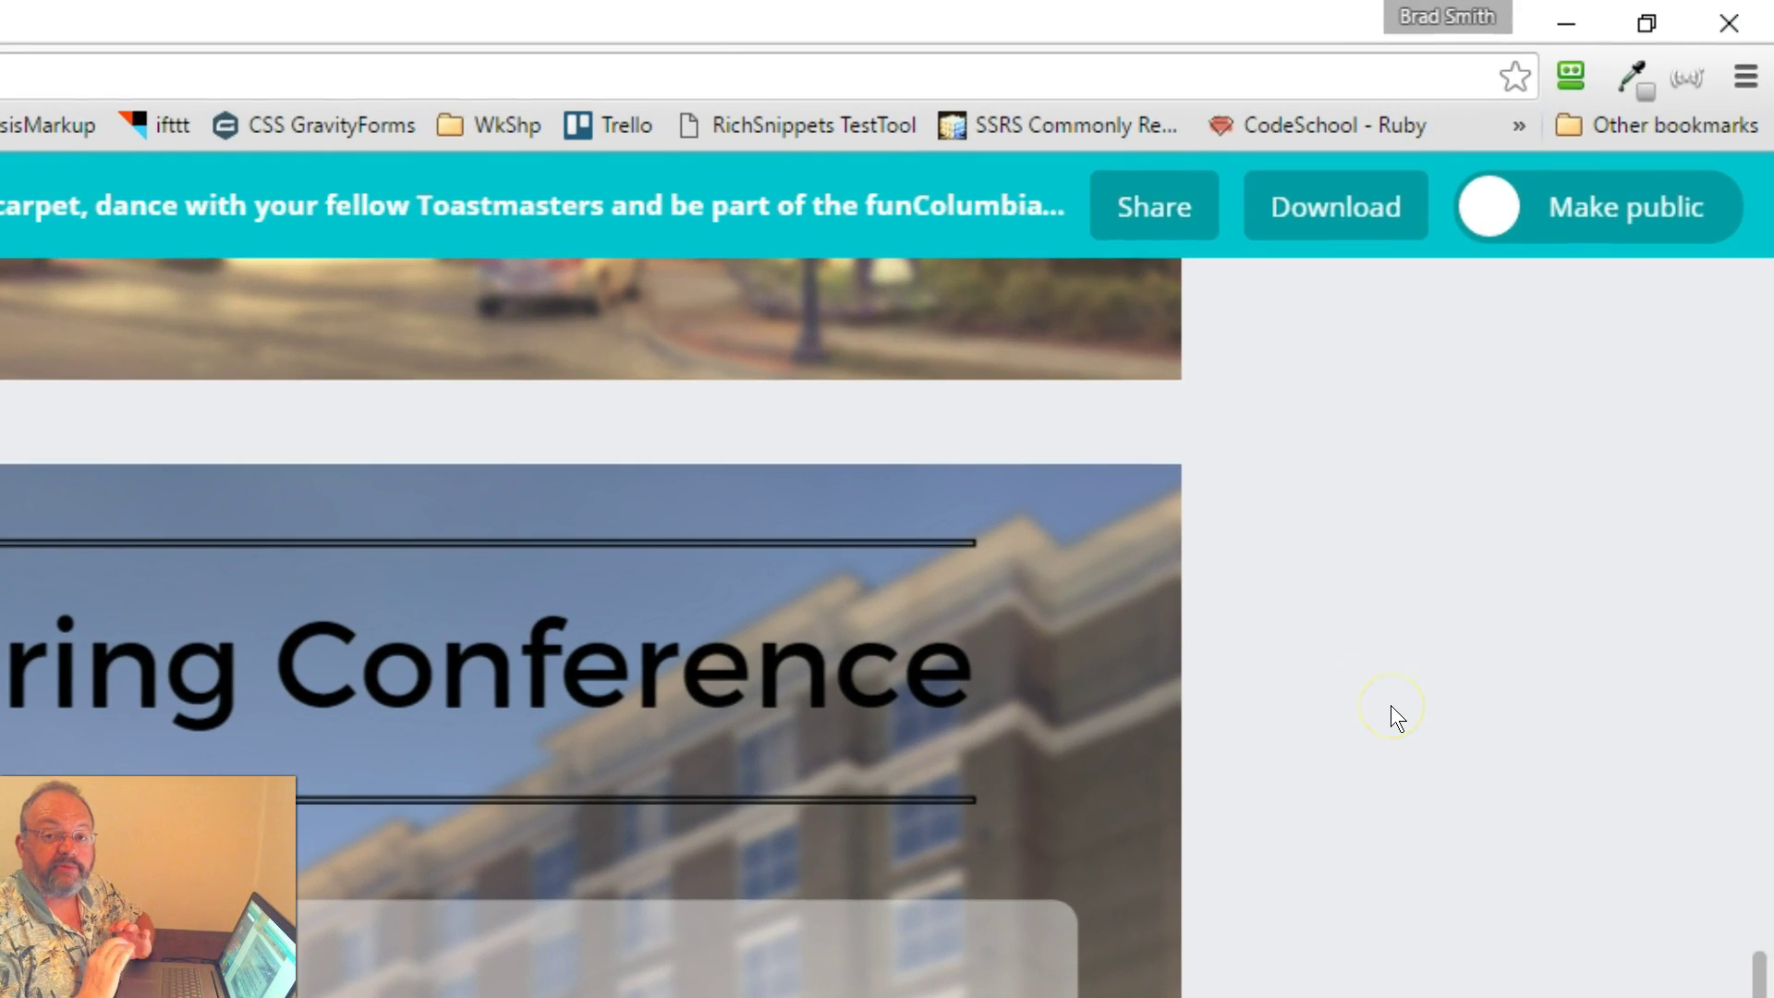
pyautogui.click(1331, 197)
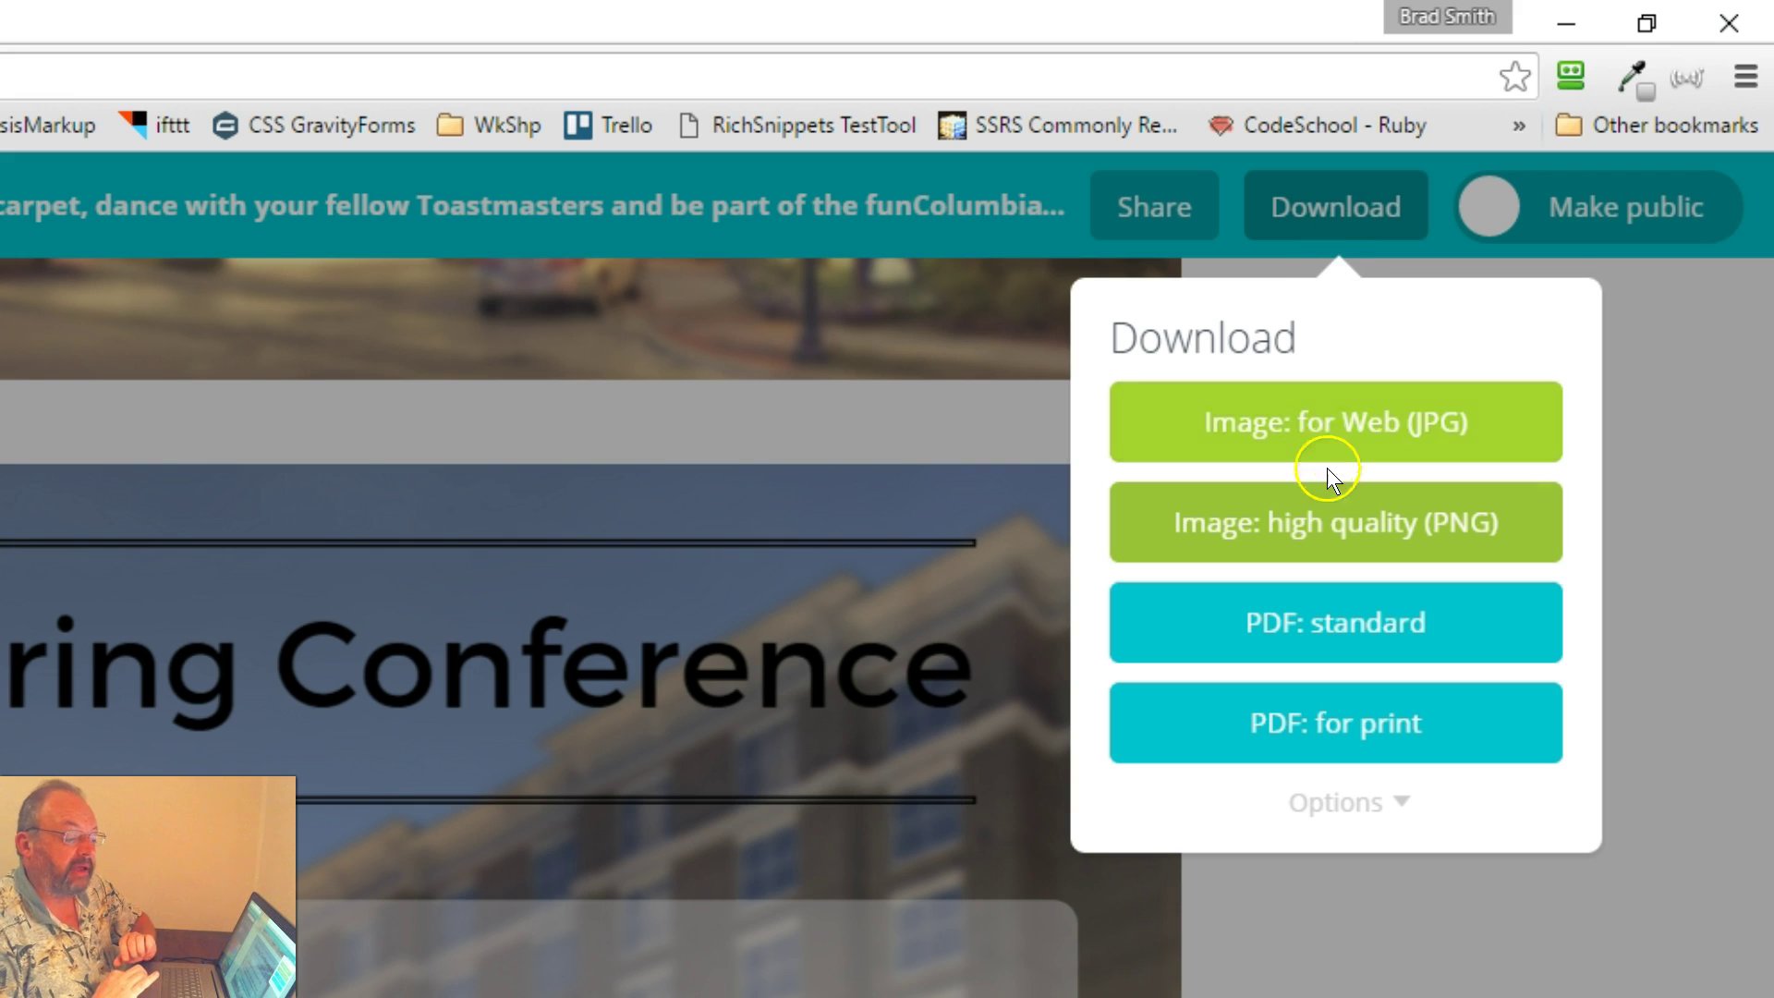
pyautogui.click(1328, 548)
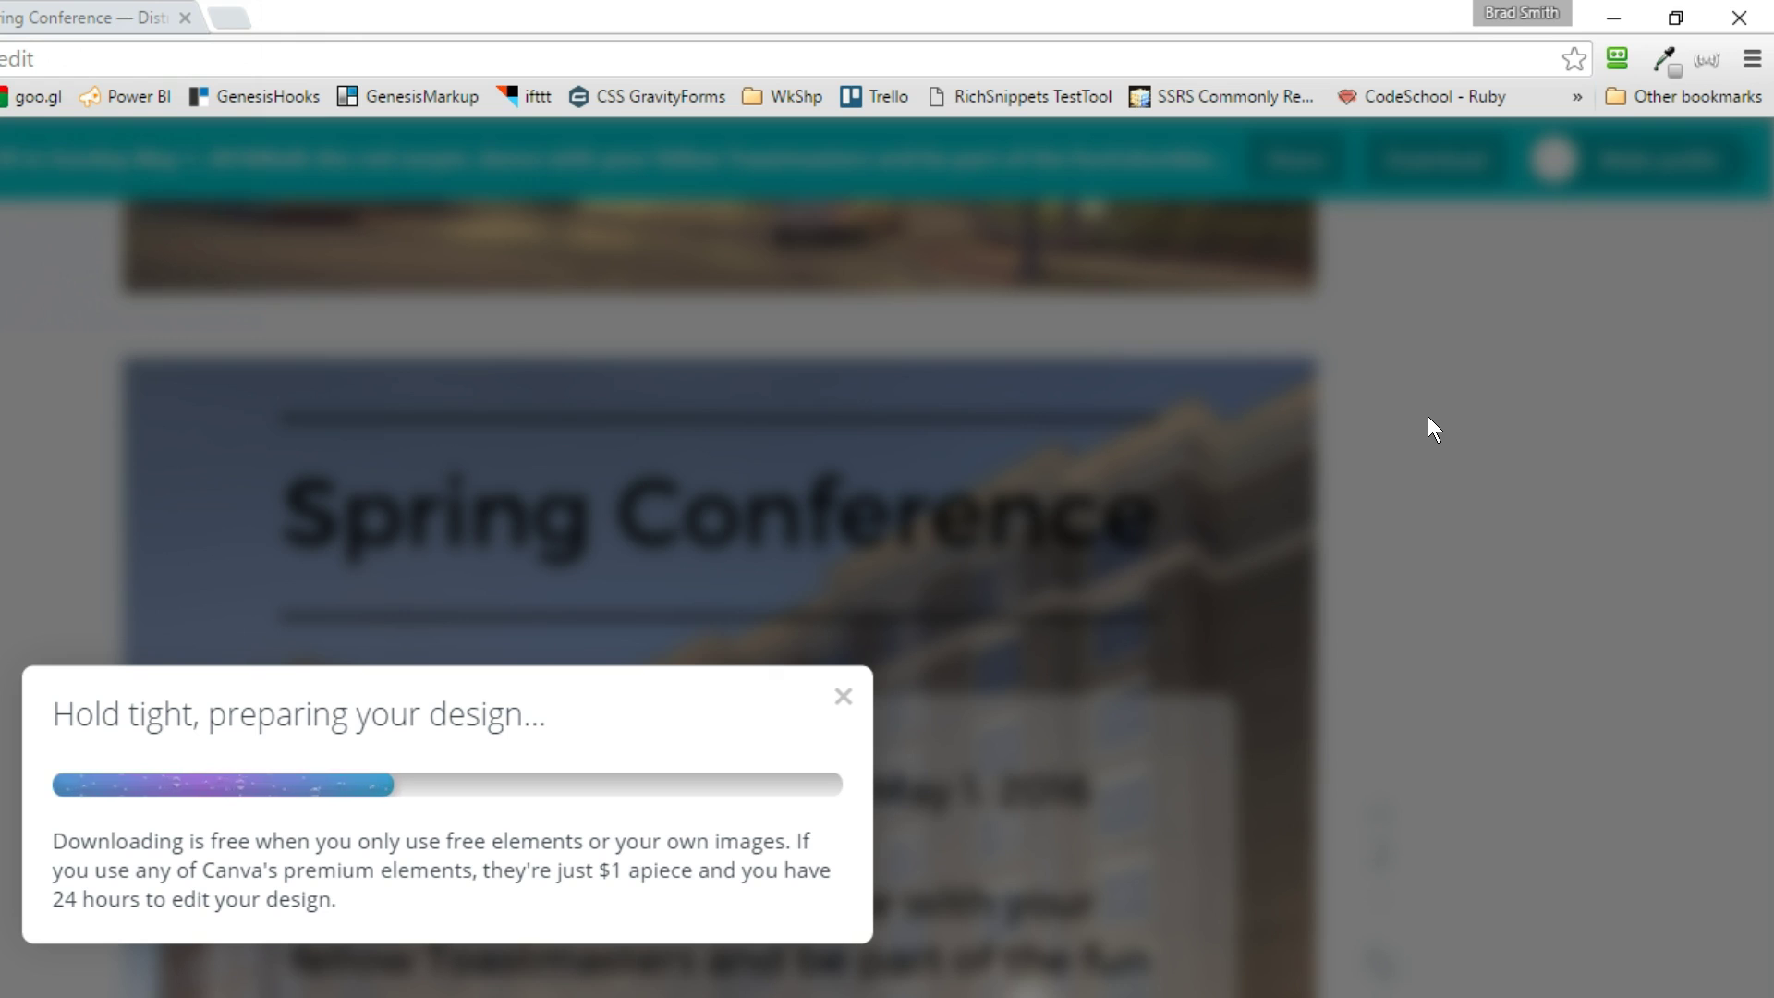
pyautogui.click(838, 699)
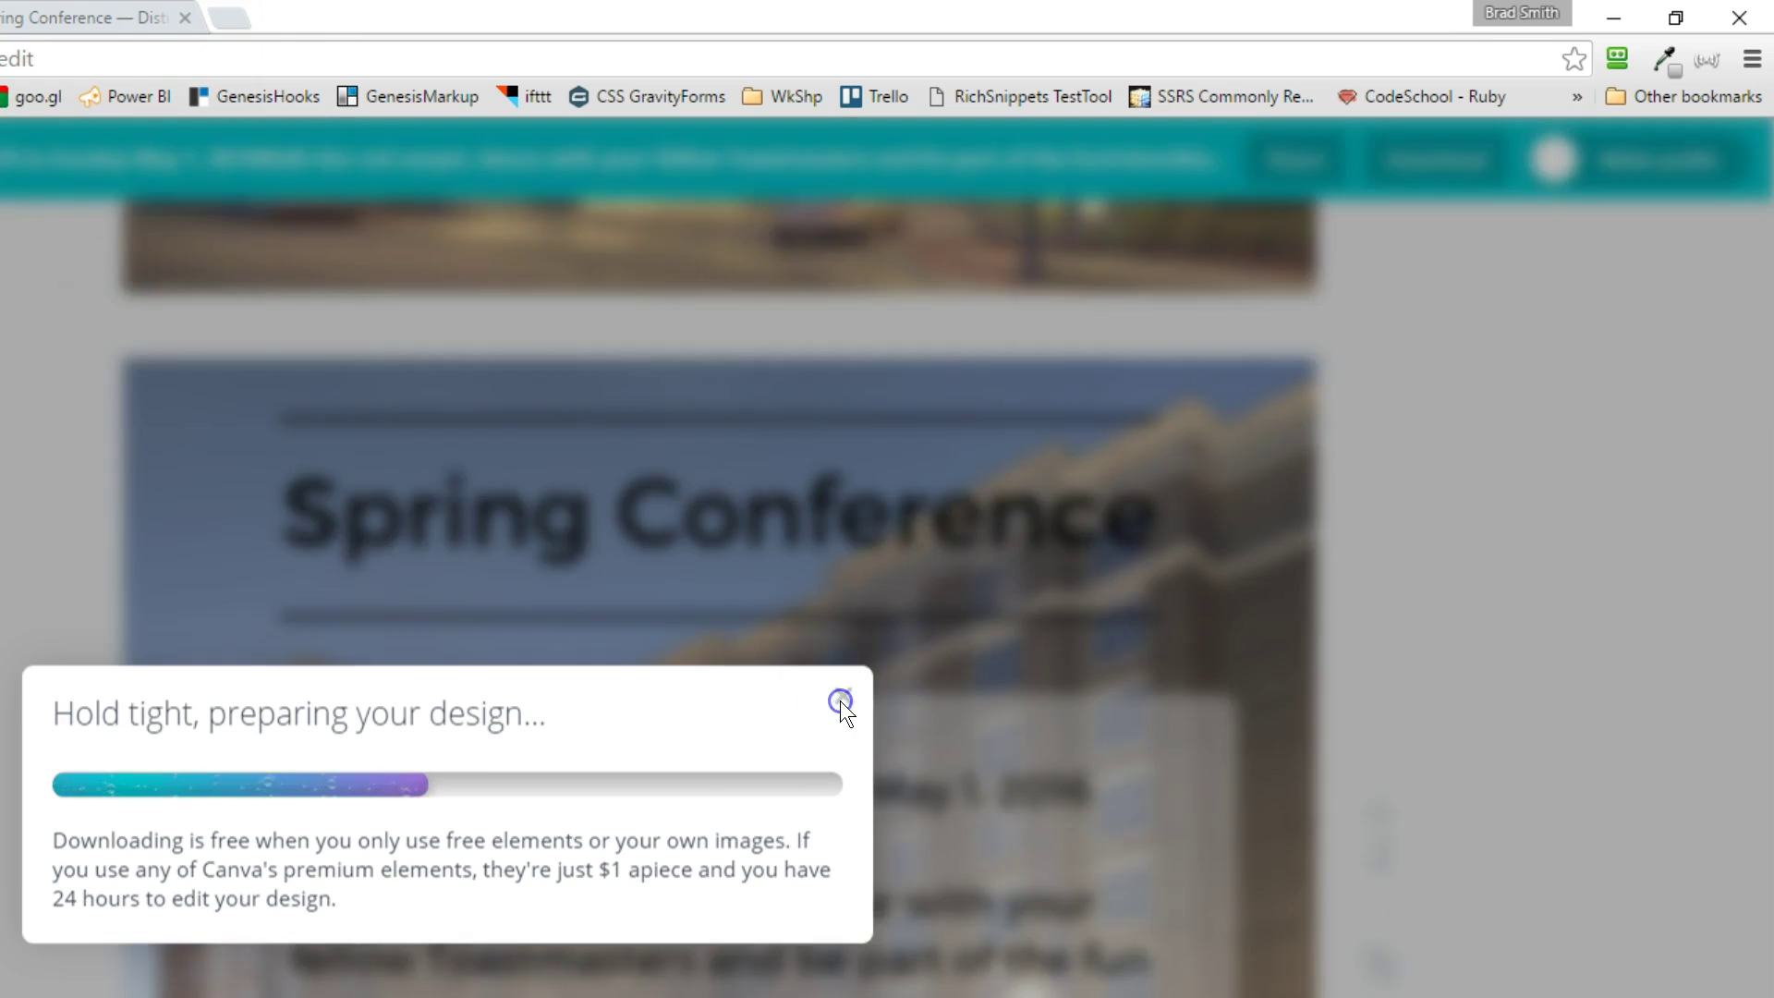
# Download only page 1 of the design as a high quality PNG image
pyautogui.click(1428, 162)
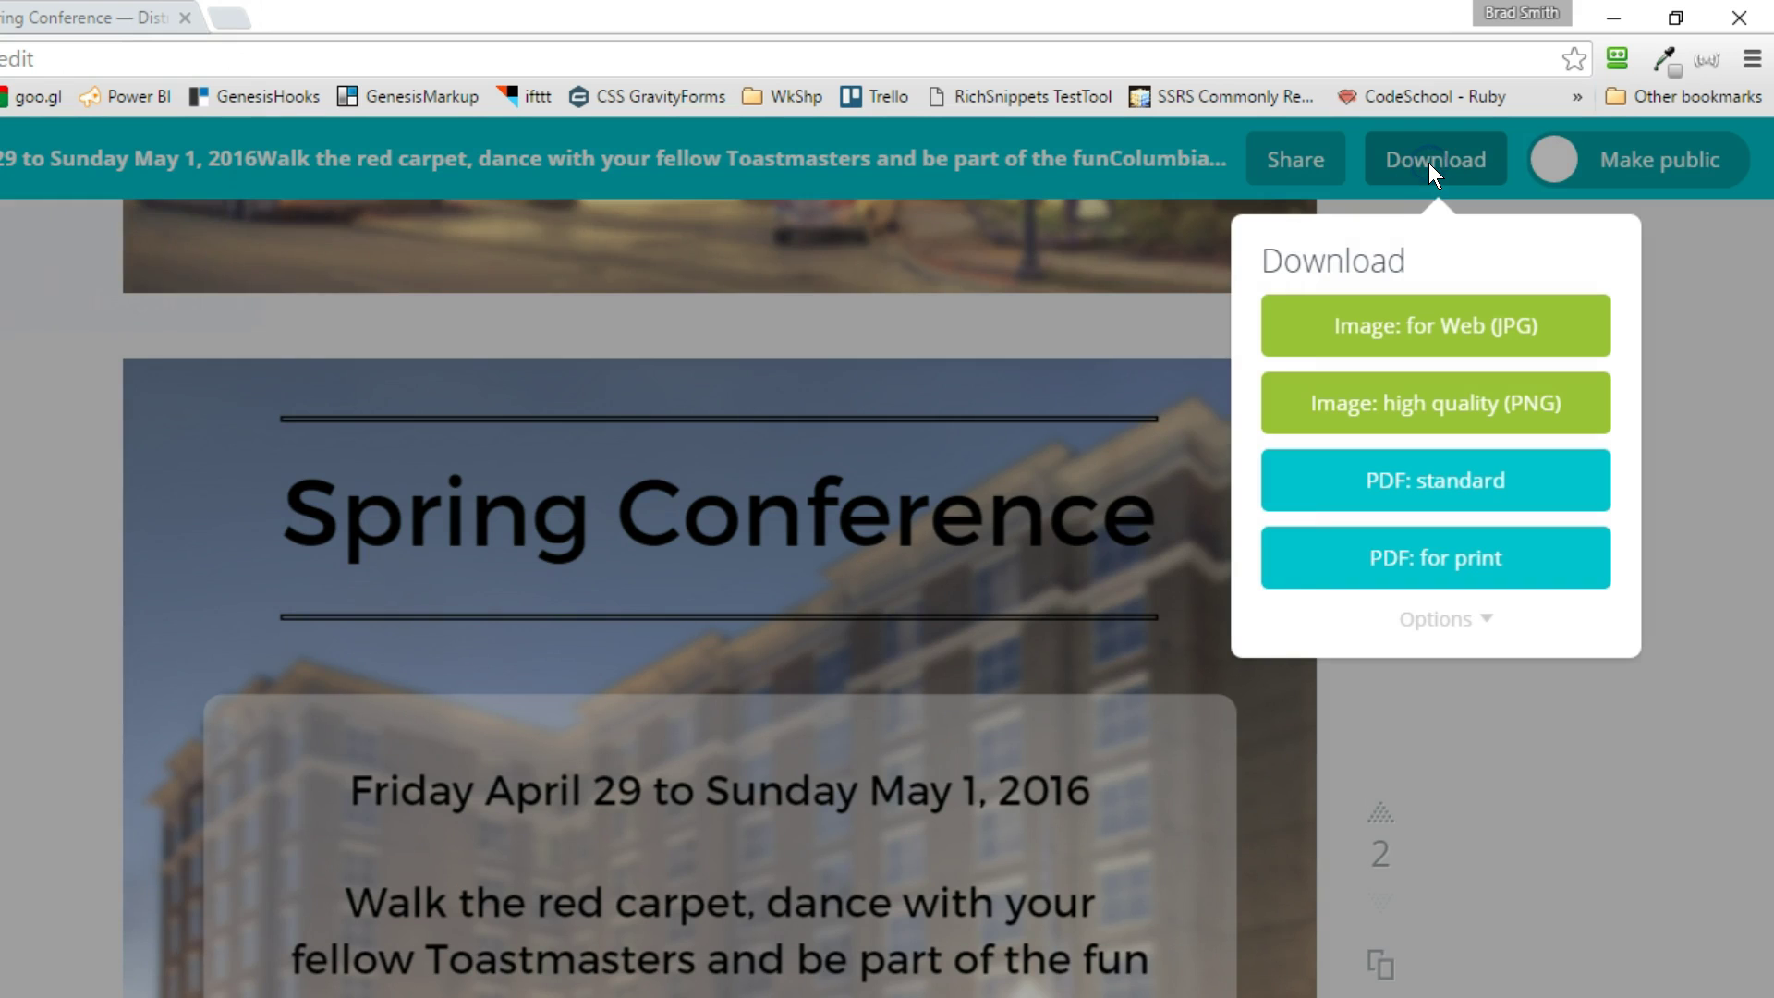
pyautogui.click(1430, 619)
pyautogui.click(1400, 706)
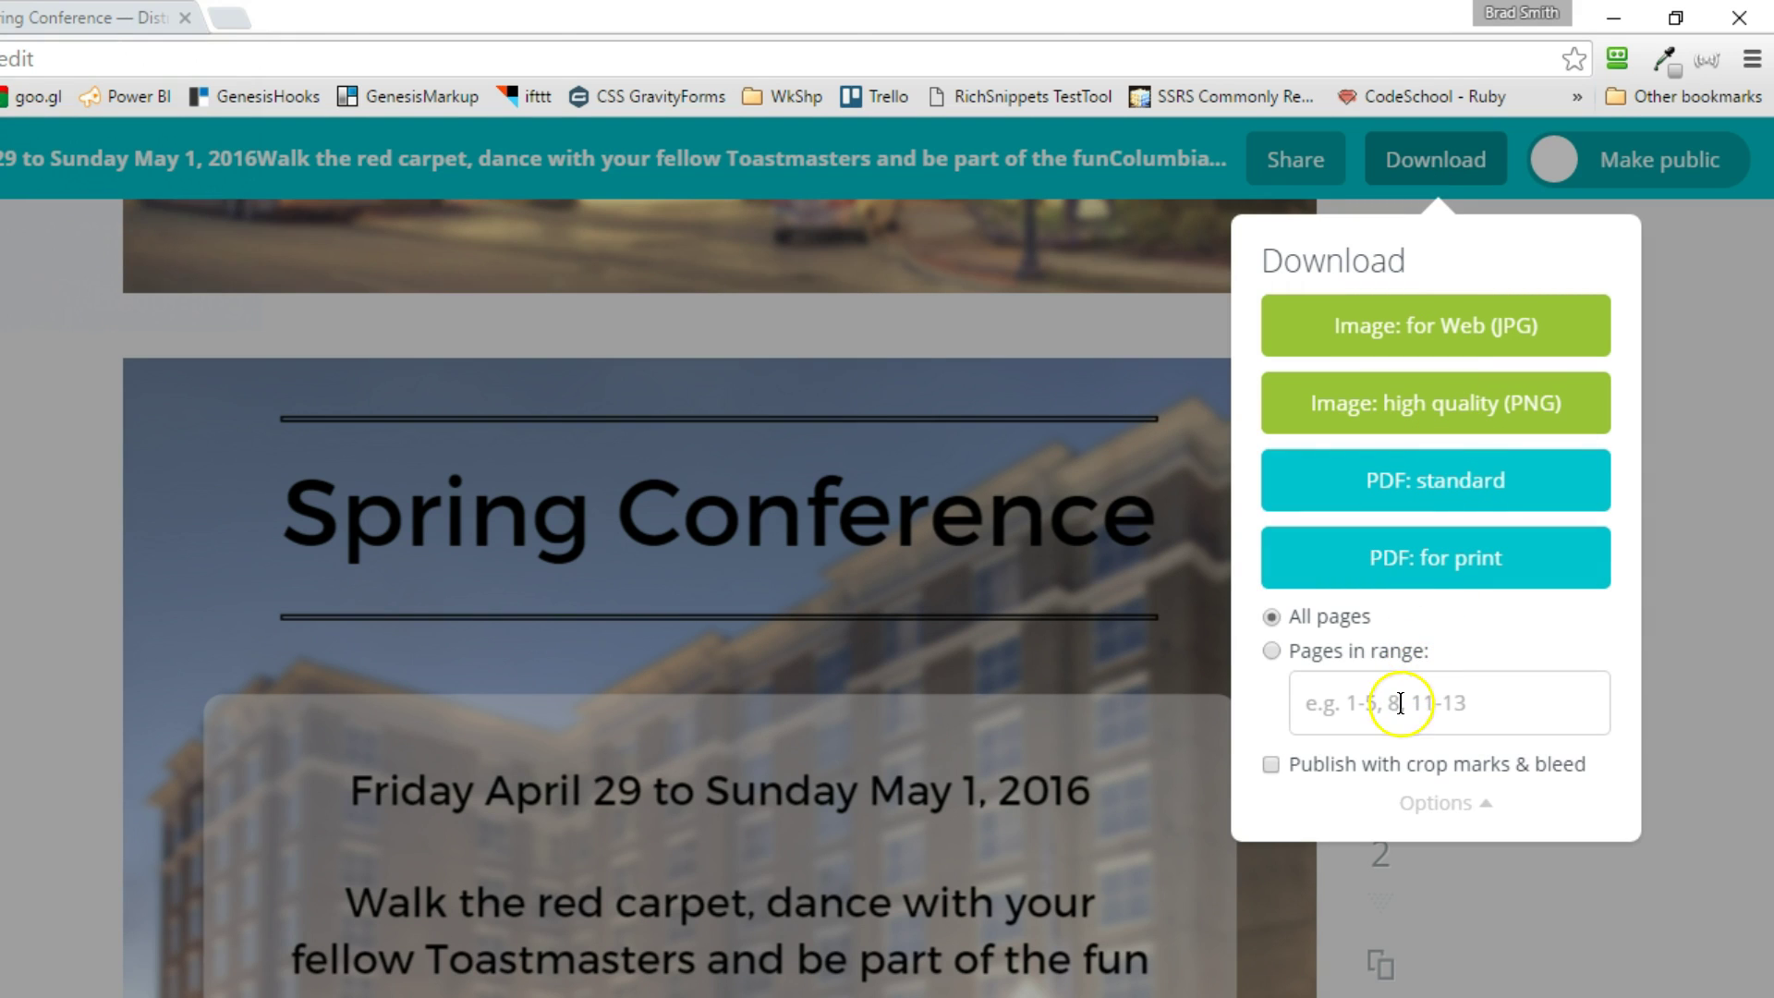
pyautogui.write('1')
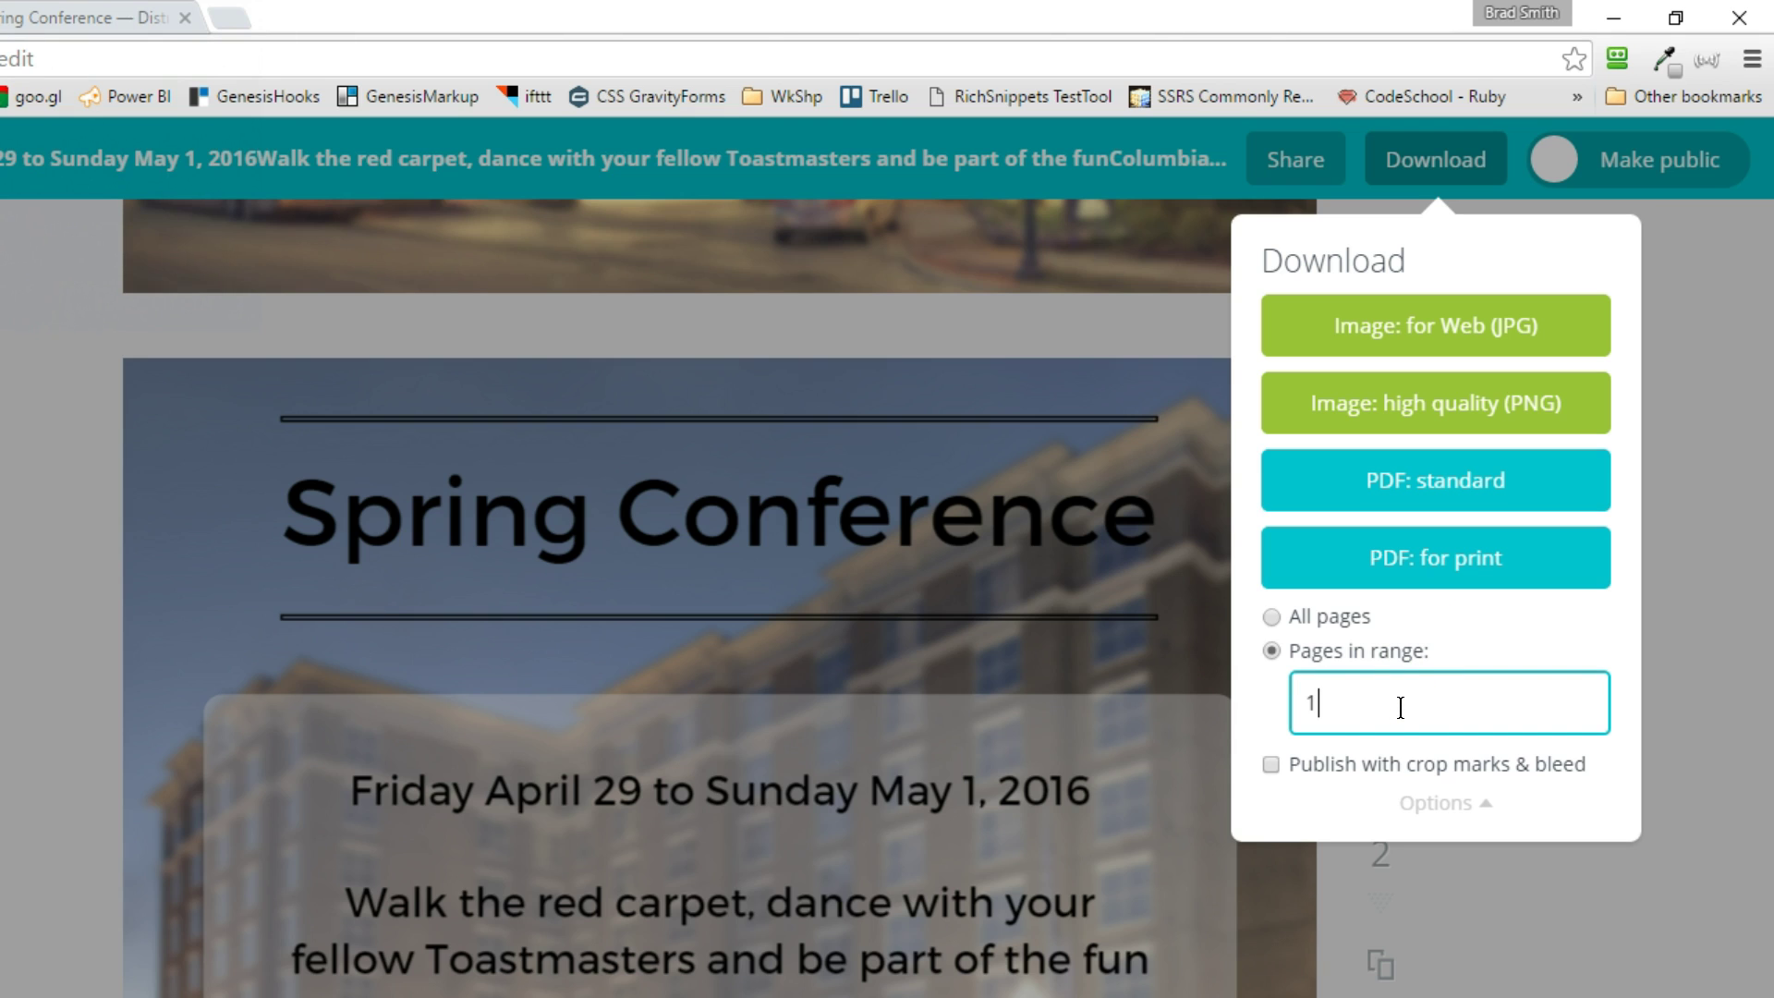
pyautogui.click(1420, 393)
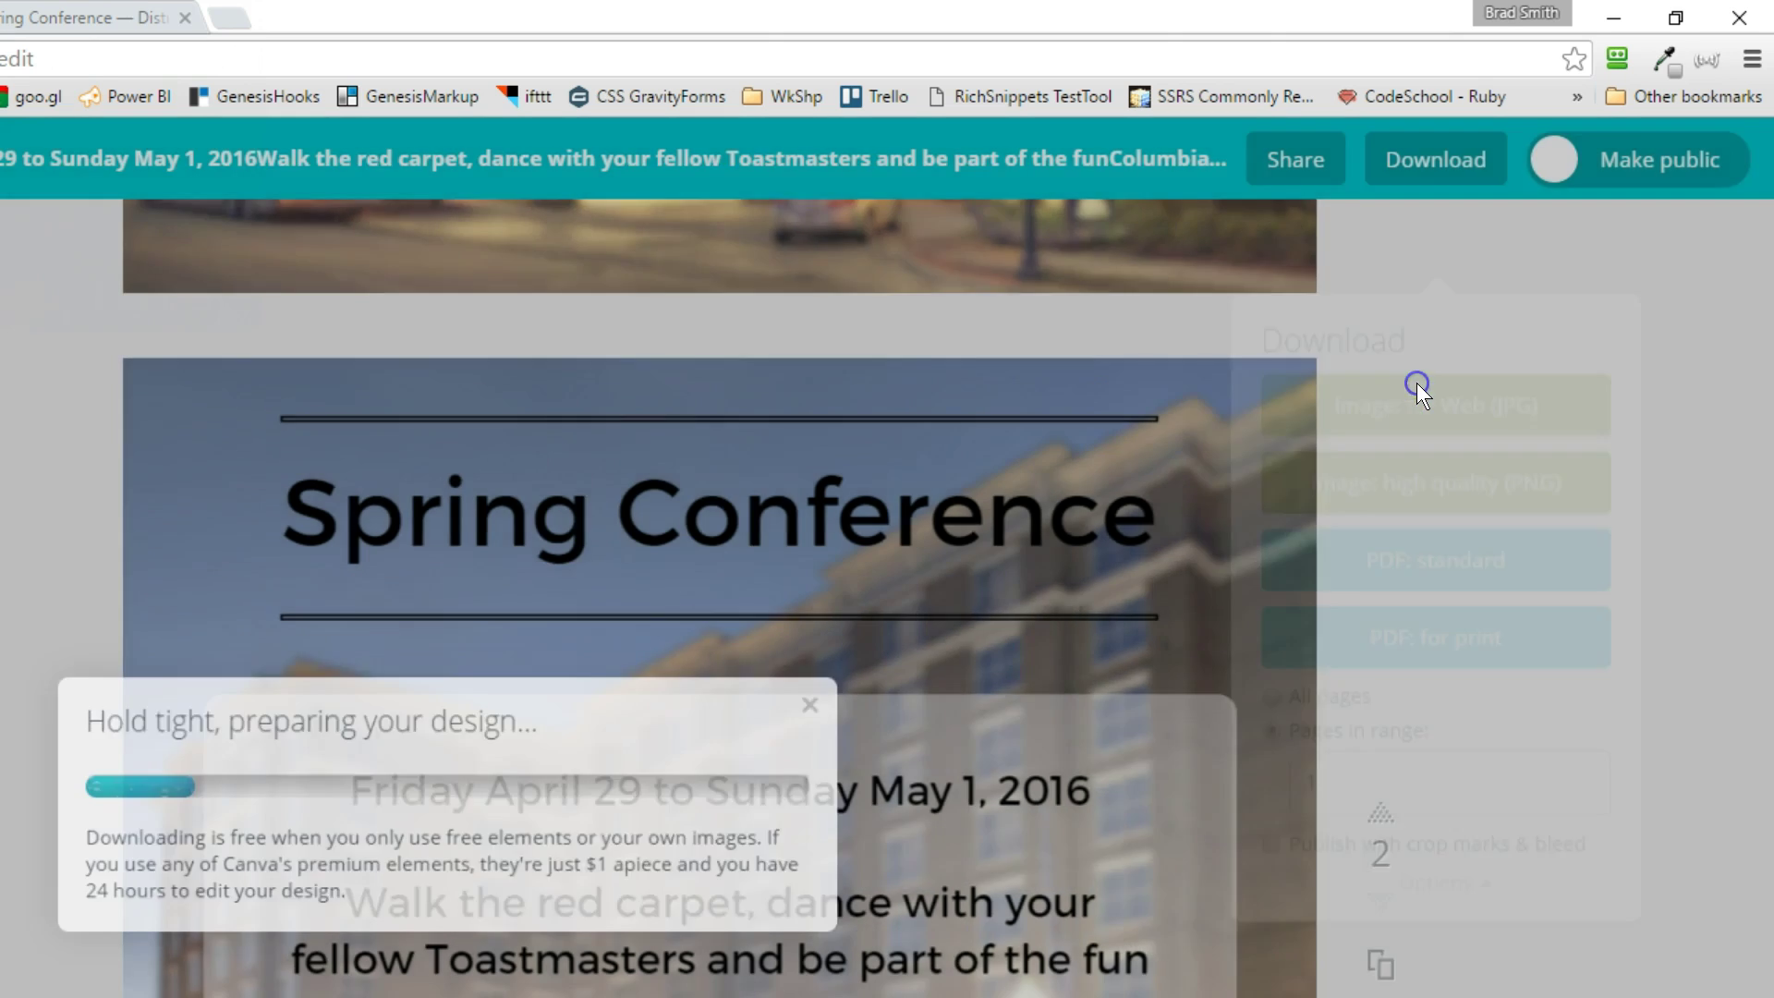